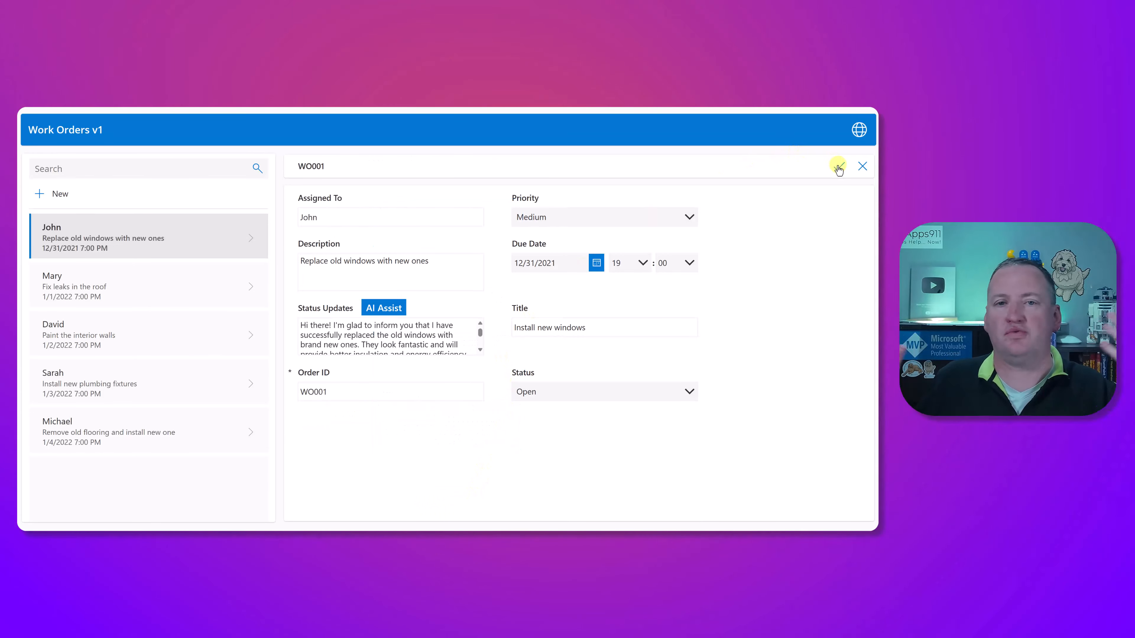
Step: Save the edited window replacement work order
left_click(839, 166)
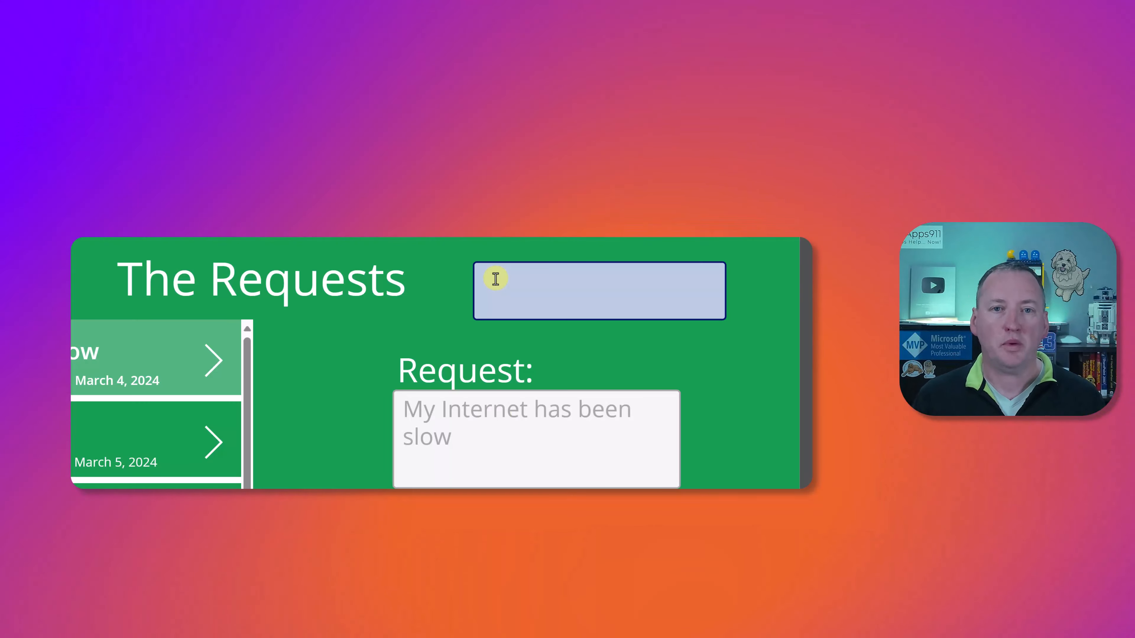
Step: Open Draft with Copilot for the empty text box on the requests screen, paste in a draft and submit it for refinement
left_click(494, 279)
left_click(449, 279)
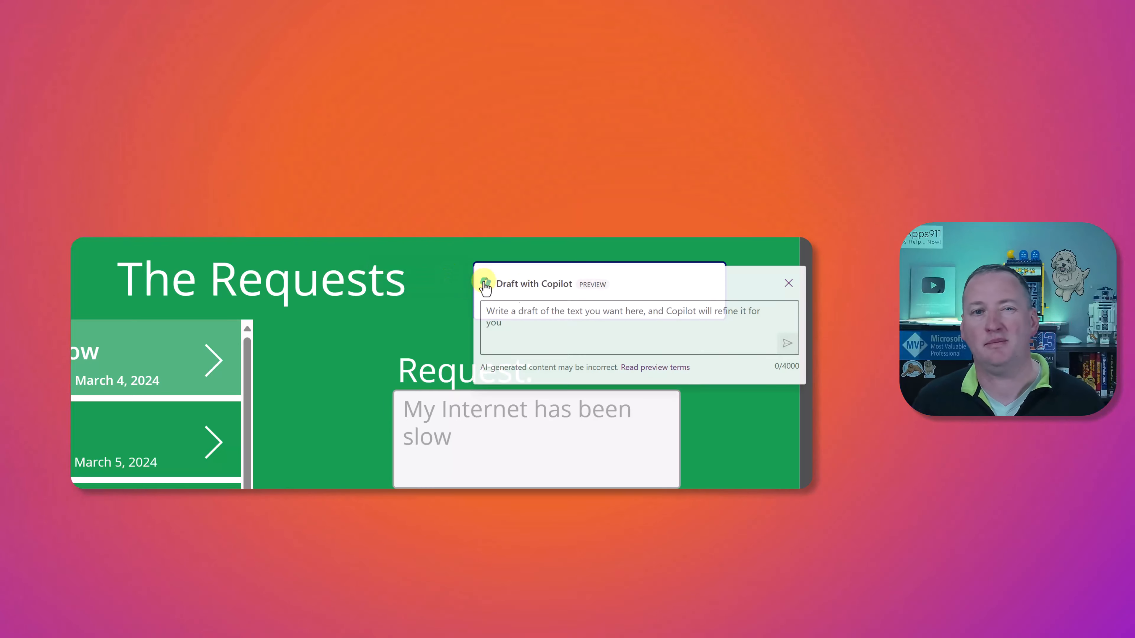
type("I have painted all of the walls in your bedroom and left the extra paint under the sink")
left_click(785, 345)
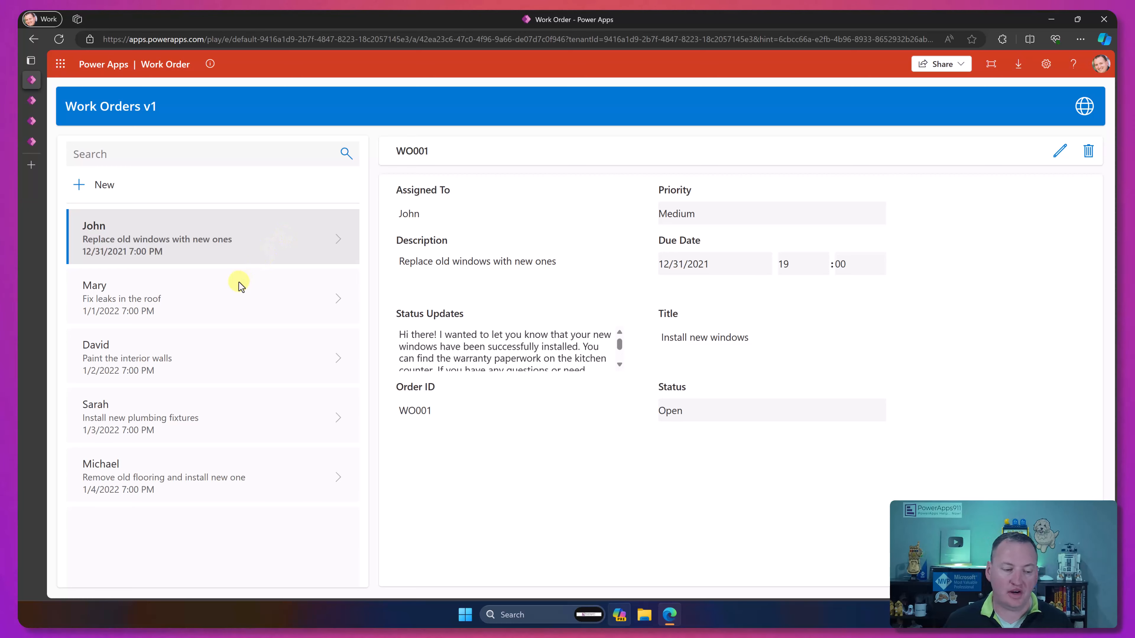
Step: Edit the "Fix leaks in the roof" work order and enter "All fixed." as its status update
left_click(221, 299)
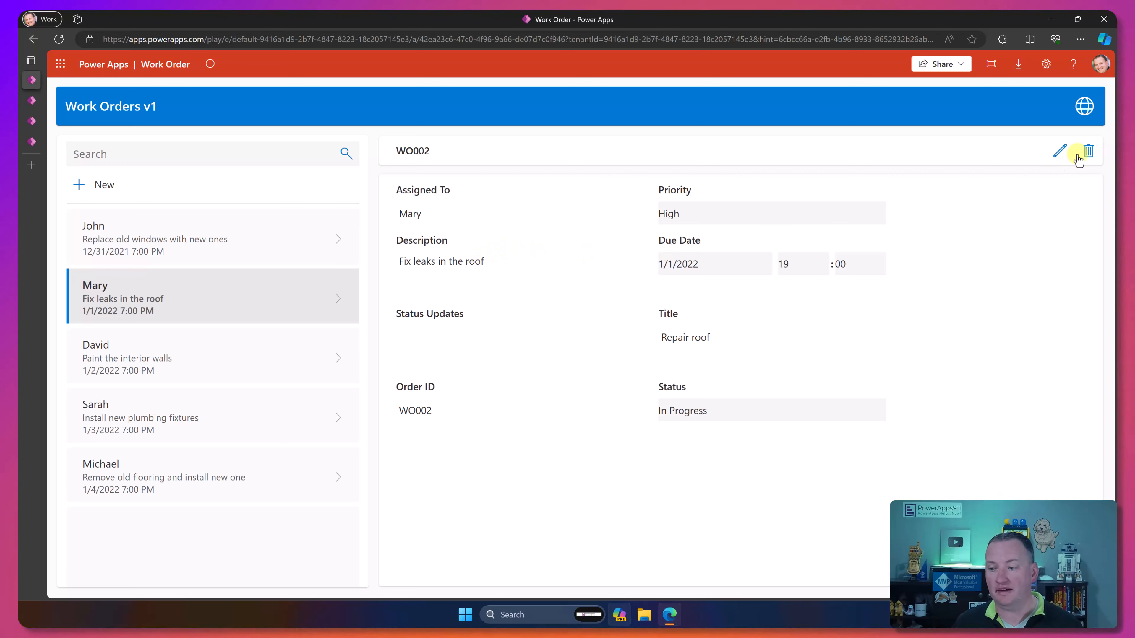
left_click(1061, 154)
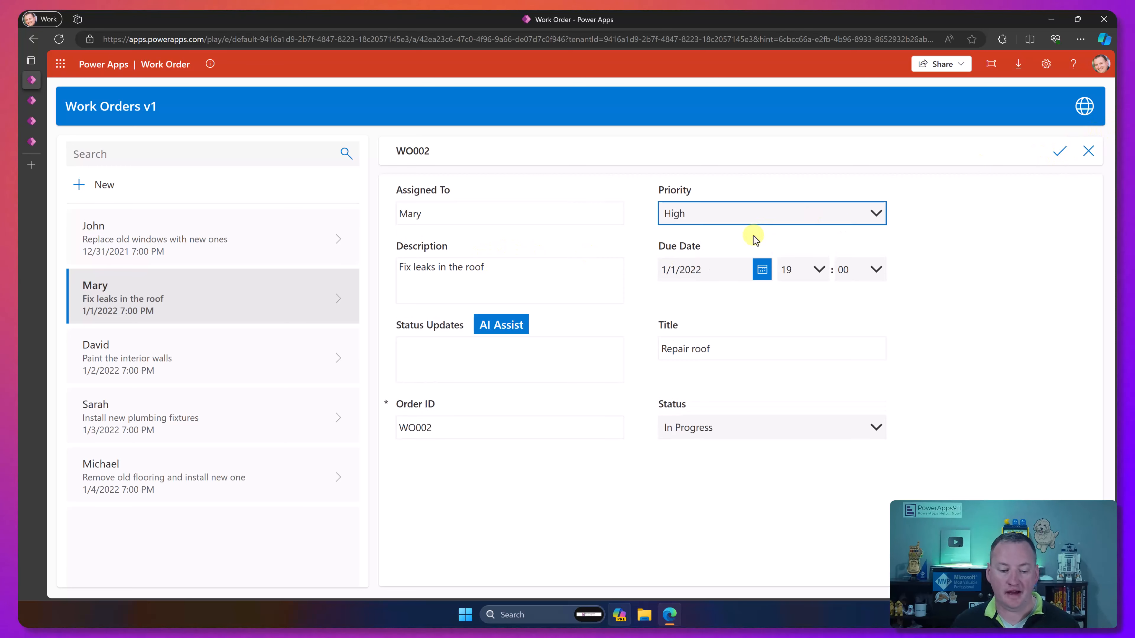
left_click(521, 350)
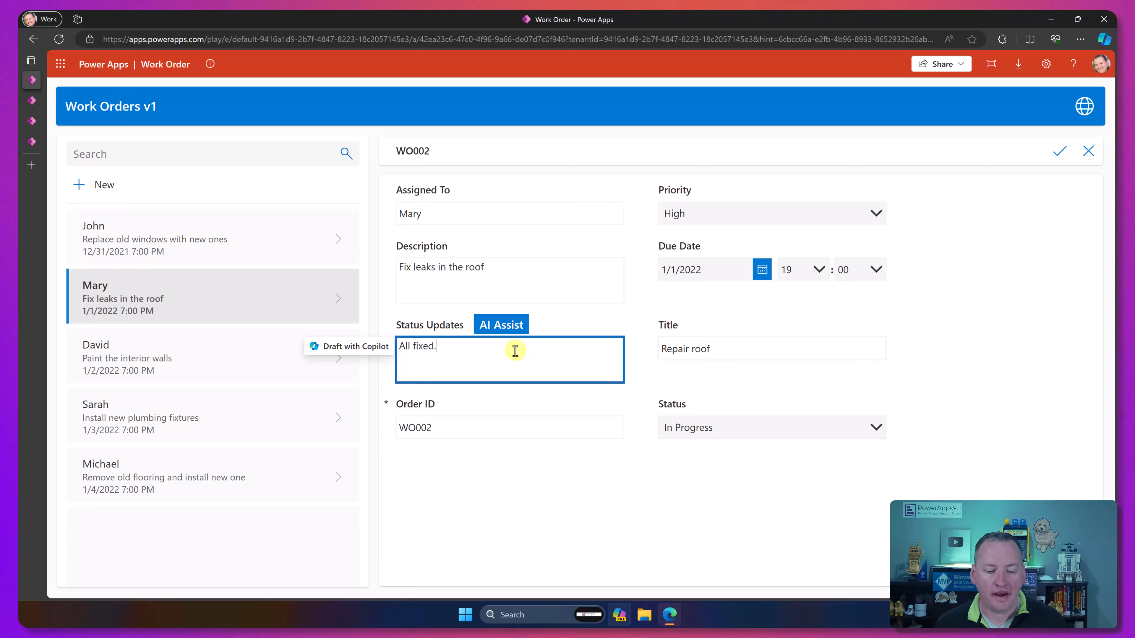
Step: With AI Assist, generate a customer response using personalized instructions for a very friendly, casual tone and a closing thanks with the sender's name
left_click(508, 334)
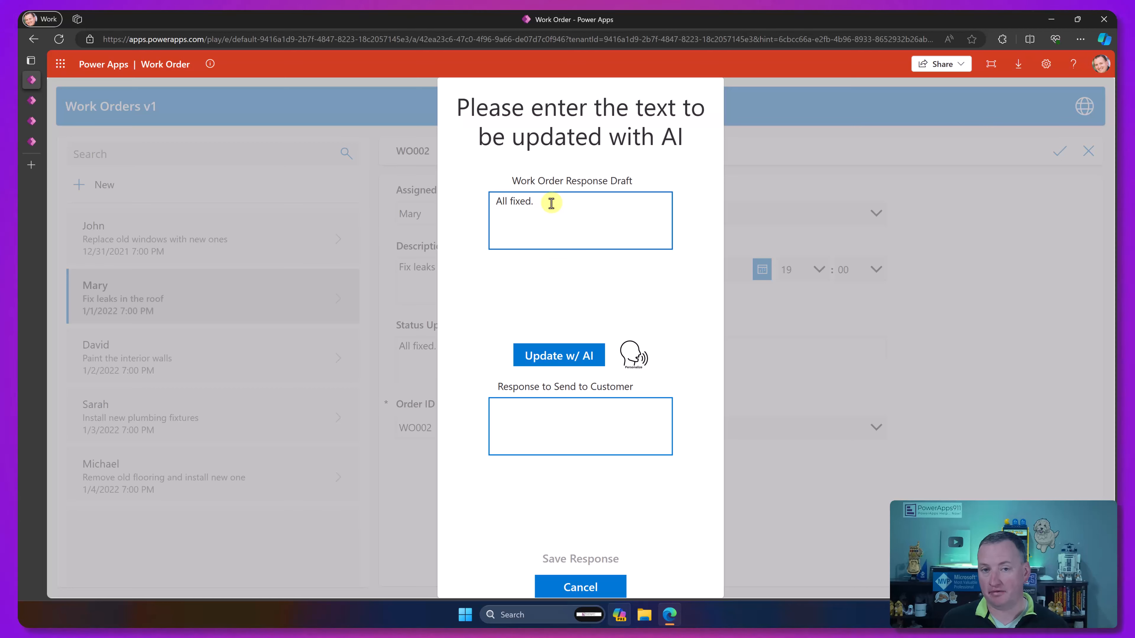
left_click(562, 360)
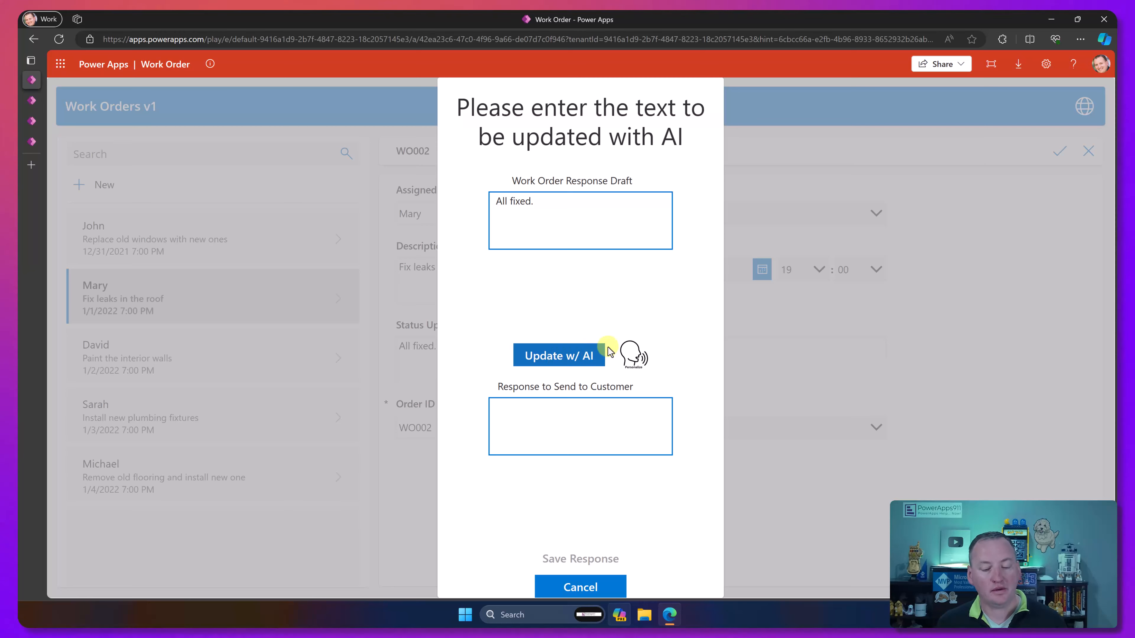
left_click(634, 353)
left_click(562, 381)
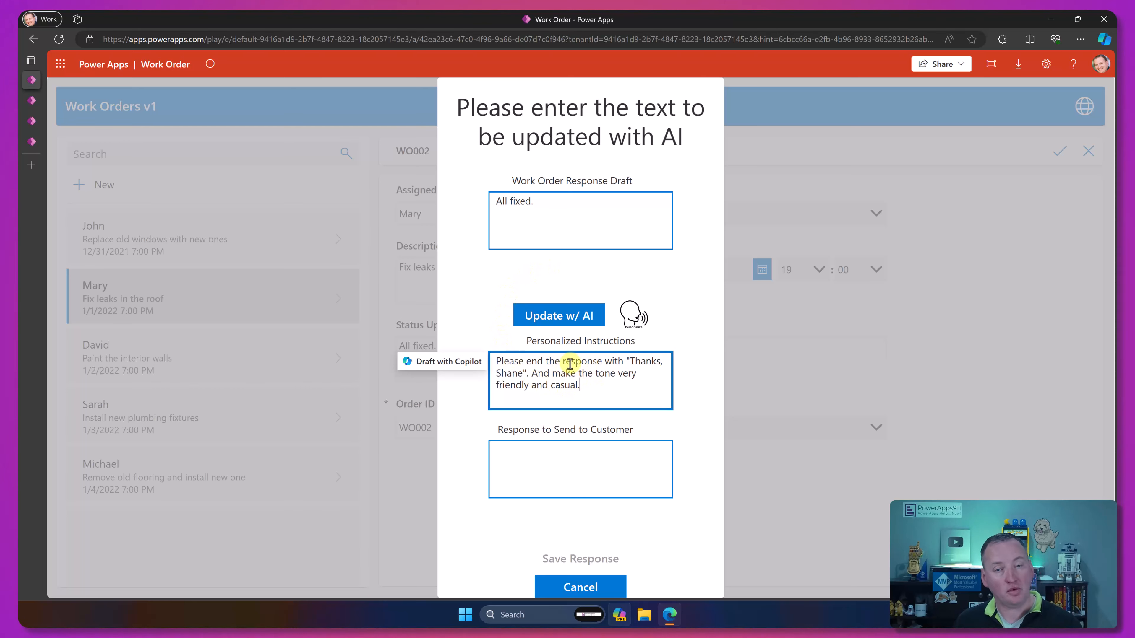
left_click(570, 322)
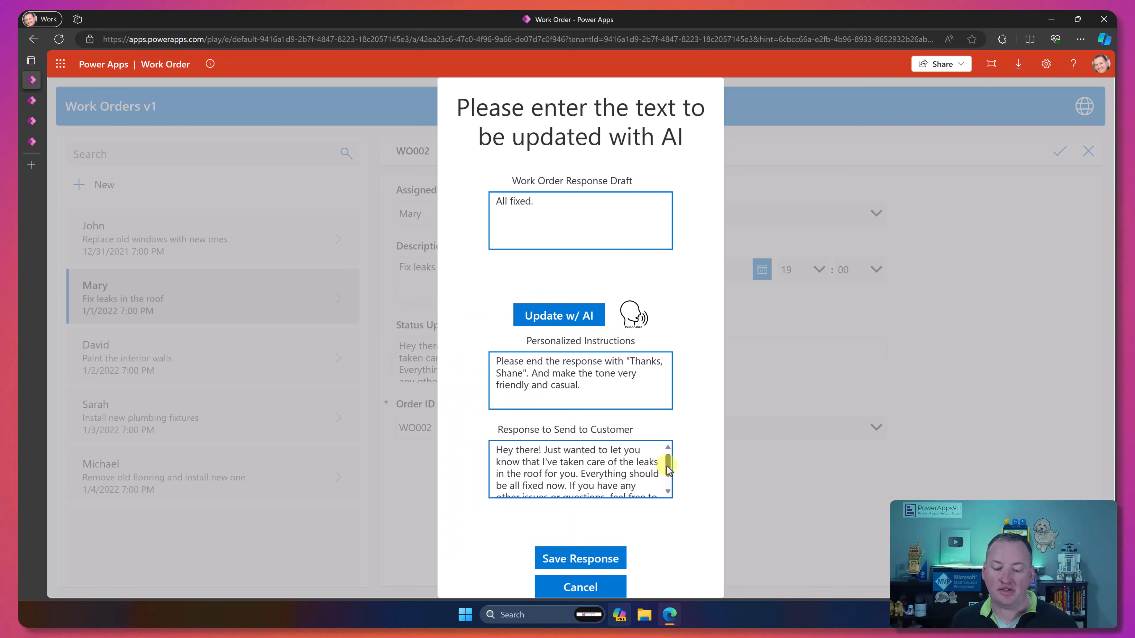
Step: Review the generated customer response, save it into the status updates and save the roof work order
left_click_drag(667, 466, 669, 480)
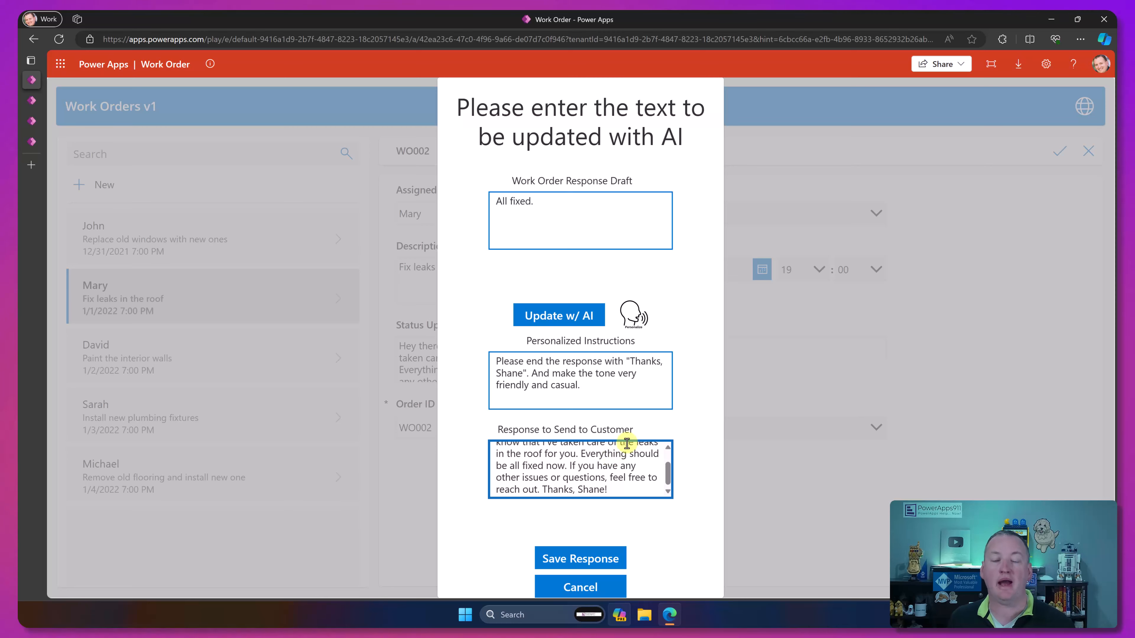
left_click(585, 559)
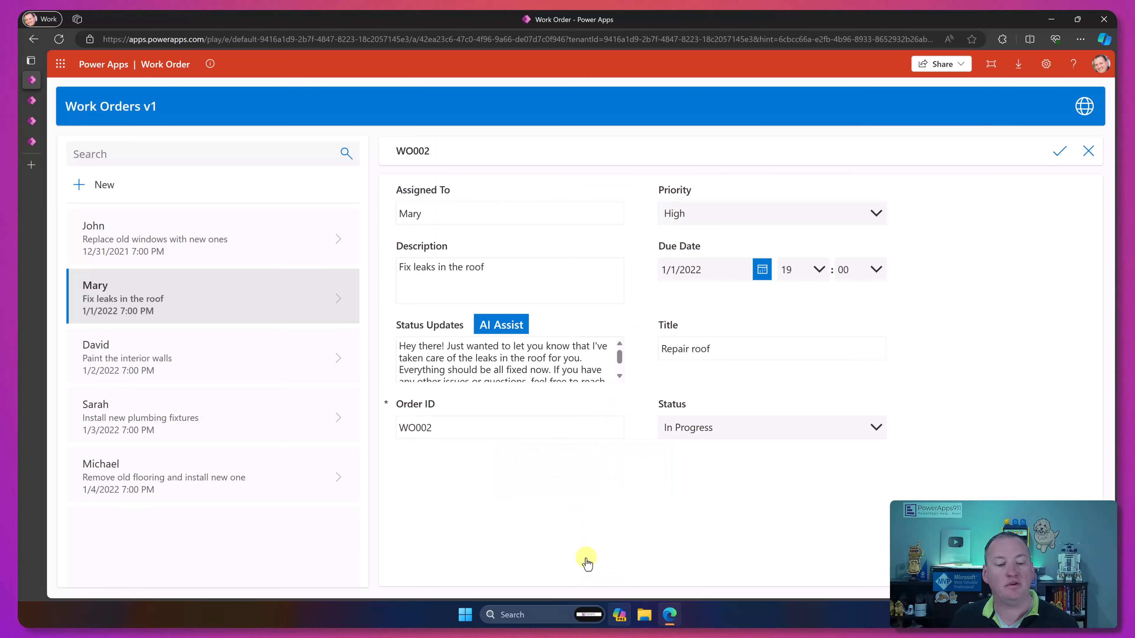
left_click(1060, 152)
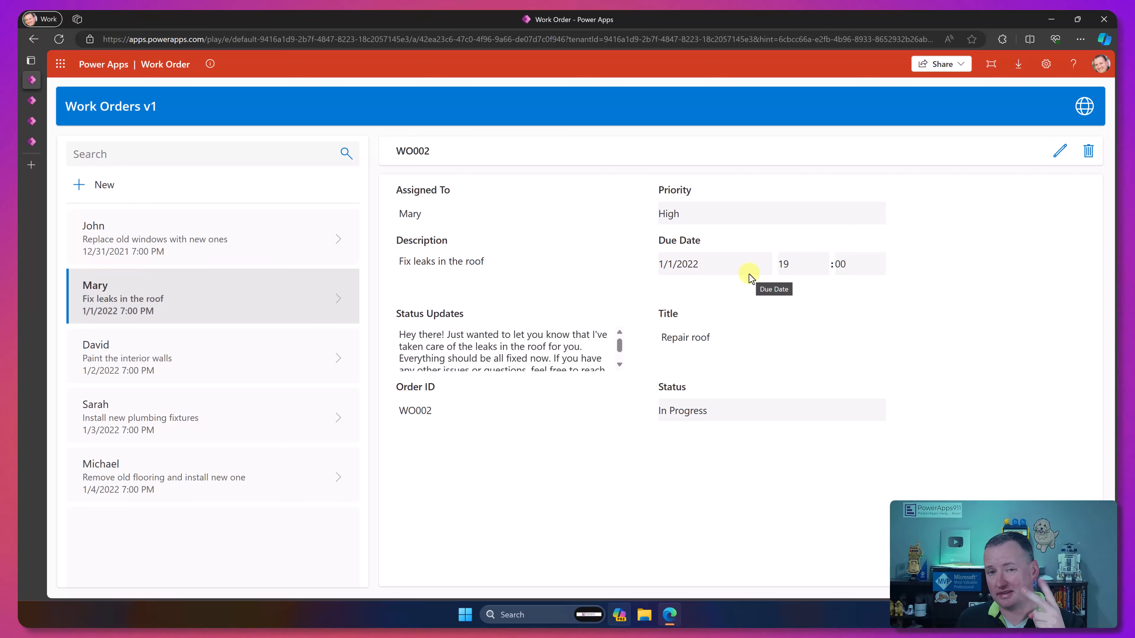
Step: Reopen the roof work order for editing and have Draft with Copilot refine its existing status update
left_click(1060, 155)
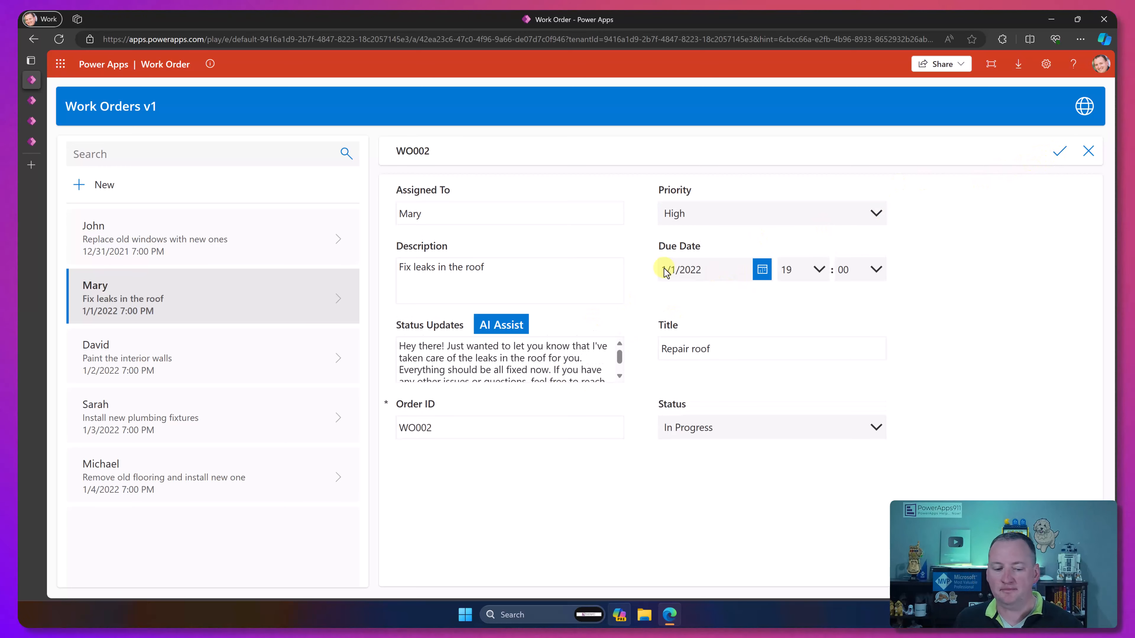
left_click(477, 361)
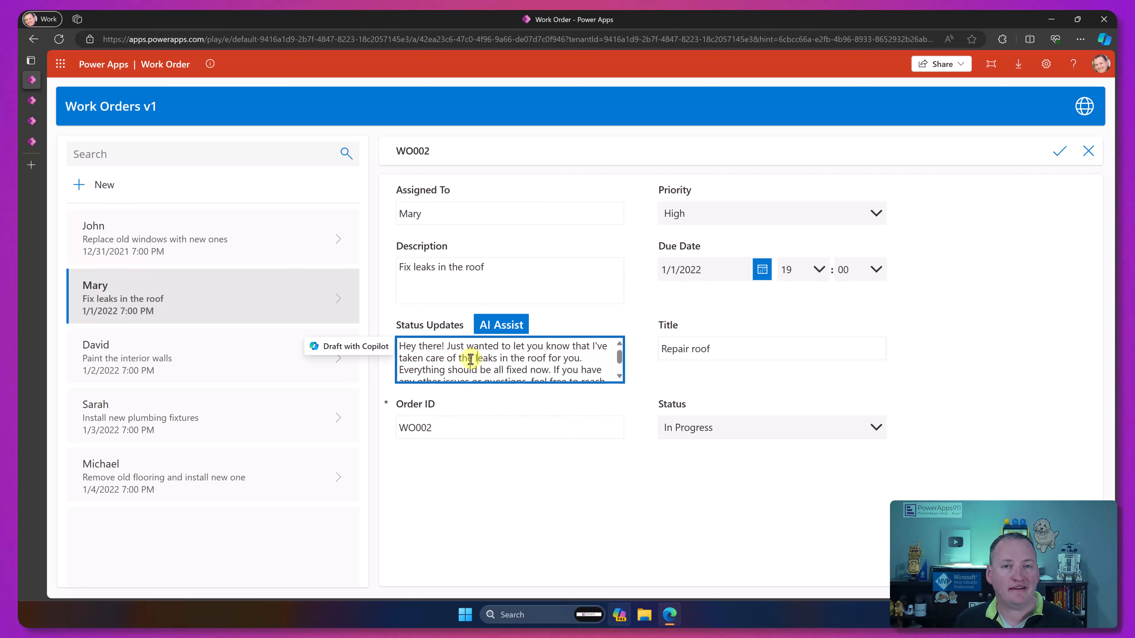
left_click(369, 348)
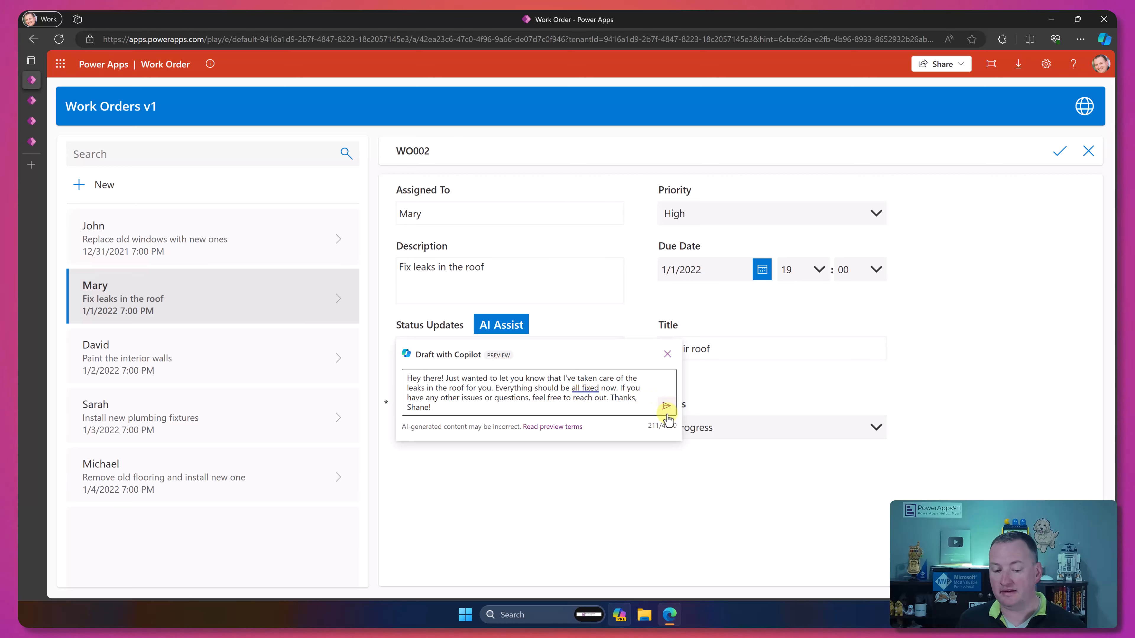
left_click(666, 406)
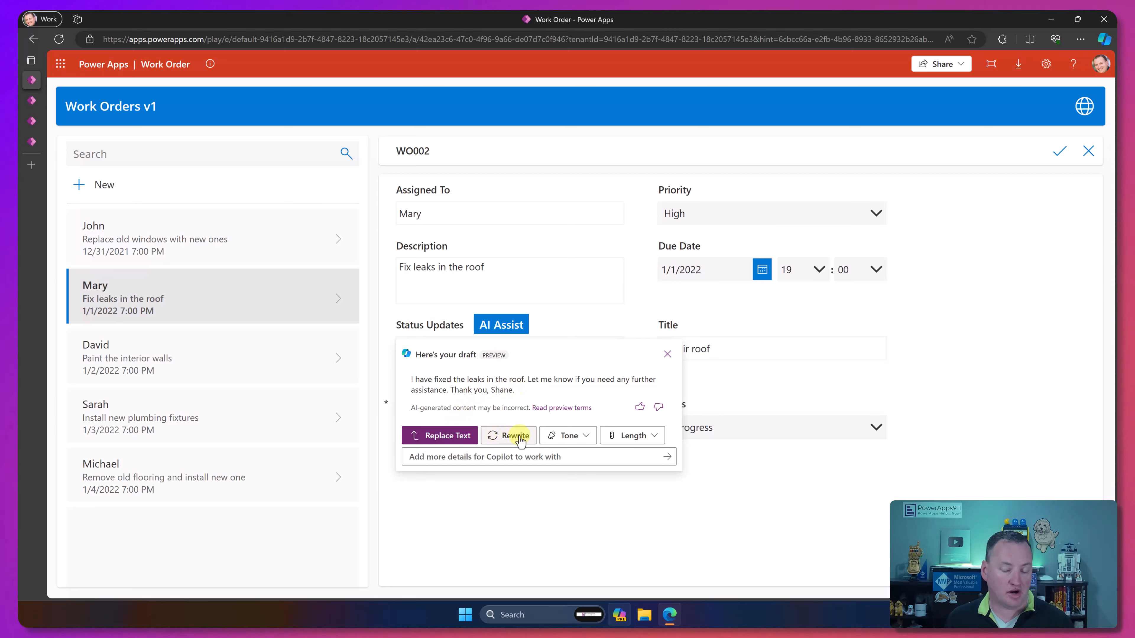
Step: Examine the tone and length options offered for the Copilot draft
left_click(589, 438)
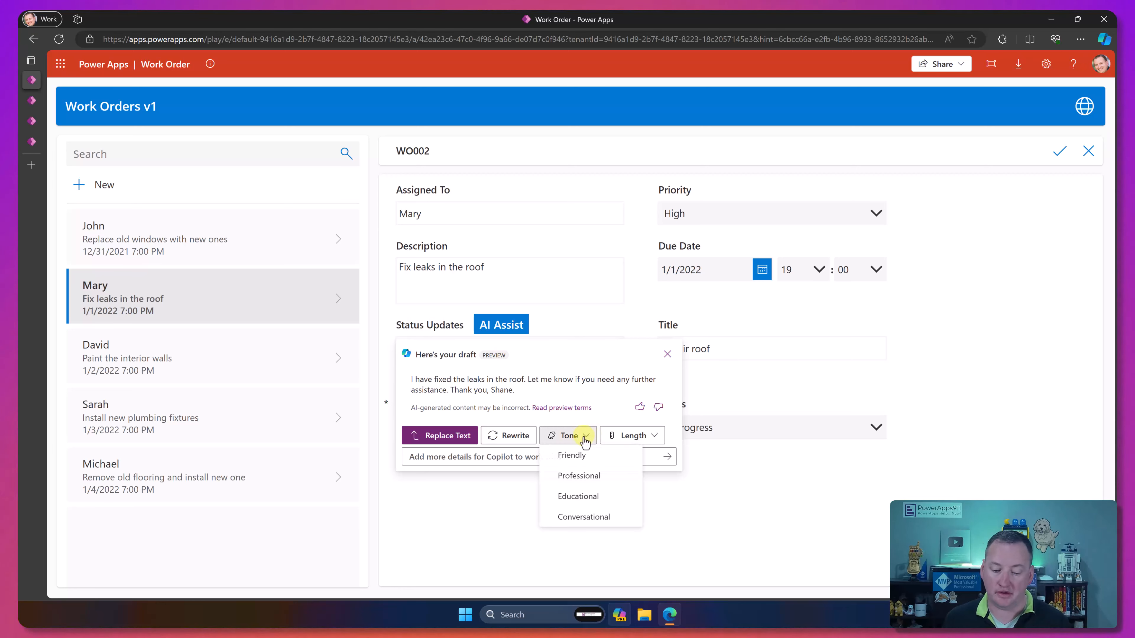
left_click(630, 439)
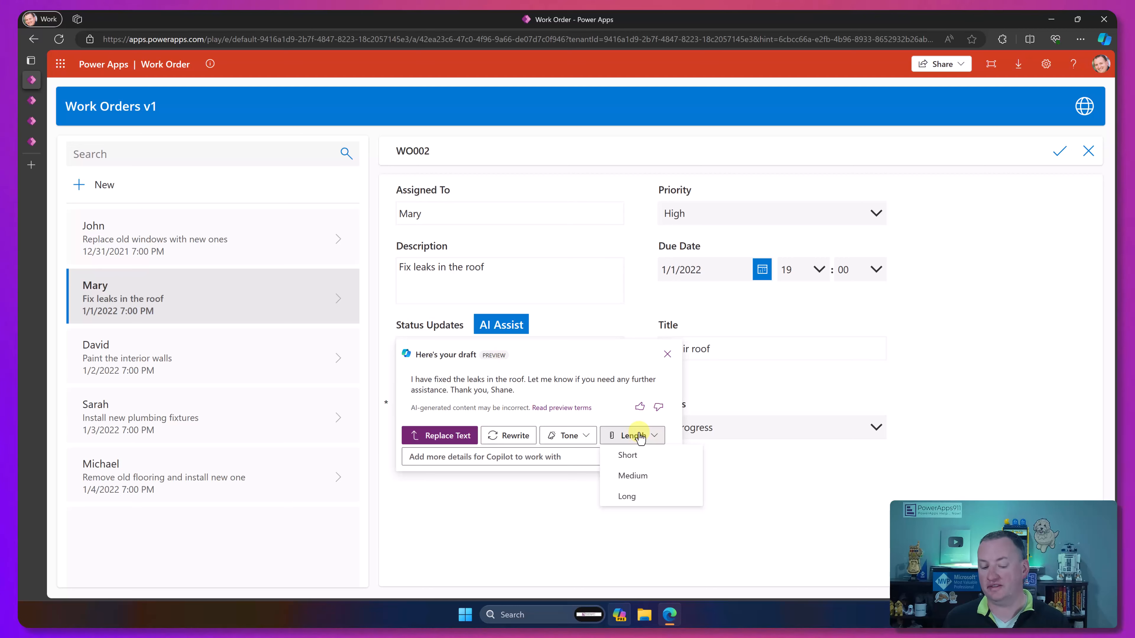
left_click(593, 415)
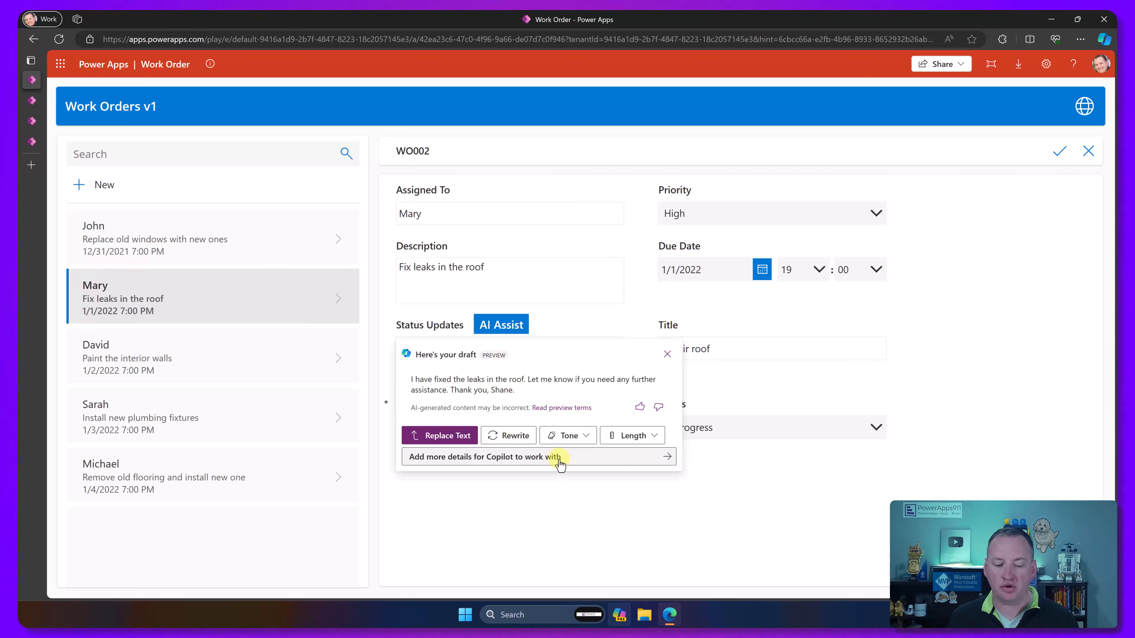
Step: Try to have Copilot refine the short draft "All Fixed", and close the Copilot draft without replacing the status update
left_click(584, 459)
left_click_drag(441, 408, 392, 377)
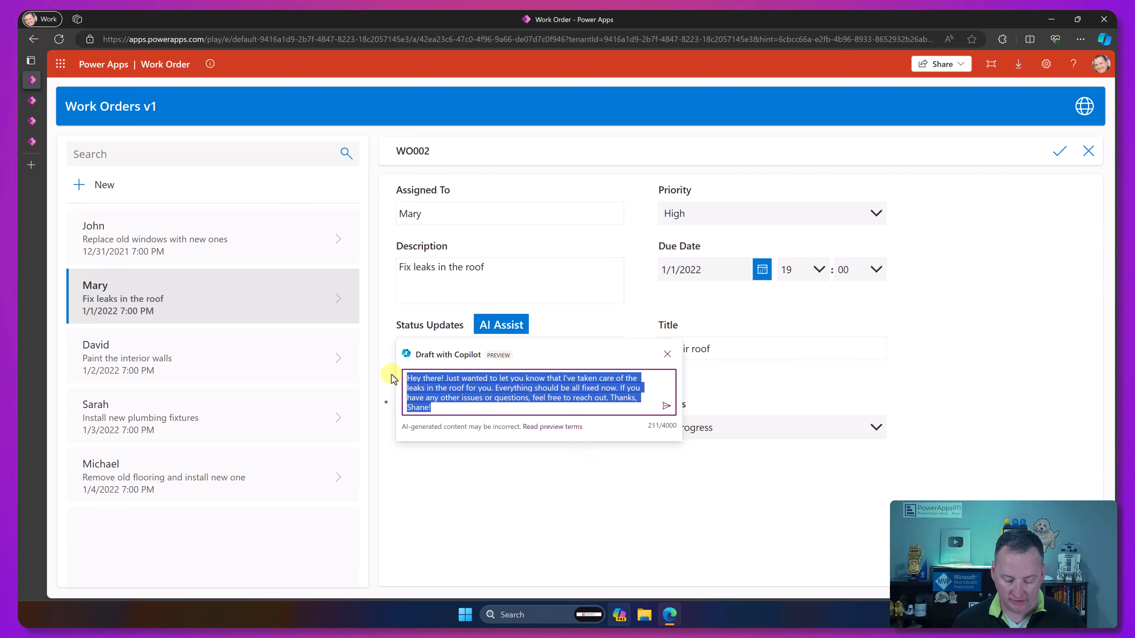
type("All Fixed")
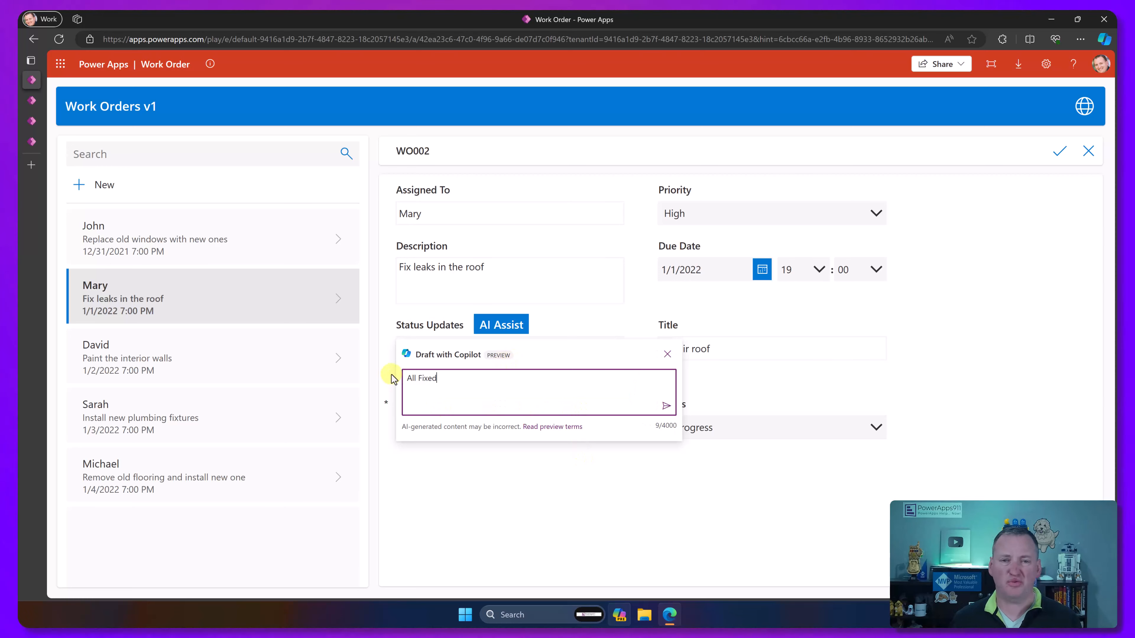
left_click(666, 406)
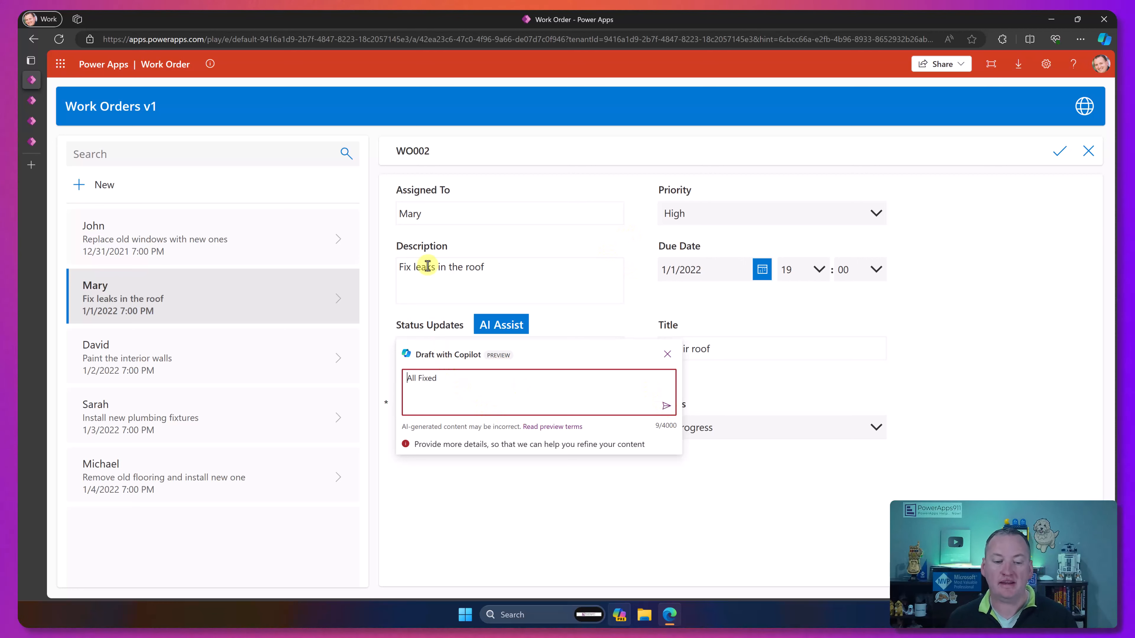
left_click(418, 263)
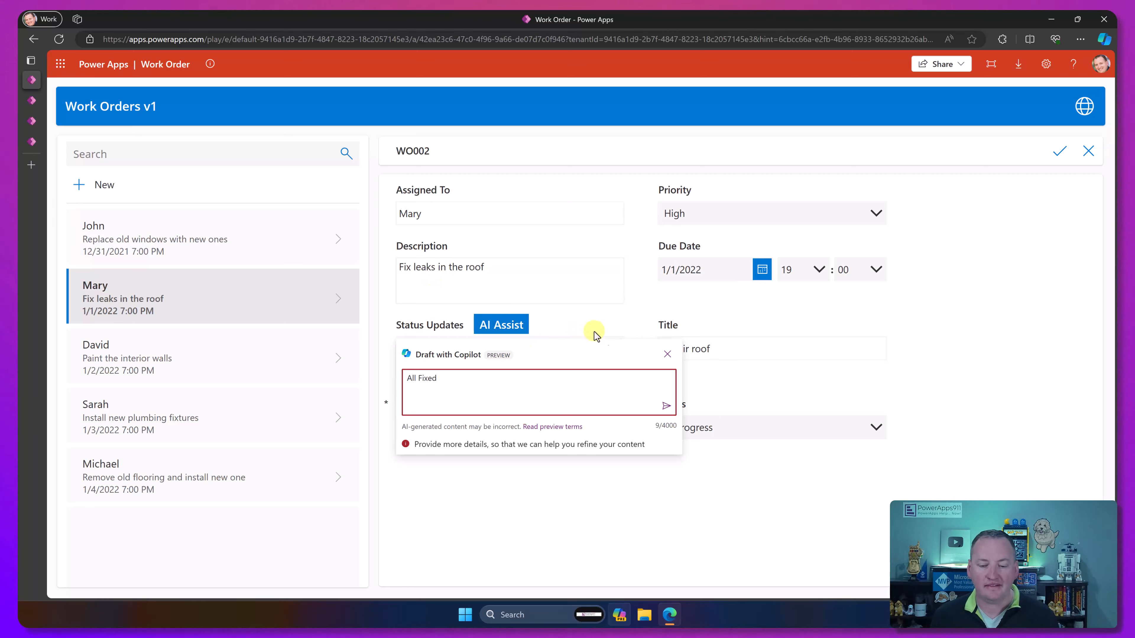
left_click(666, 354)
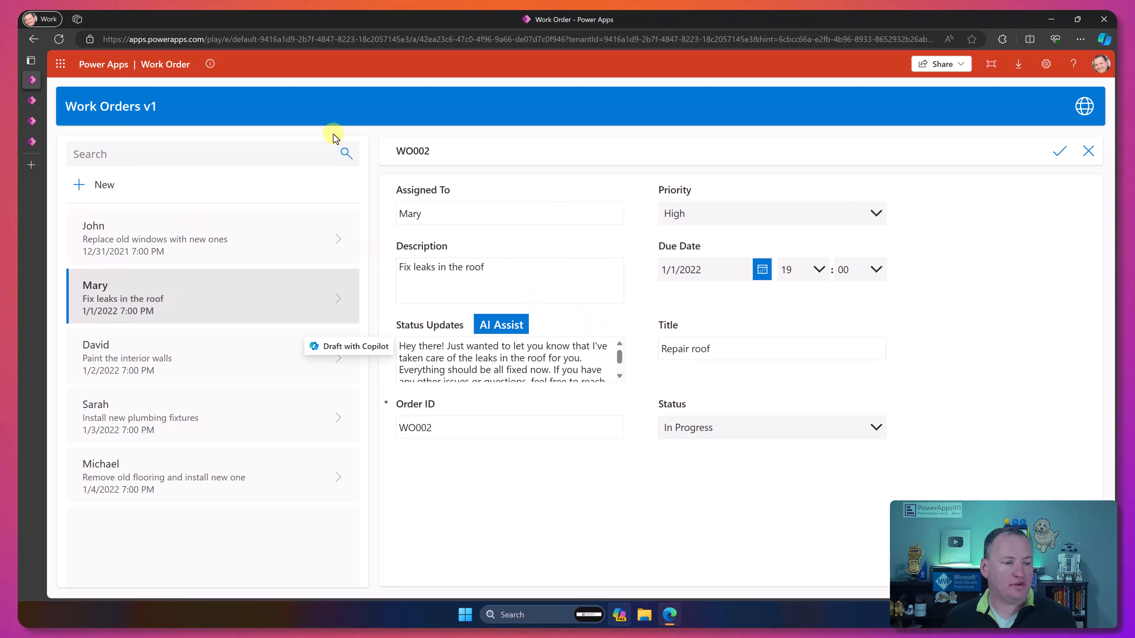
Step: Switch to the Customer Service with AI app in the editor and select the "My package has not arrived" request on the requests screen
left_click(31, 120)
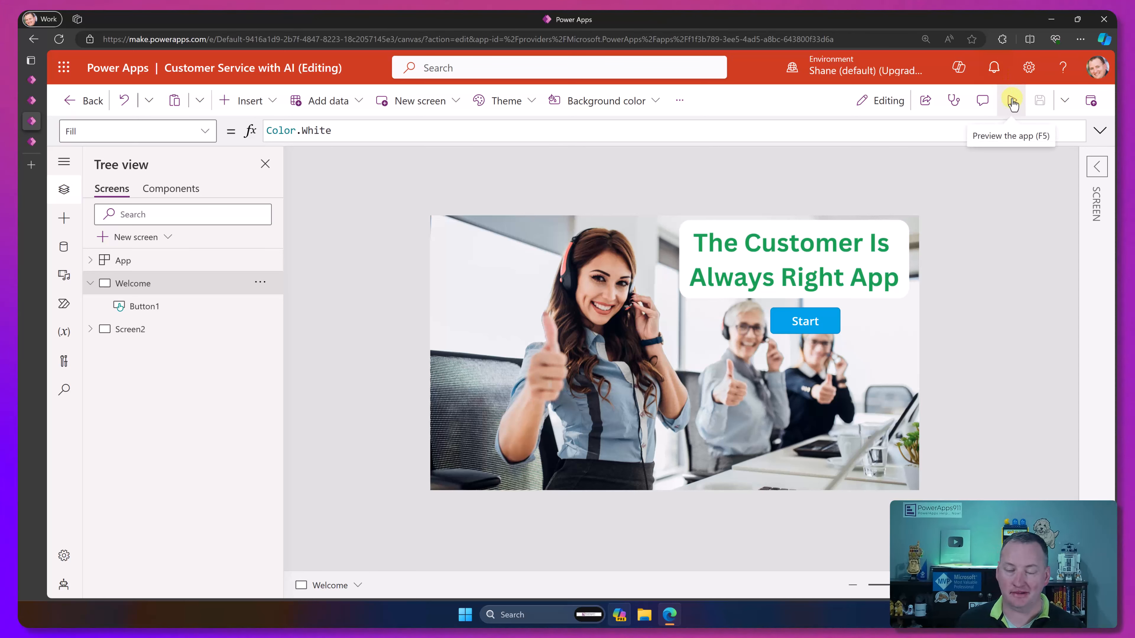
left_click(805, 321, "alt")
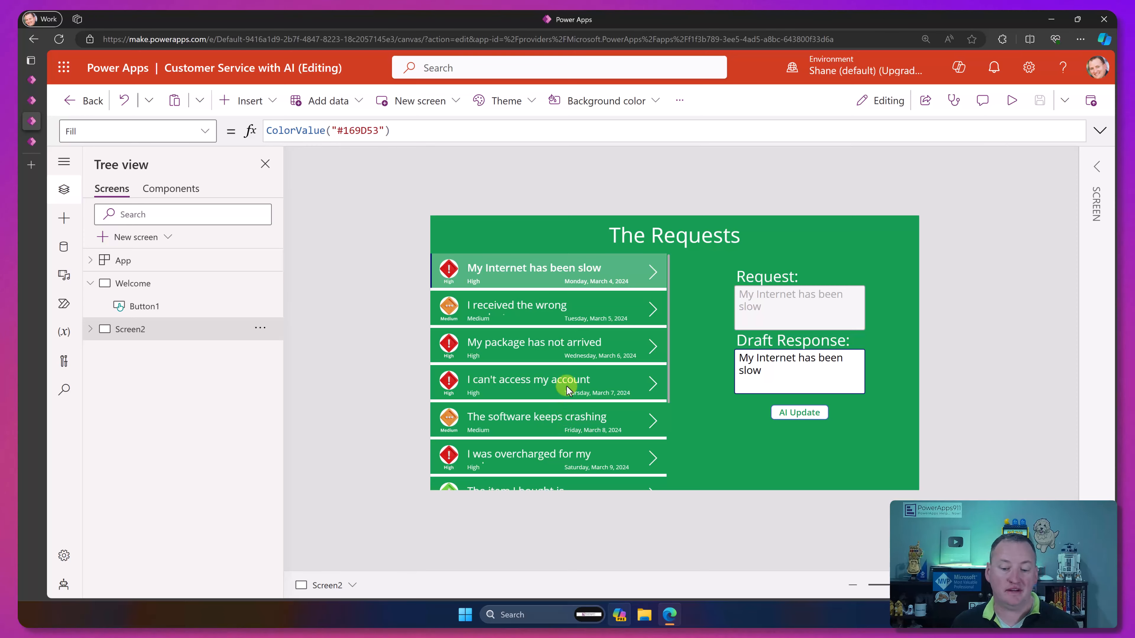
left_click(451, 274)
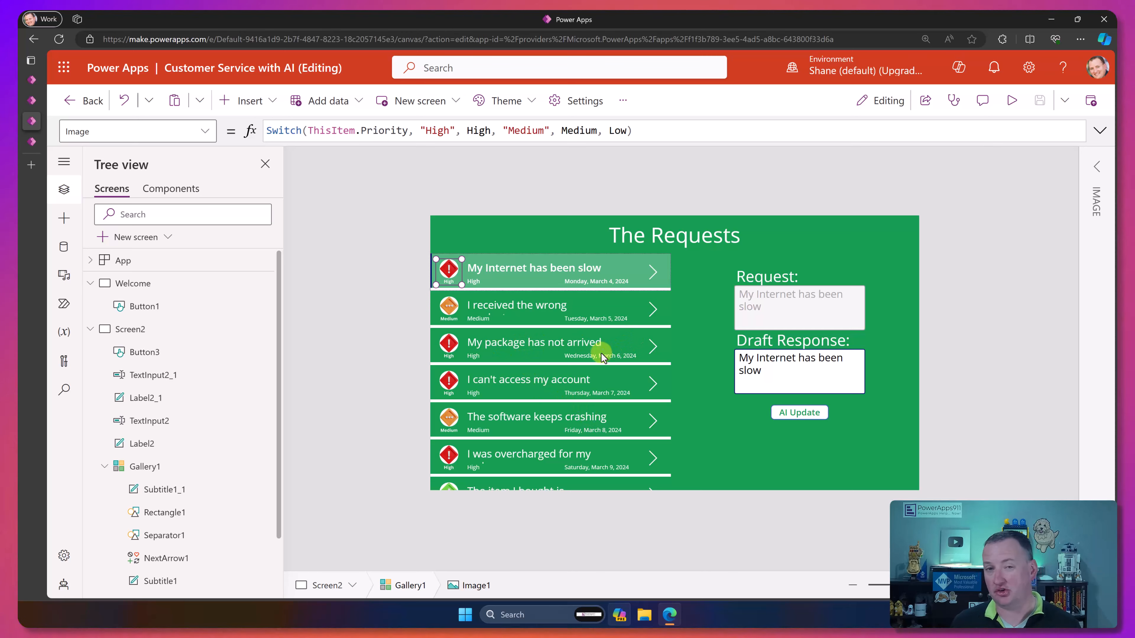
left_click(651, 354)
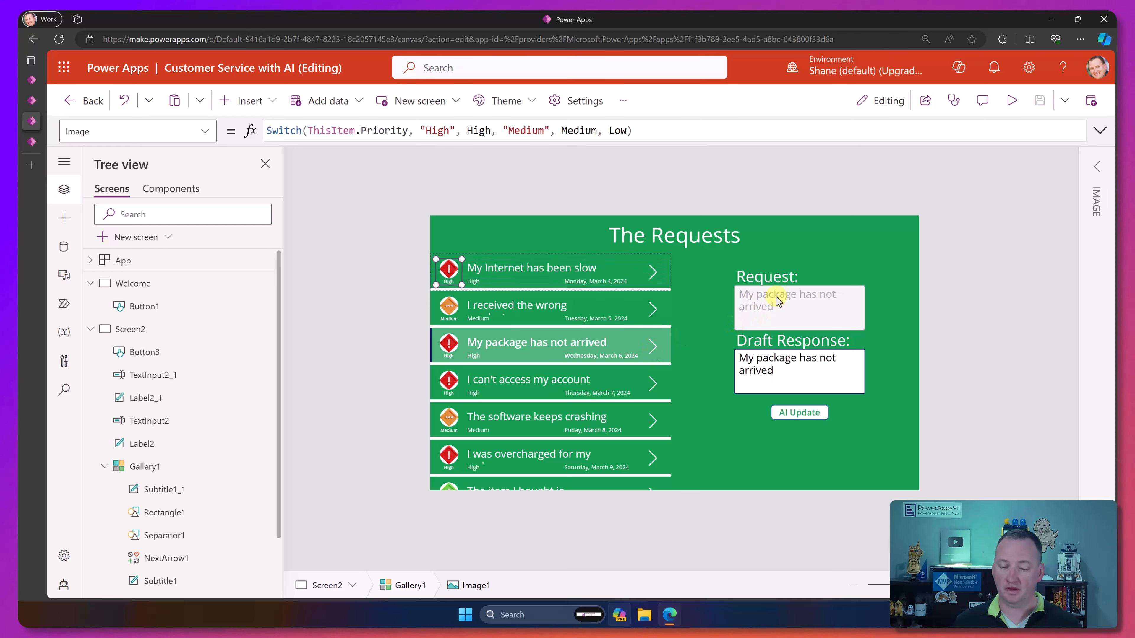
Step: Set the Default of the Draft Response text input to Gallery1.Selected.Response
left_click(780, 372)
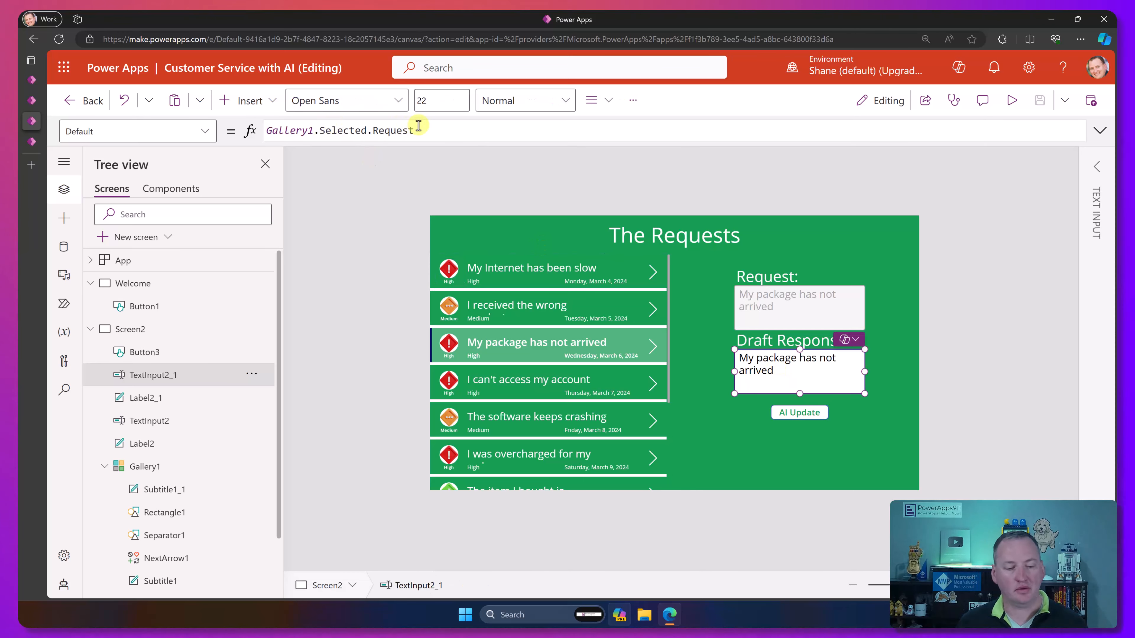
left_click_drag(437, 130, 351, 126)
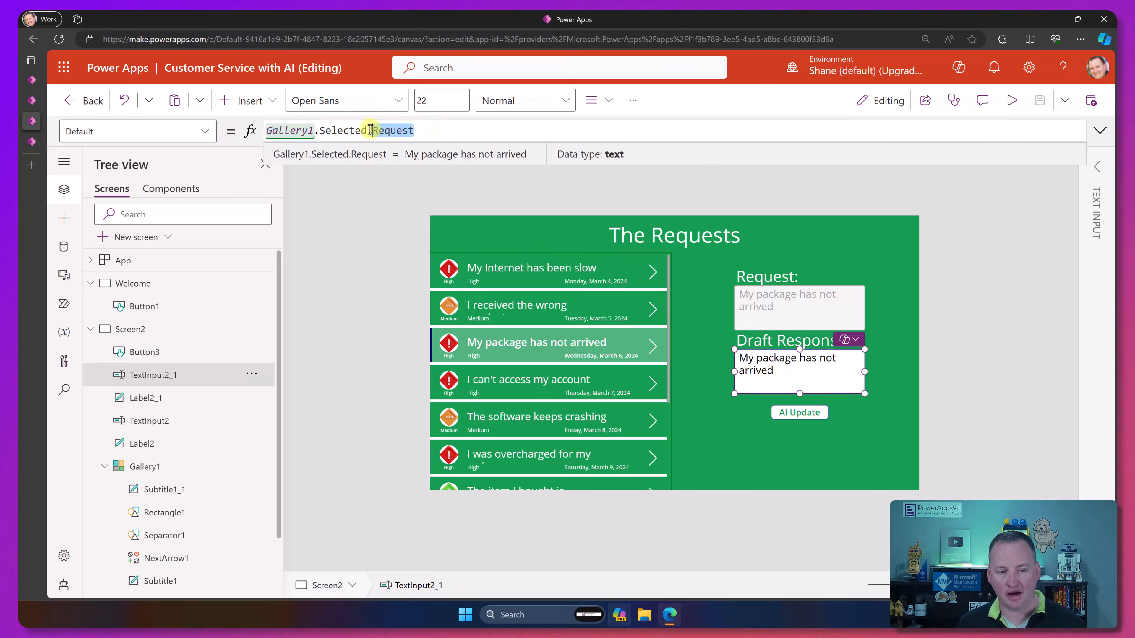
type("Response")
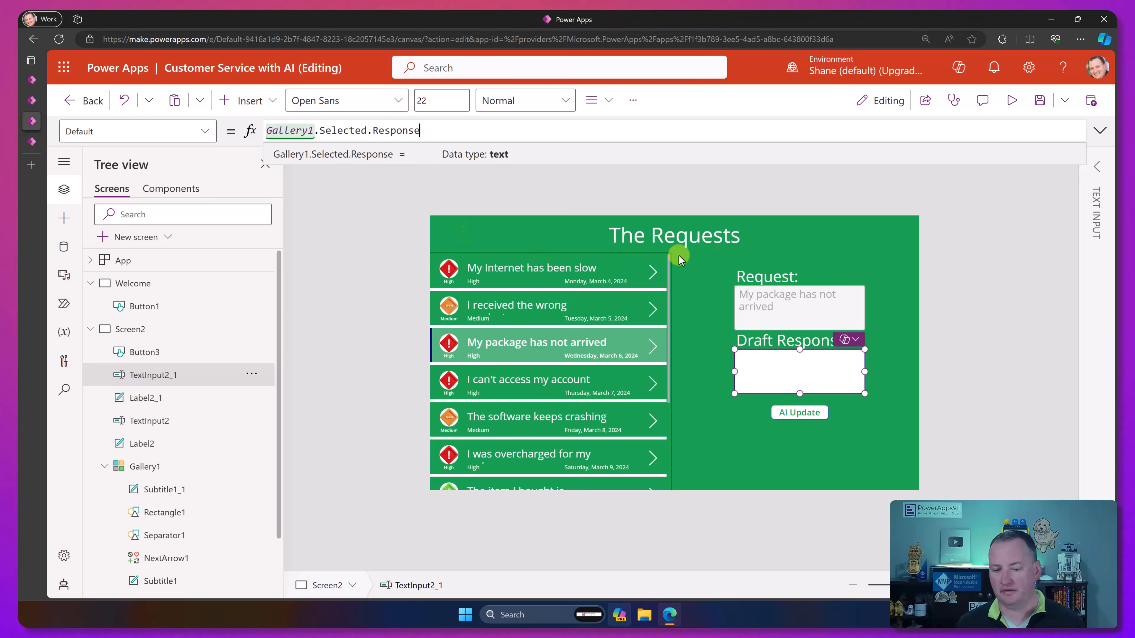
left_click(748, 260)
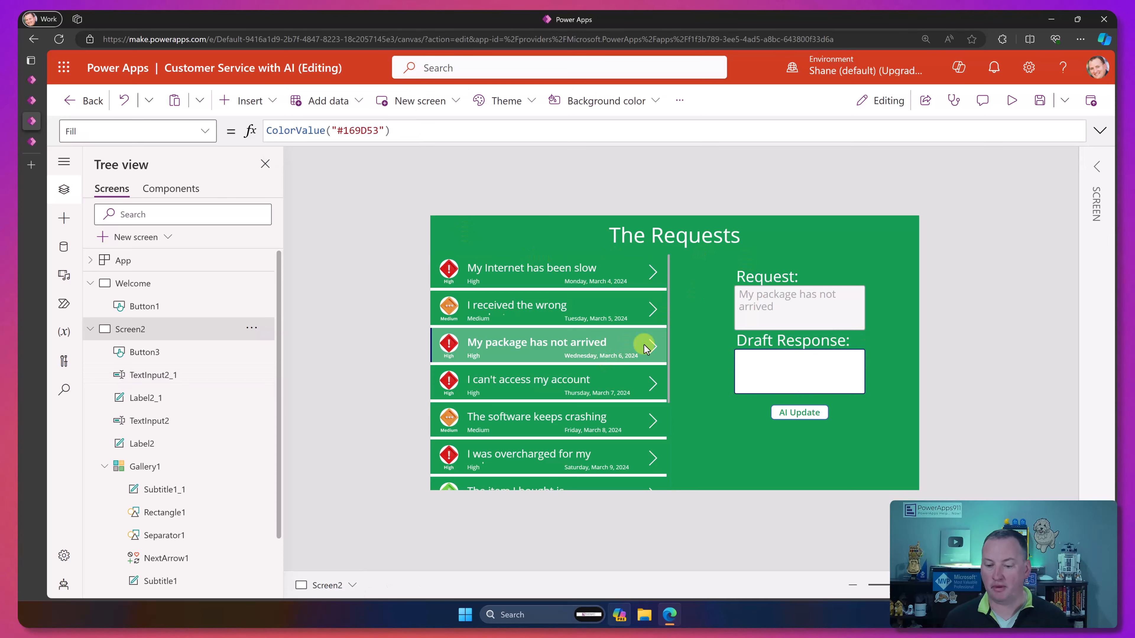
left_click(774, 375)
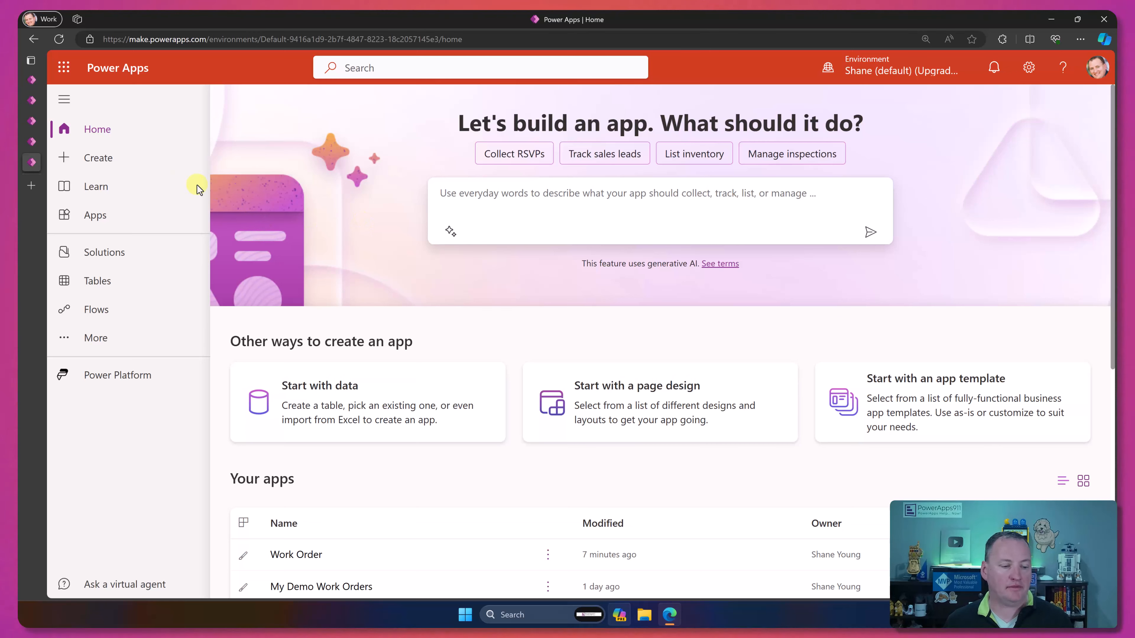
Step: Open the AI prompts page from the complete Power Apps feature overview
left_click(65, 340)
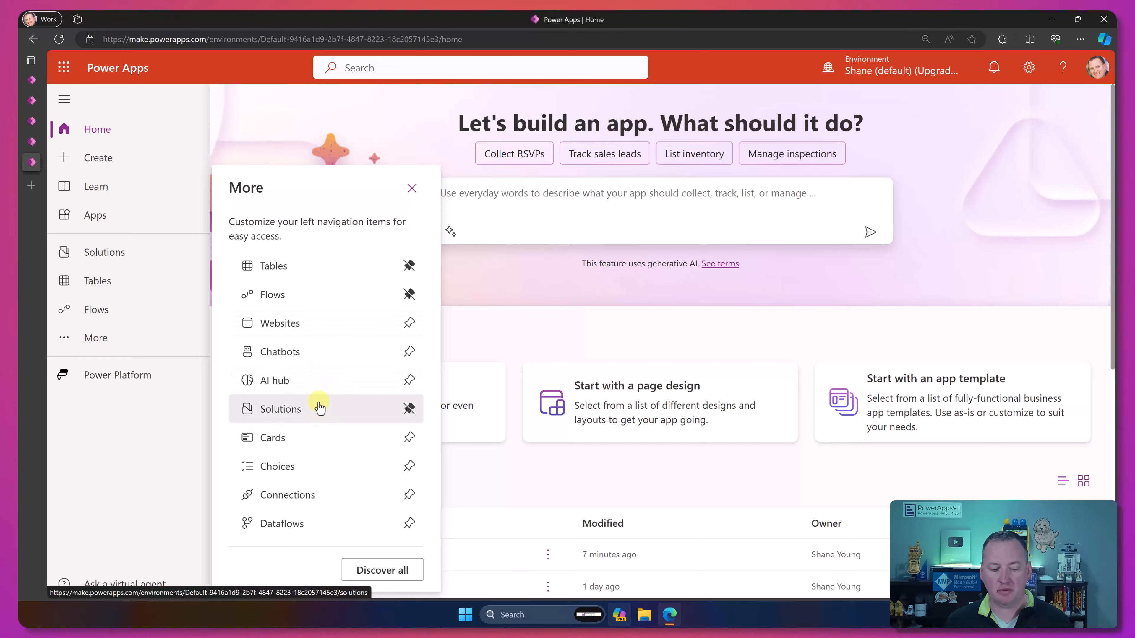
left_click(375, 572)
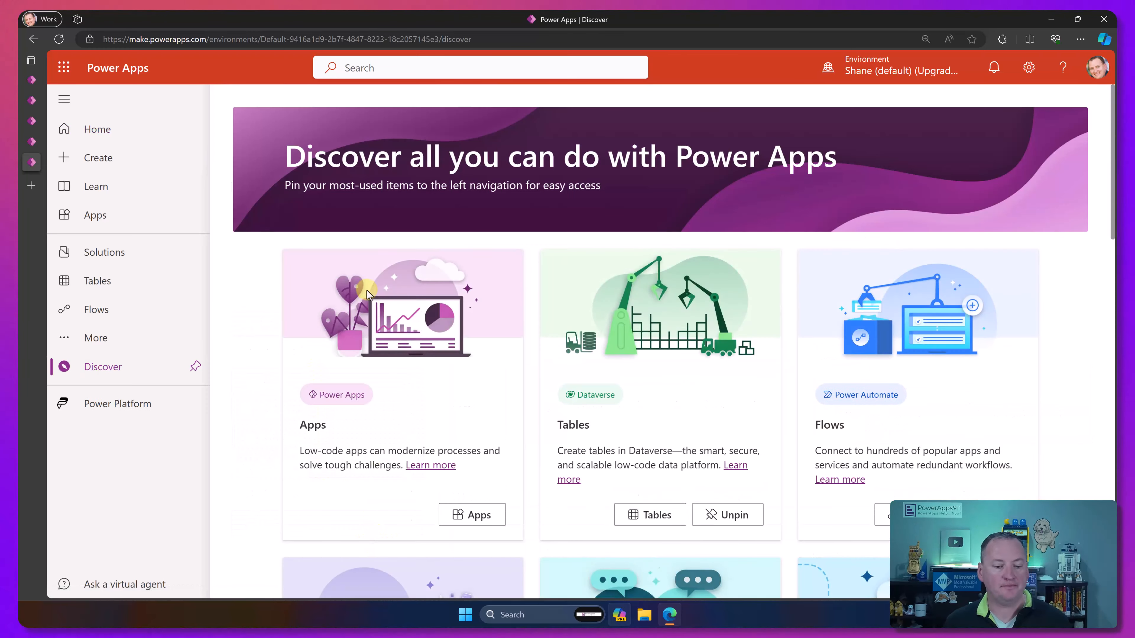
scroll(280, 316, "down", 7)
scroll(280, 316, "down", 12)
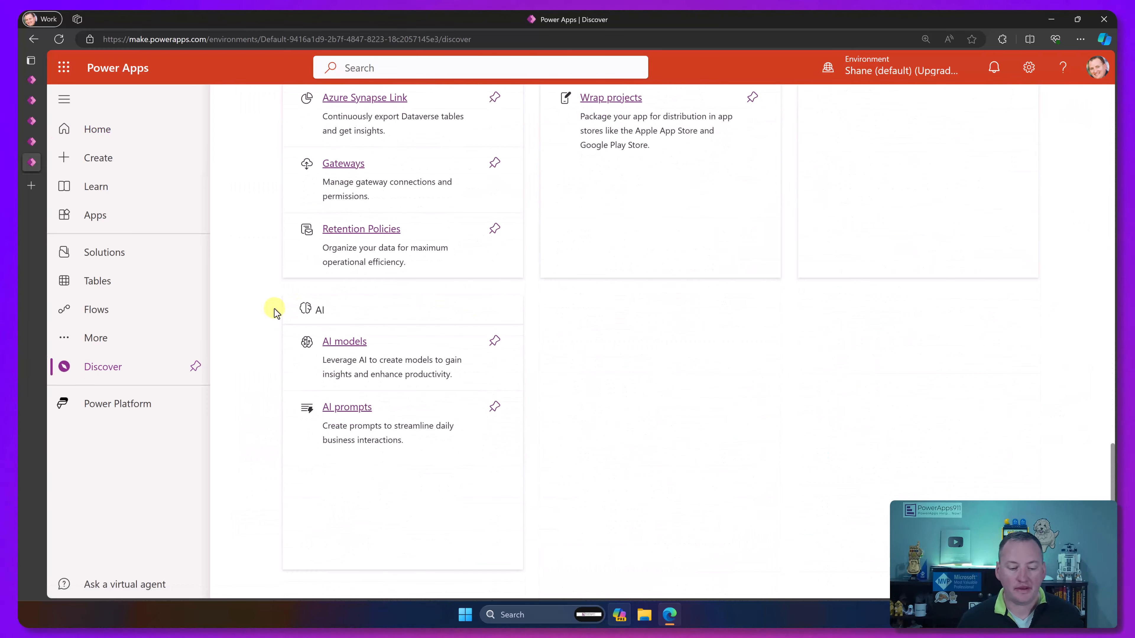
left_click(361, 412)
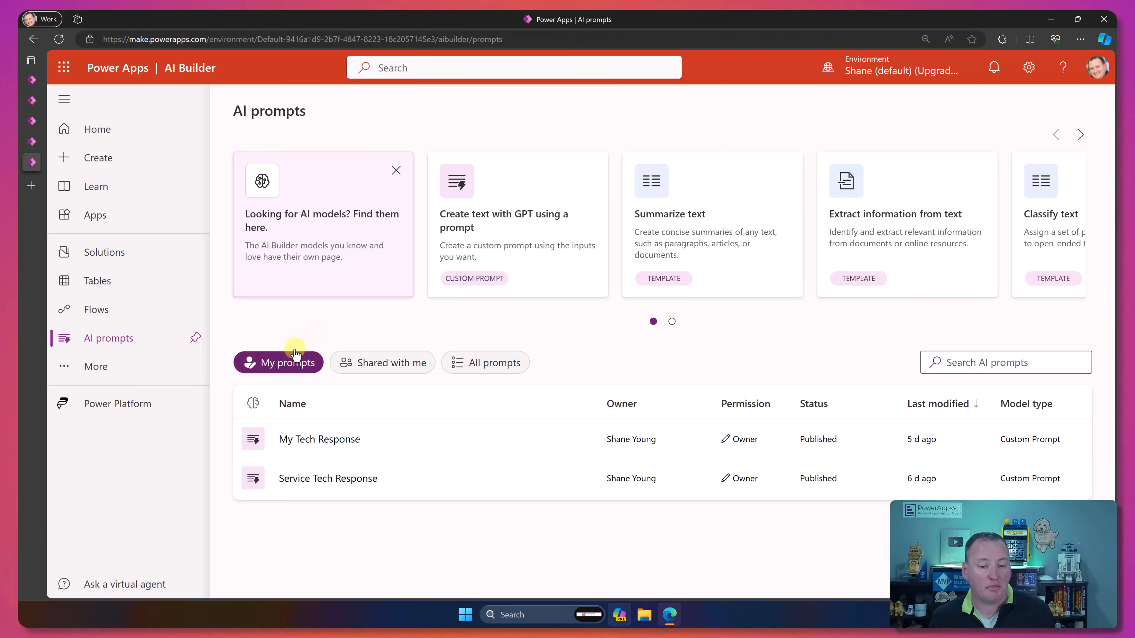
Step: Create a custom GPT text prompt starting with "Help me create a response to a customer service request please. The request is:"
left_click(505, 232)
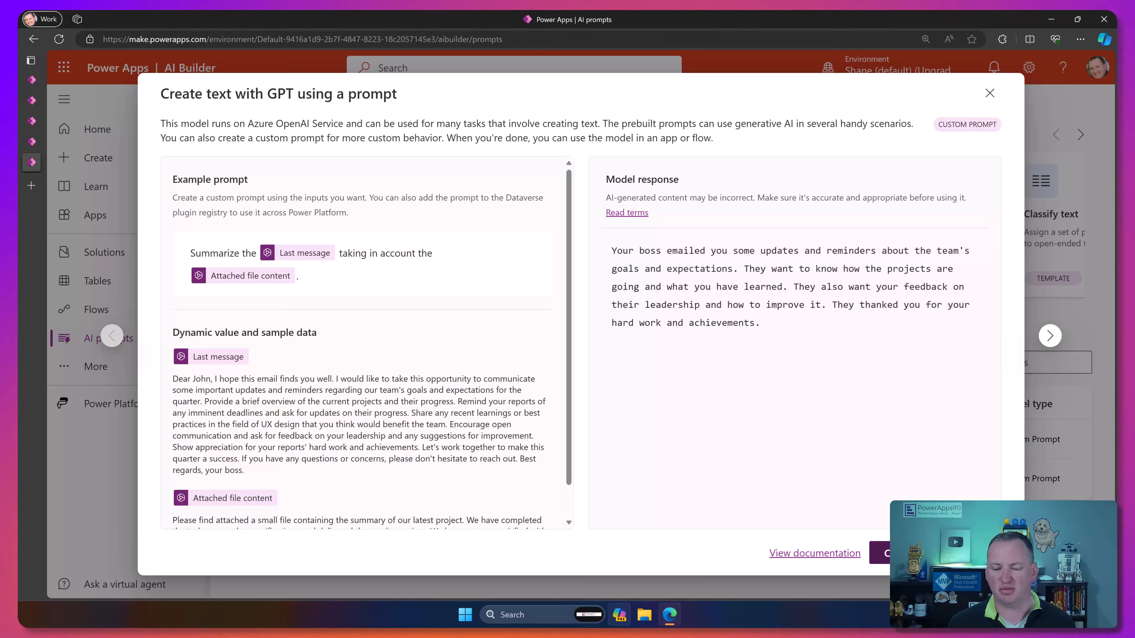
left_click(934, 553)
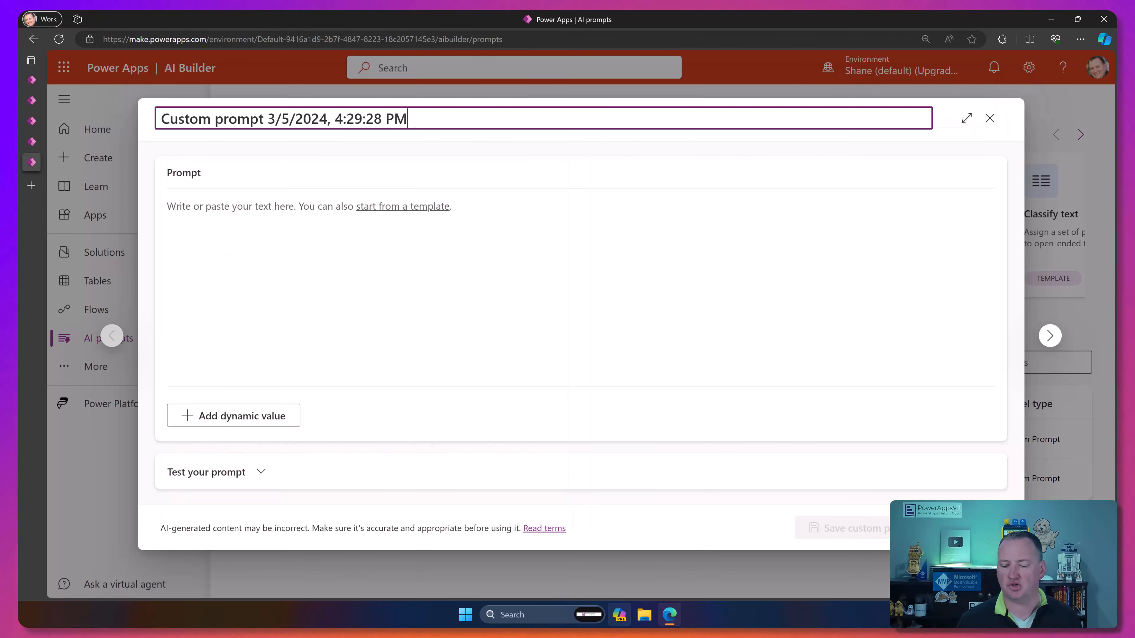
left_click(462, 219)
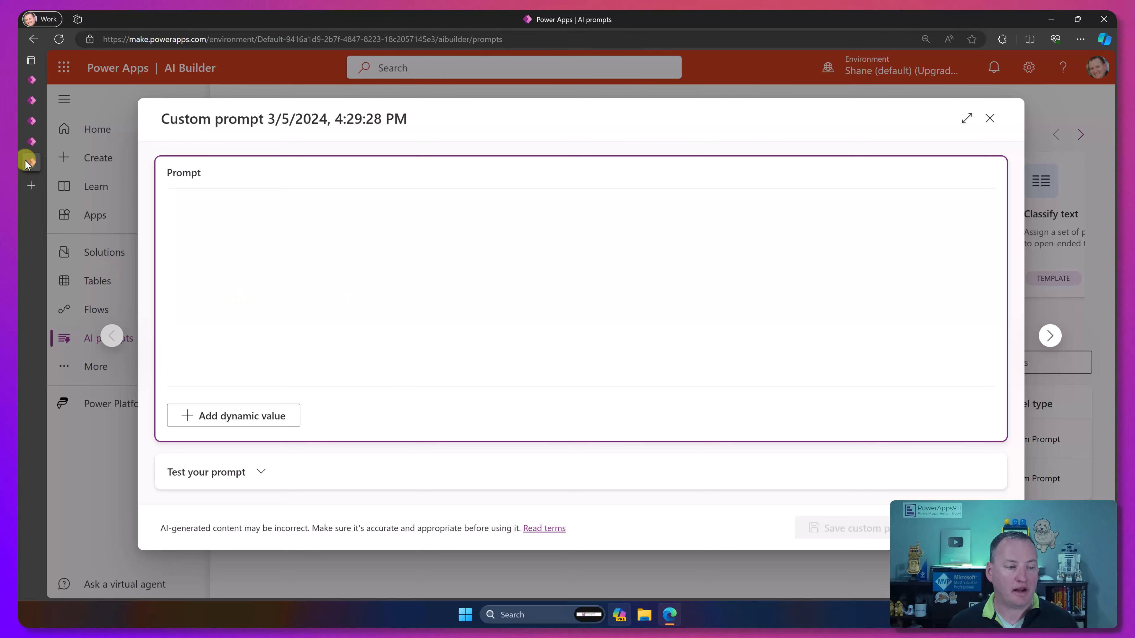
left_click(31, 119)
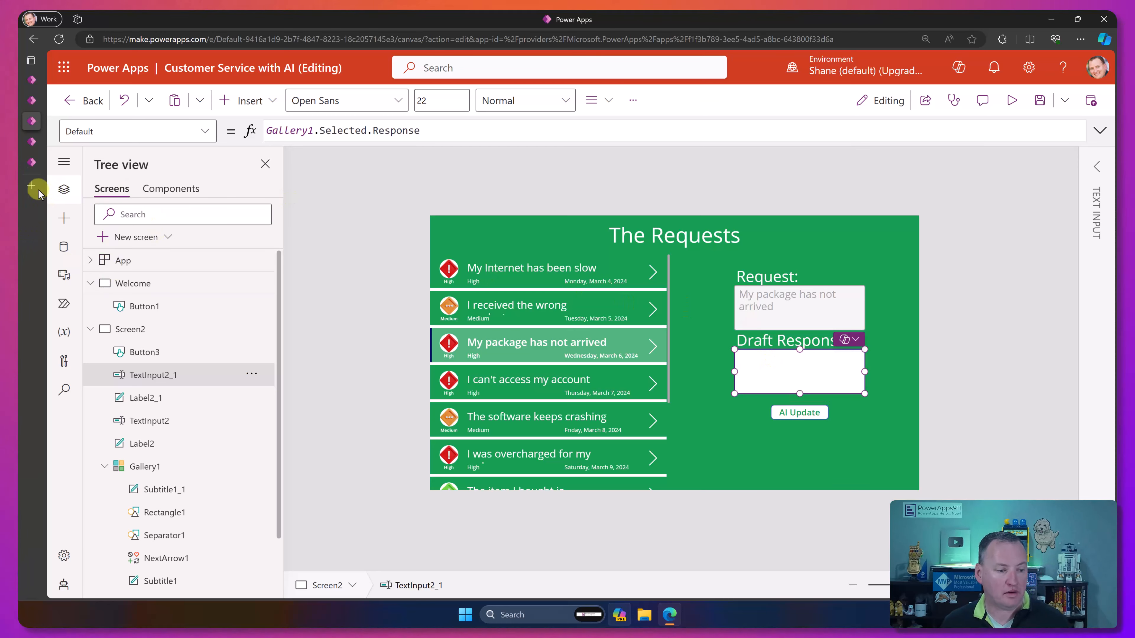
left_click(37, 169)
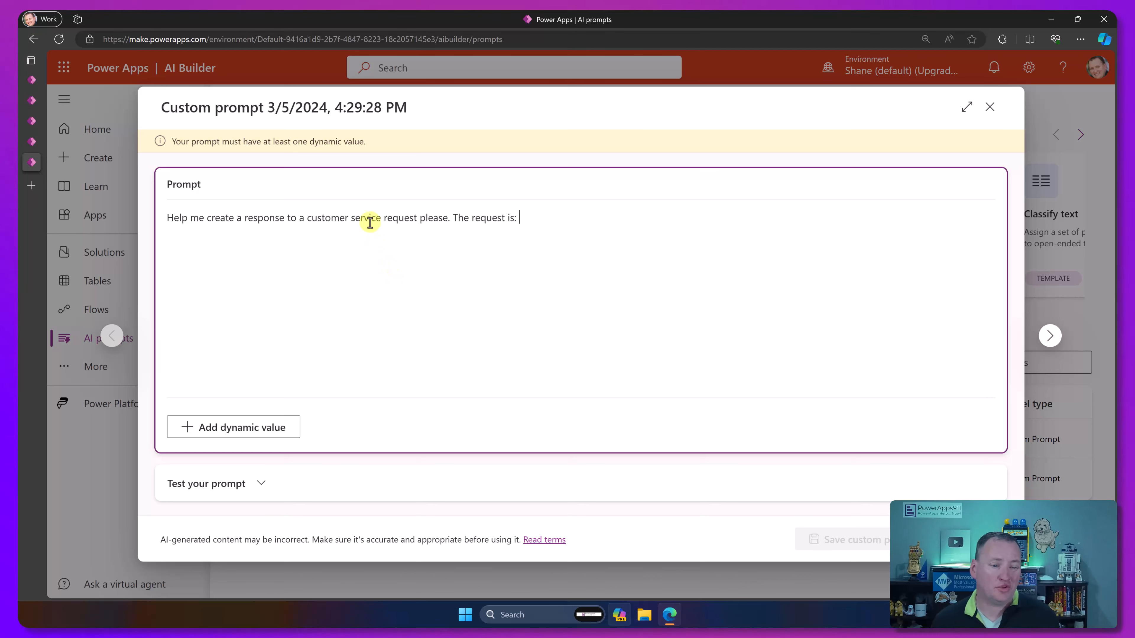
left_click(417, 221)
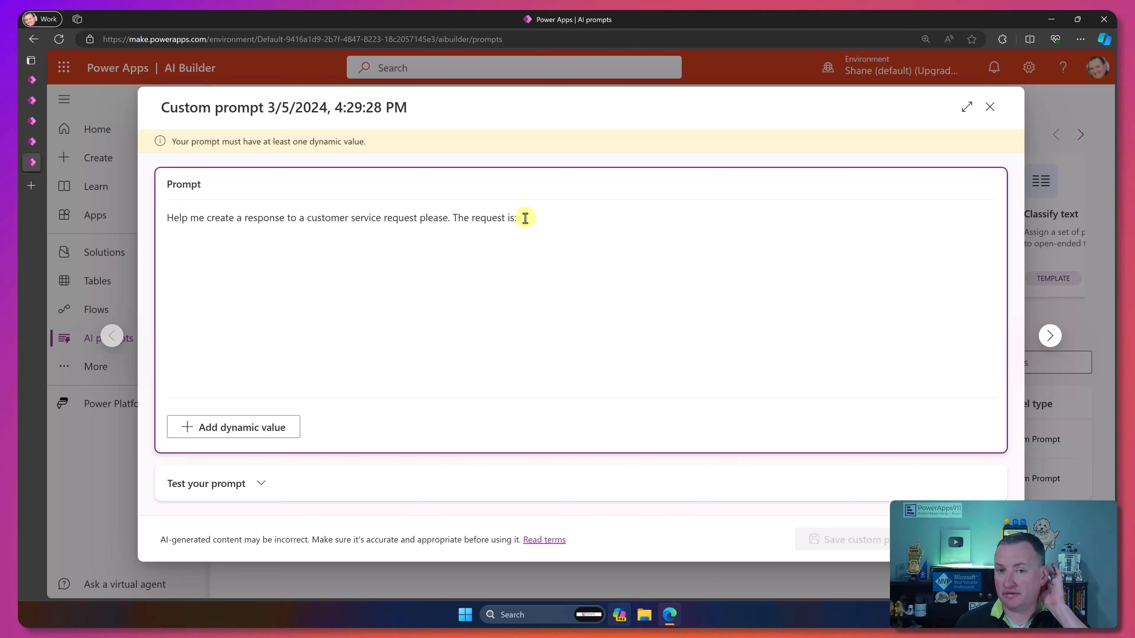
Step: Insert a dynamic value named Request at the end of the prompt's first line
left_click(248, 433)
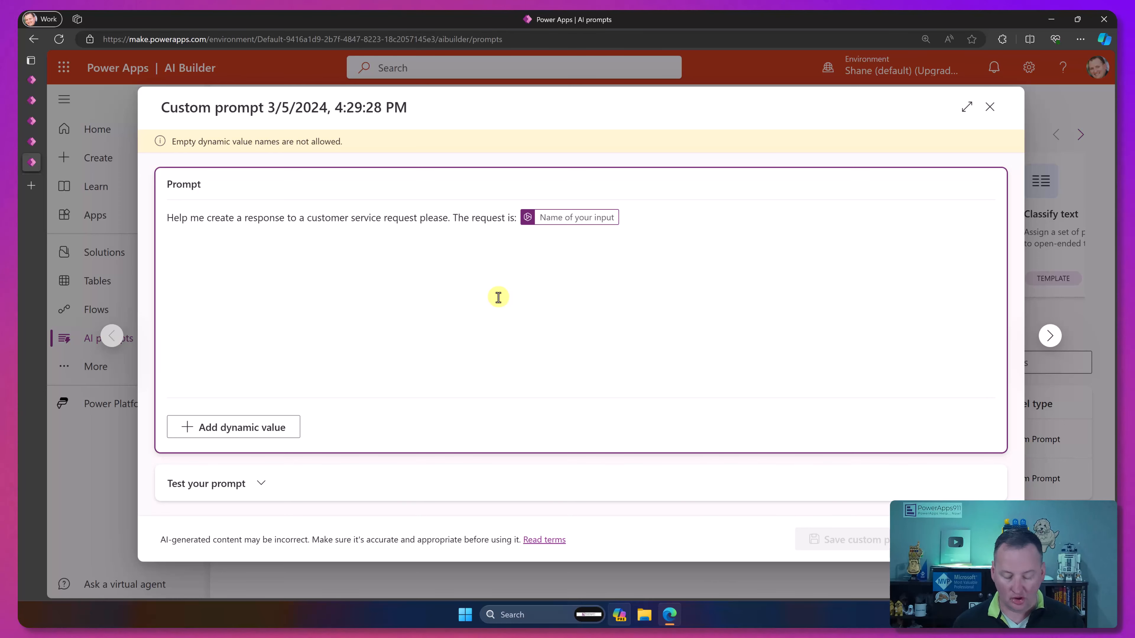
type("Request")
key("Return")
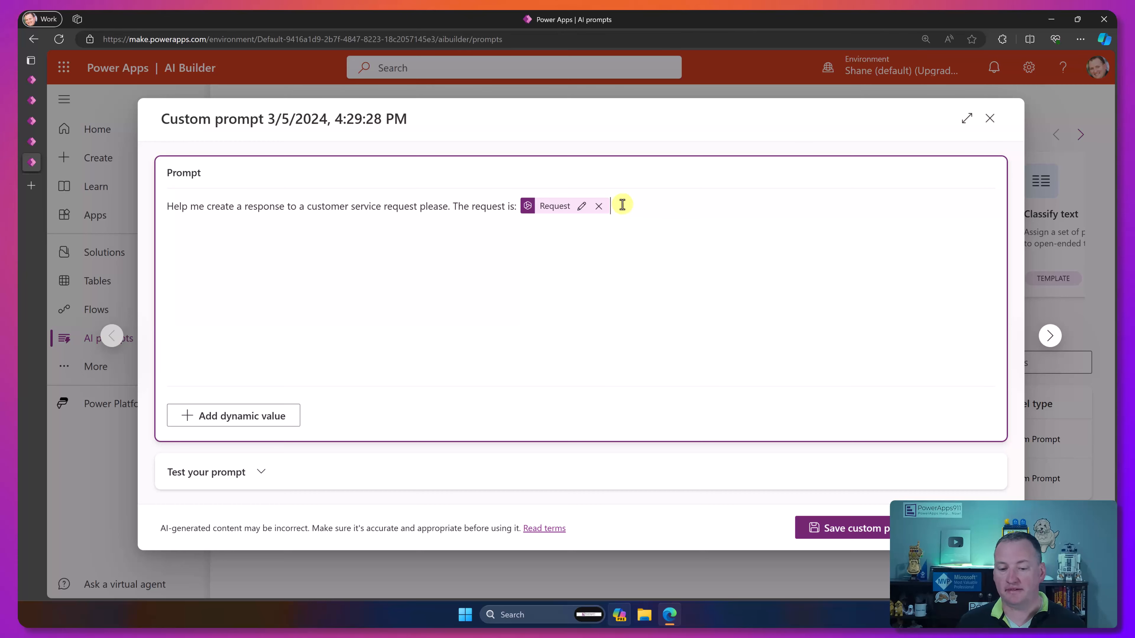
Step: Add "The initial response was:" with a Draft dynamic value, and ask for a friendly, appropriate, empathetic yet concise new response to the customer
type("The initial response was:")
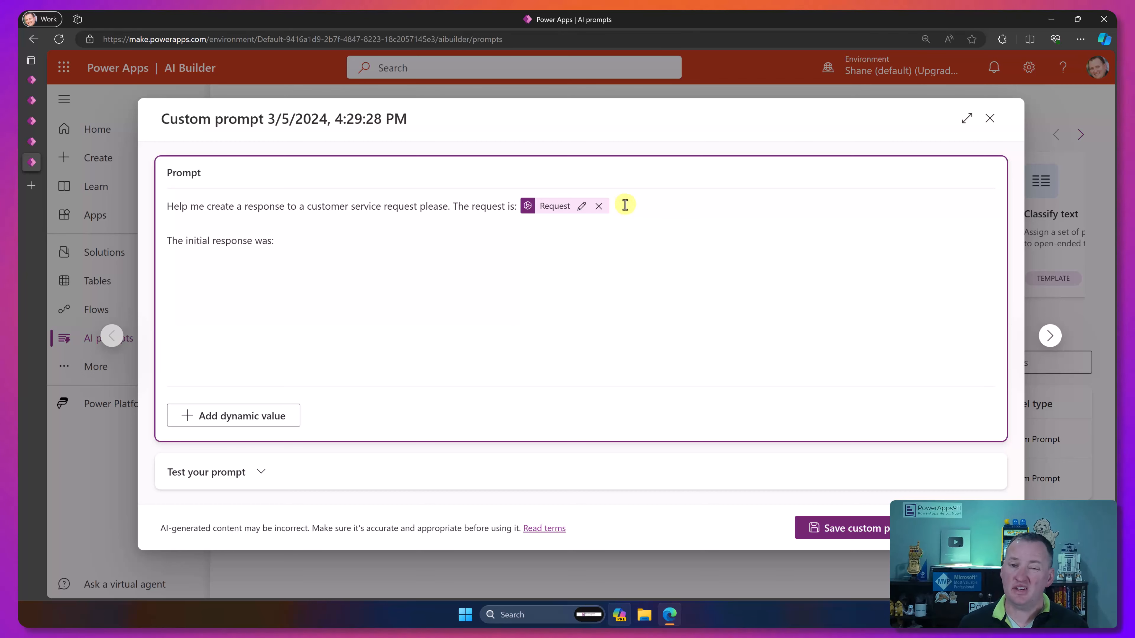
left_click(263, 416)
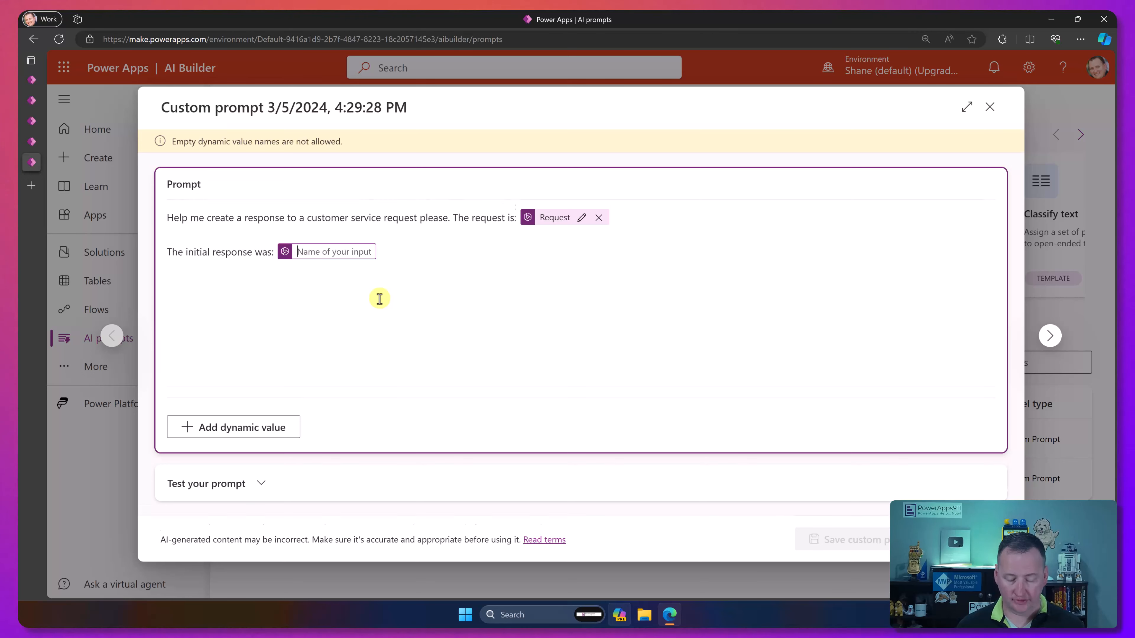
type("Draft")
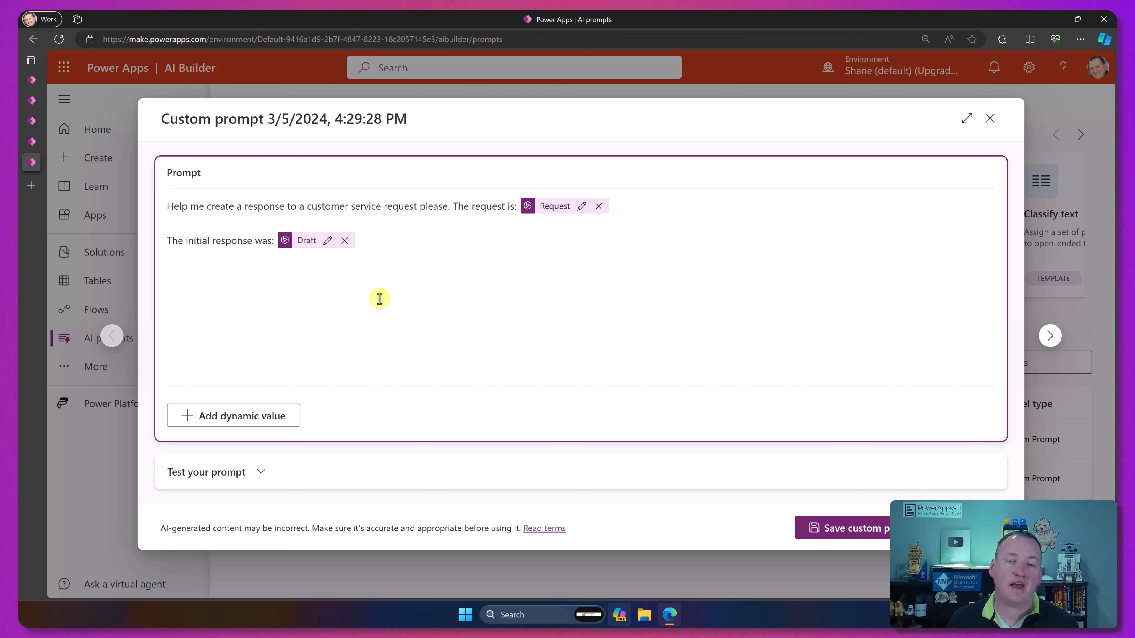
type("Please create a new response that is friendly and appropriate to send back to the customer. It should be empathetic as necessary while keeping the response concise.")
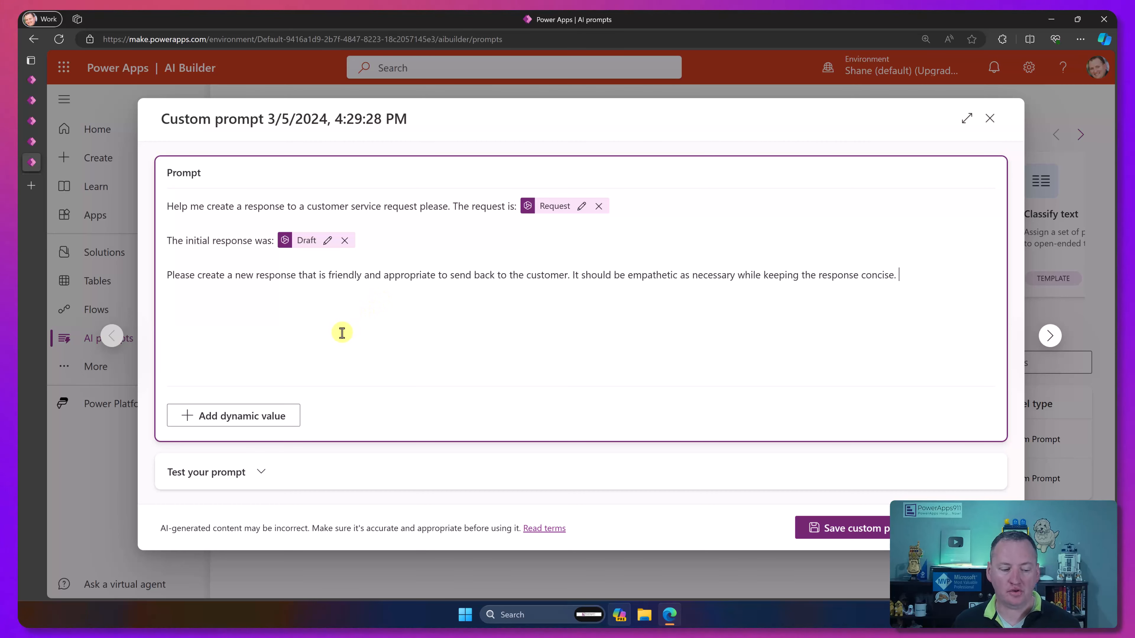
Step: Test the prompt with Request "My package arrived damaged" and Draft "we shipped a replacement and it wil be there in 3 to 5 days"
left_click(261, 473)
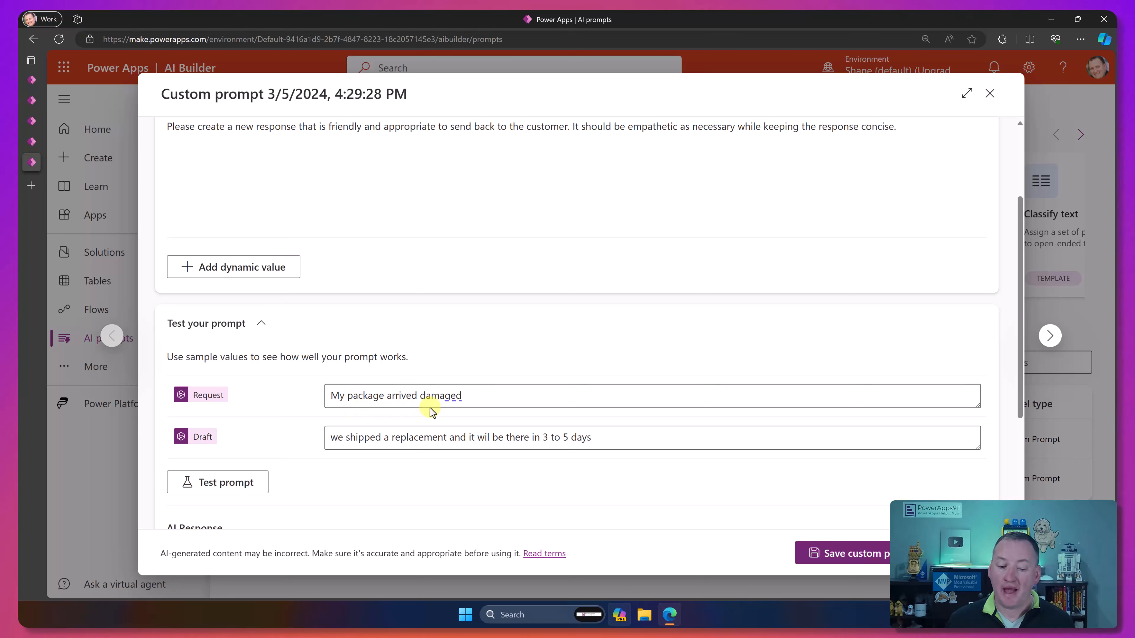
left_click(382, 437)
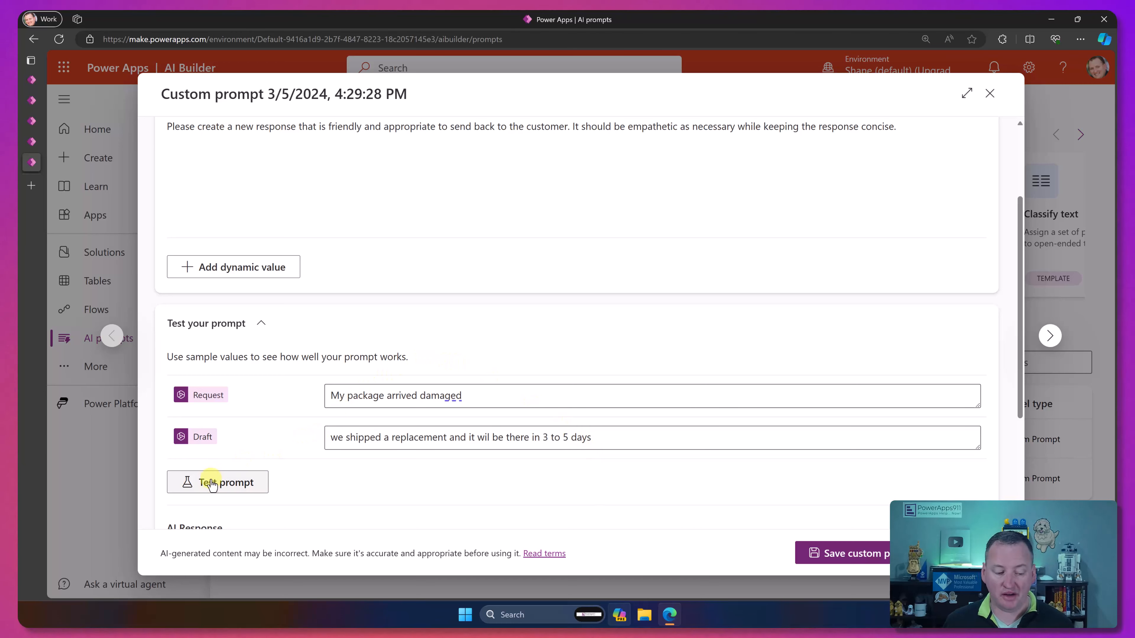
left_click(227, 483)
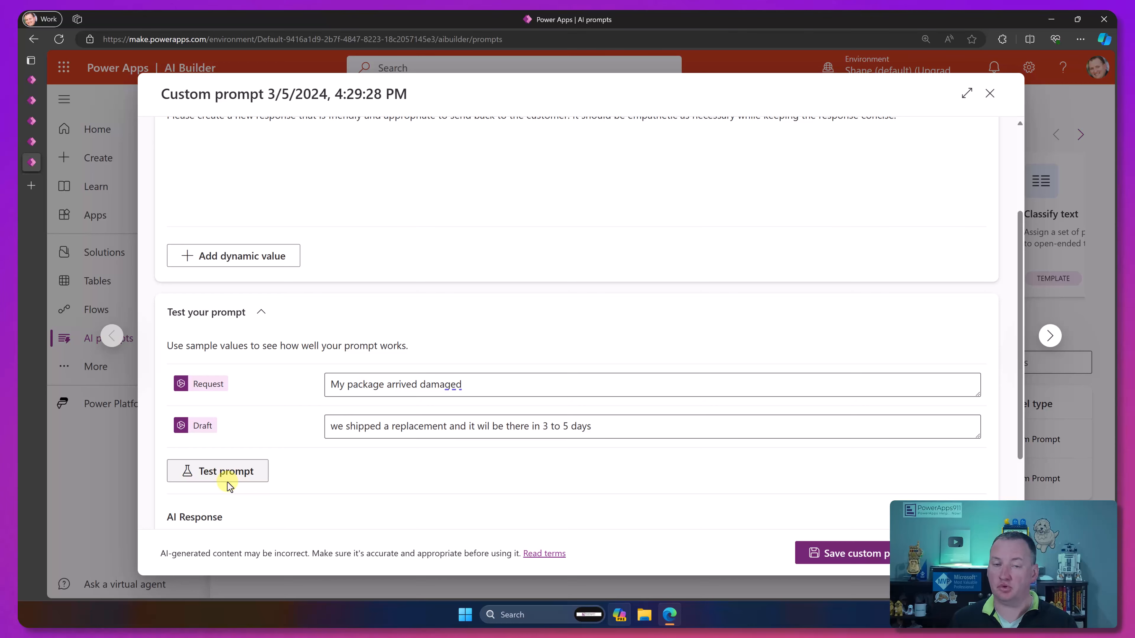
scroll(283, 404, "down", 2)
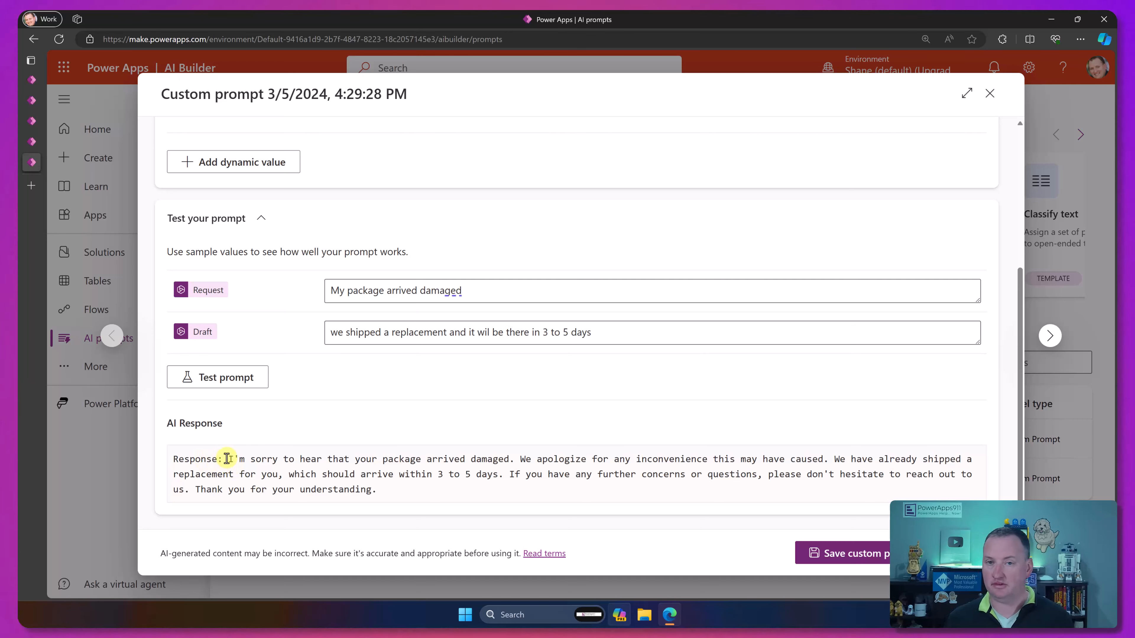
Step: Add "Please do not begin the response with Response: or any form of that. Just respond." to the prompt and test it again
scroll(304, 289, "up", 5)
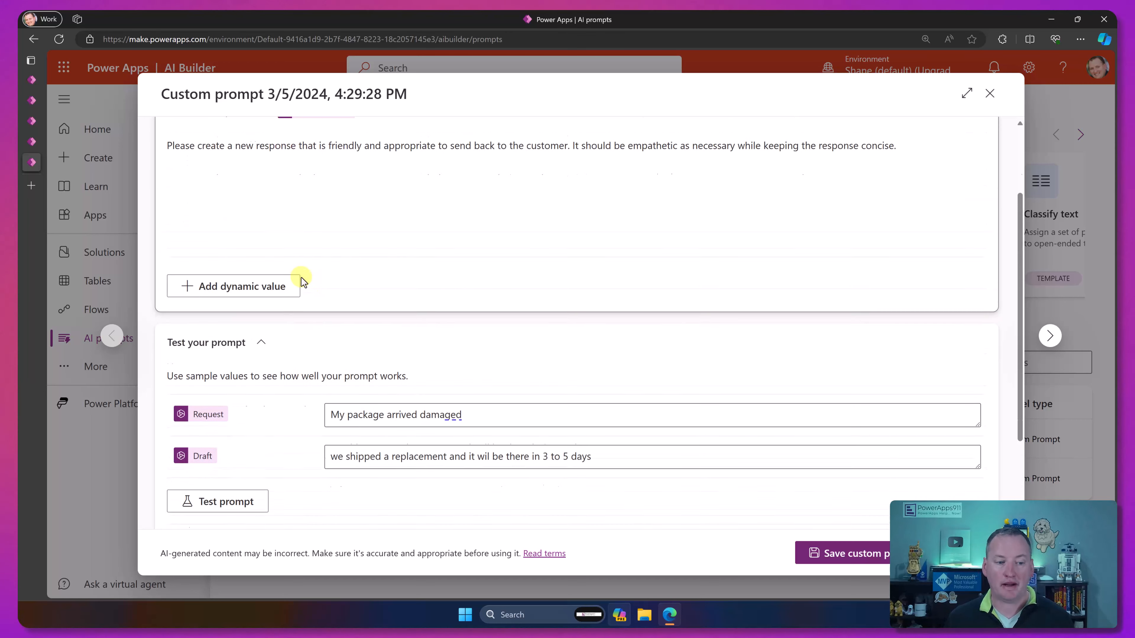
left_click(253, 282)
type("Please do not begin the response with Response: or any form of that. Just respond.")
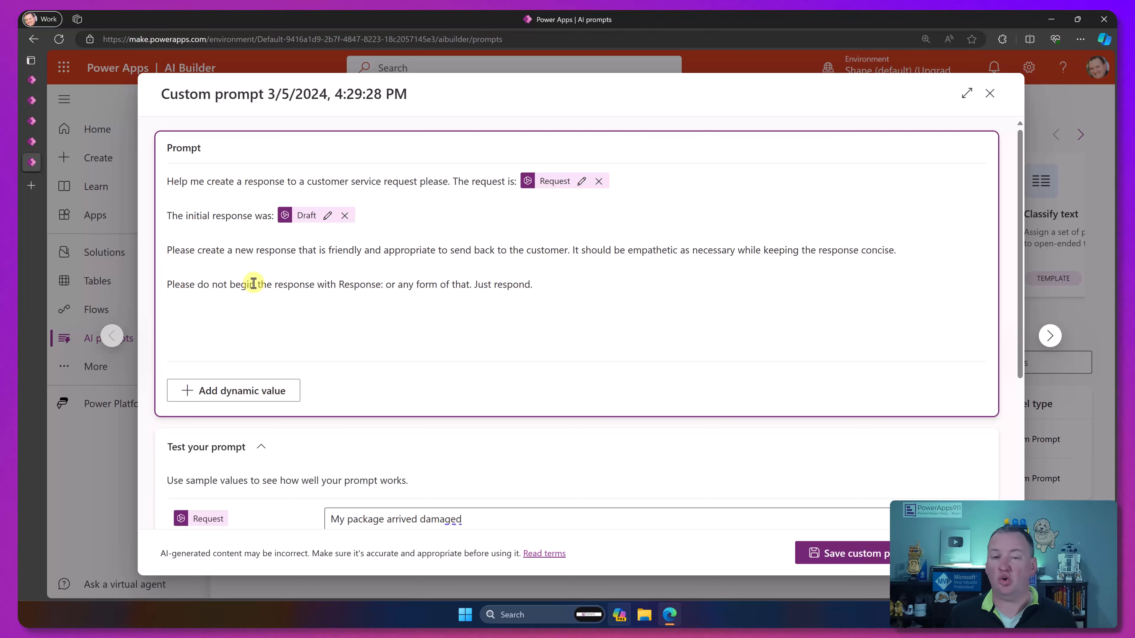
scroll(255, 366, "down", 3)
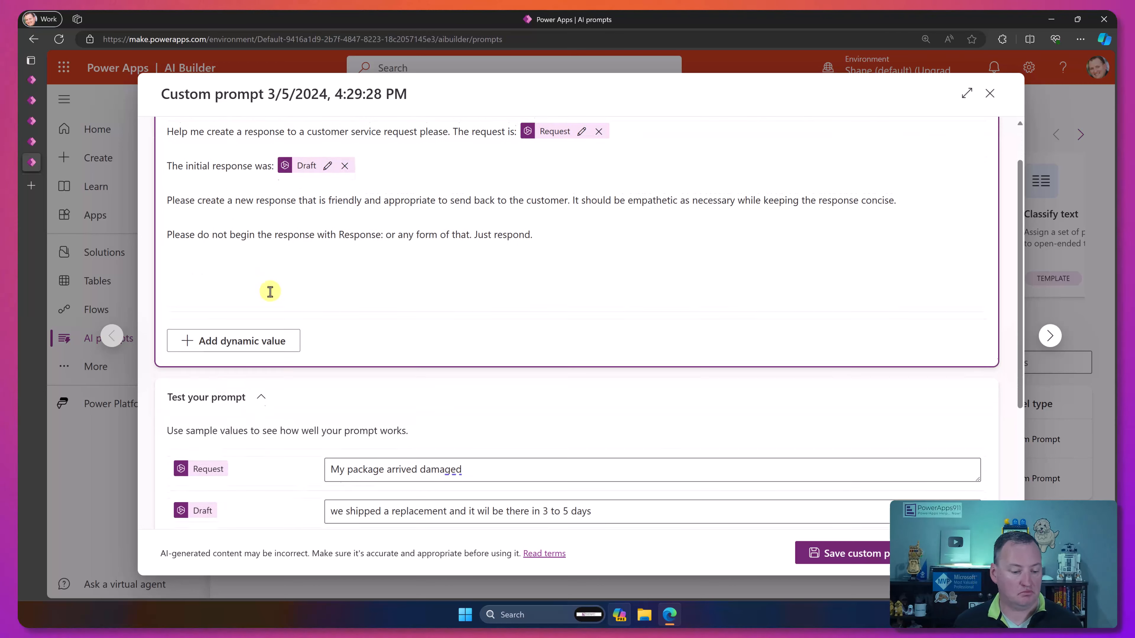
left_click(246, 482)
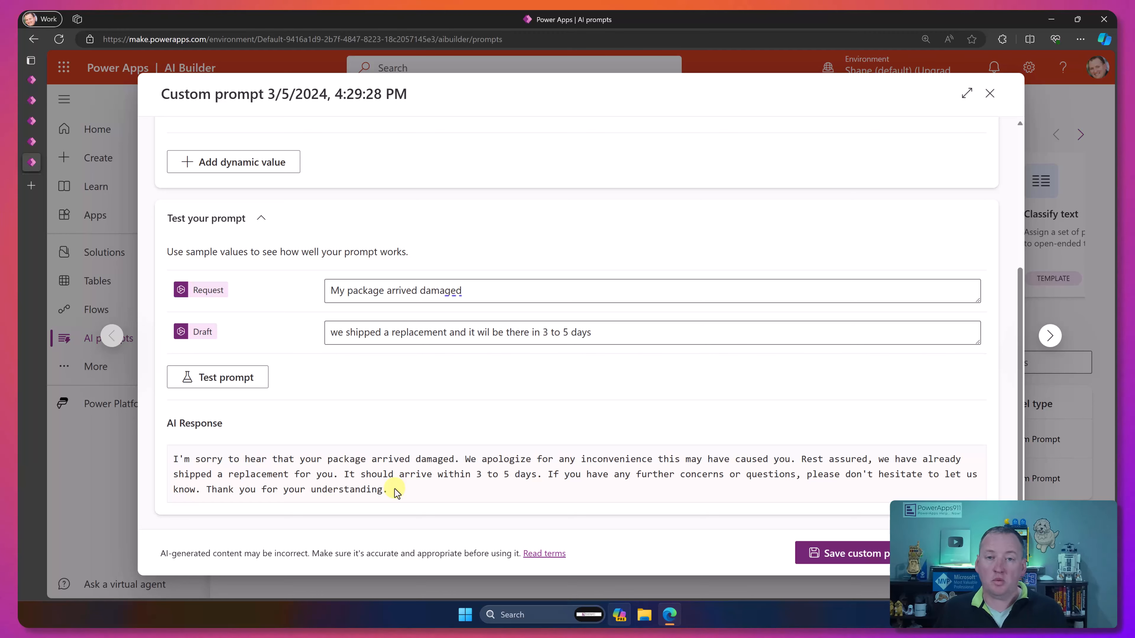
Step: Rename the prompt "Customer Service Prompt Video" and save it
scroll(376, 273, "up", 1)
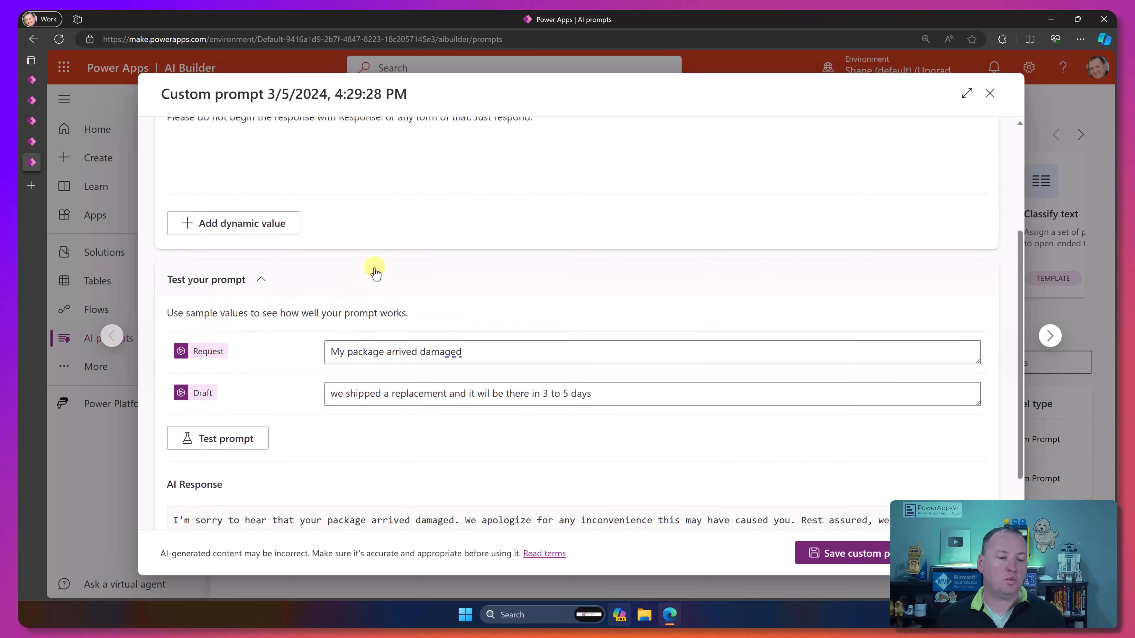
scroll(375, 273, "up", 2)
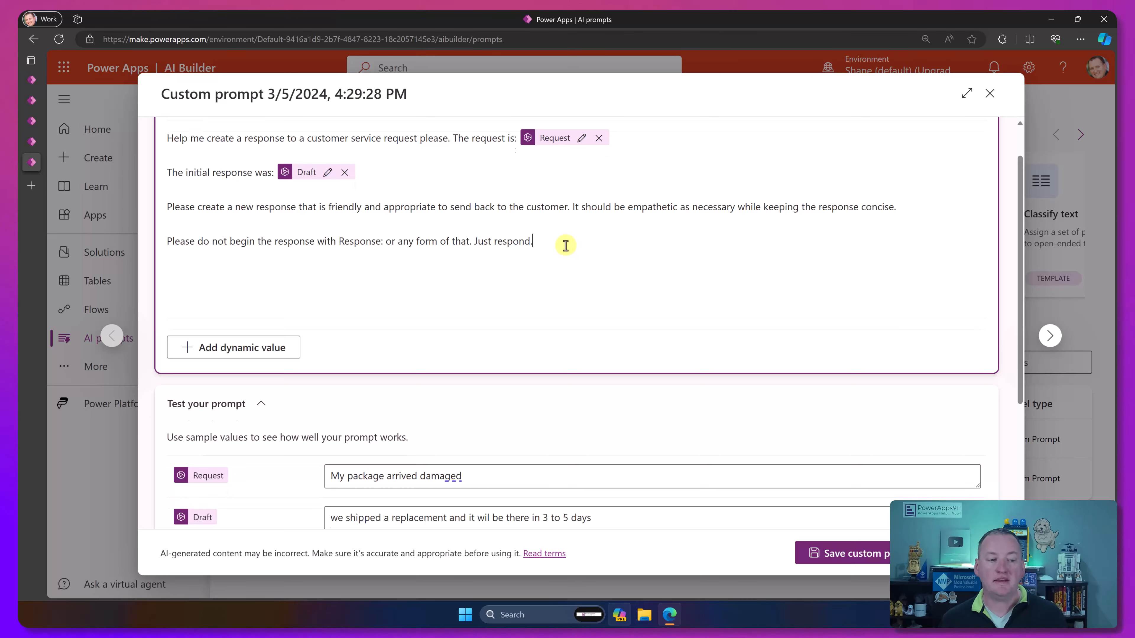
scroll(567, 251, "up", 1)
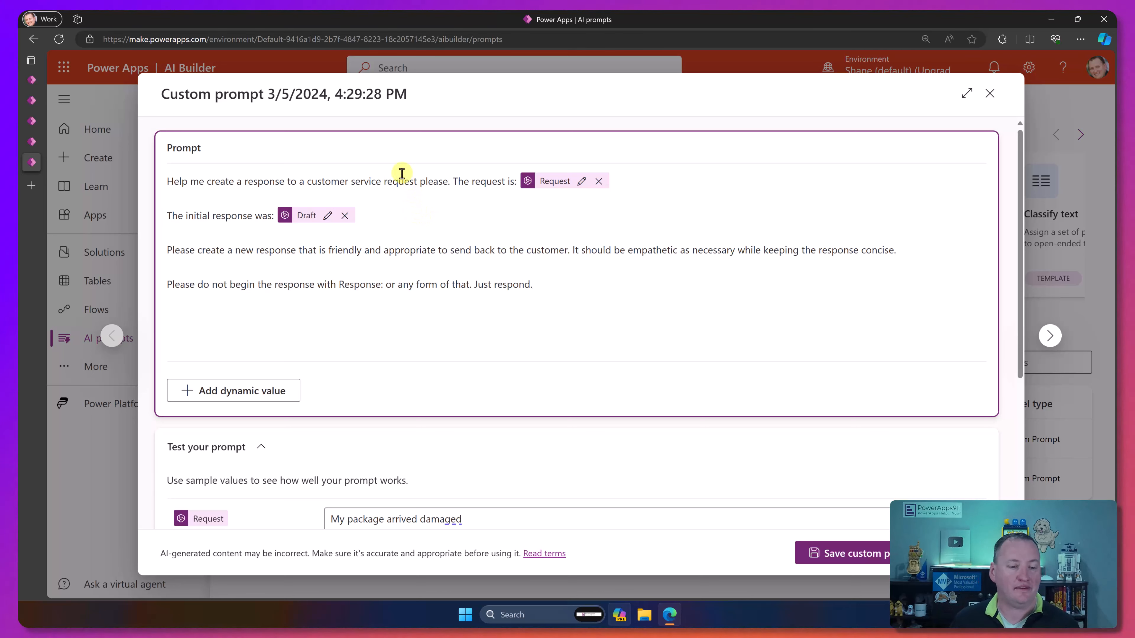
left_click_drag(405, 93, 111, 85)
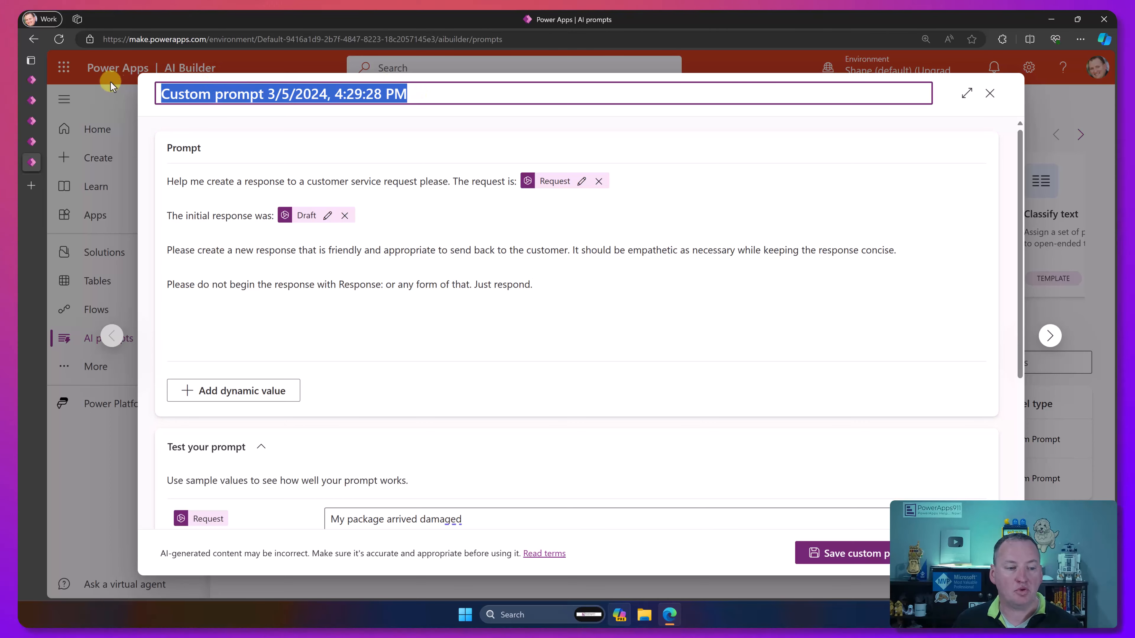
type("Customer Service Prompt Video")
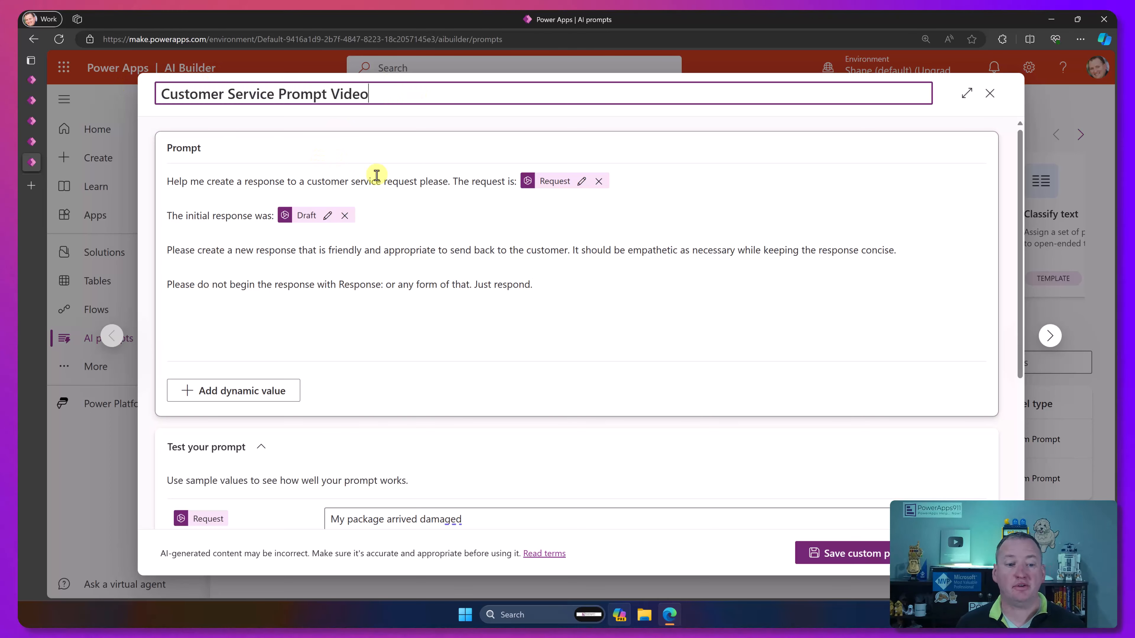
left_click(836, 542)
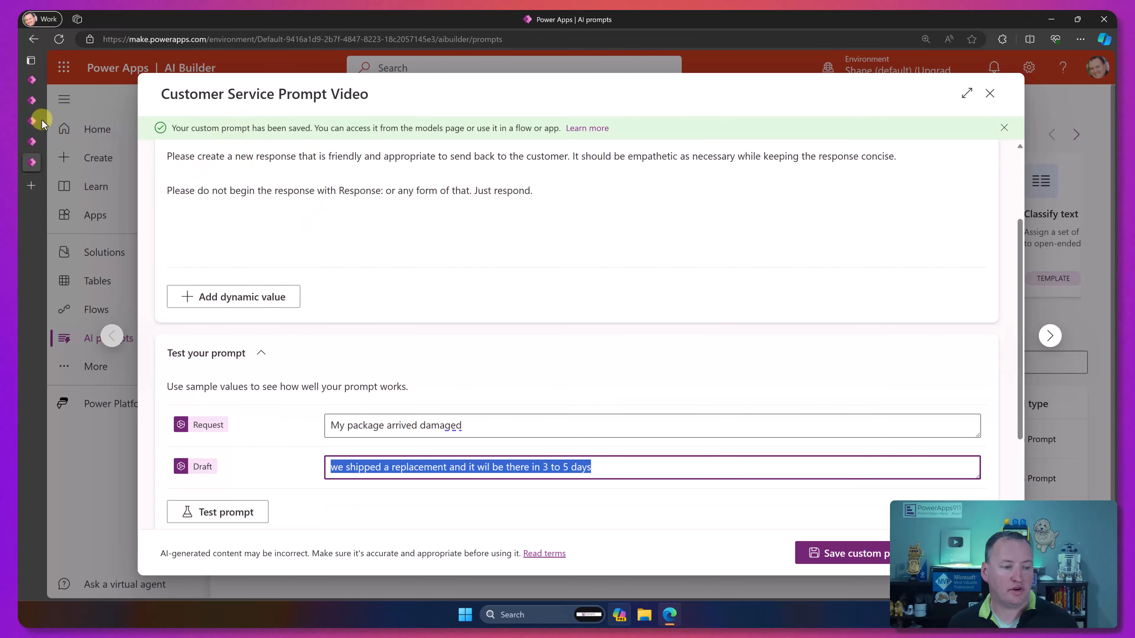
Step: Return to the Customer Service with AI app editor, exit the preview, and add the Customer Service Prompt Video custom prompt as a data source
left_click(32, 120)
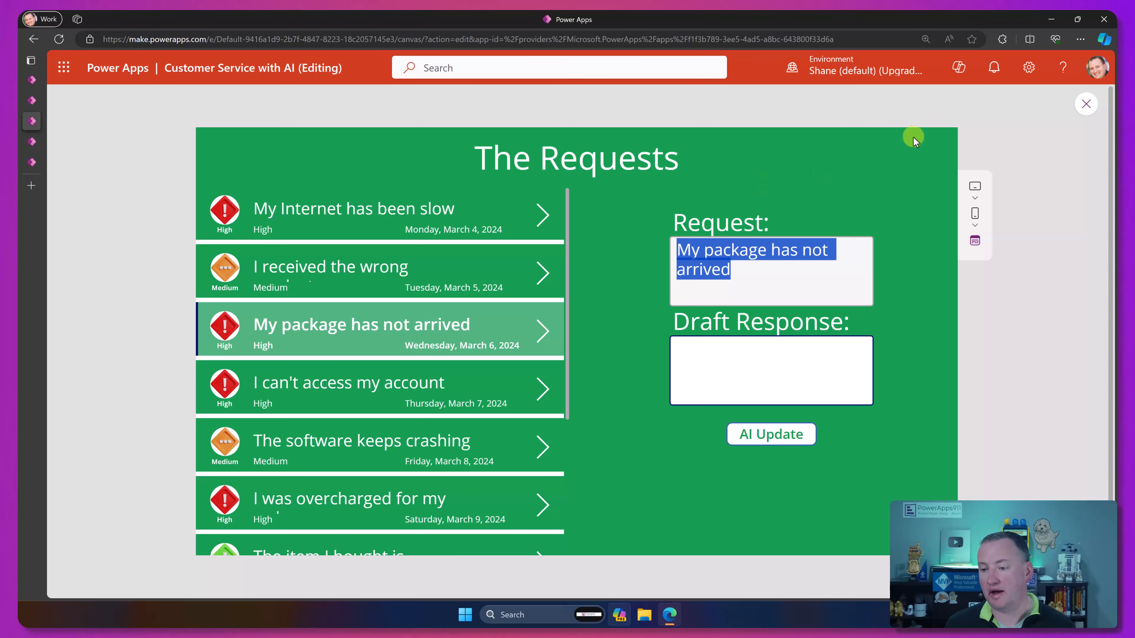
left_click(1086, 104)
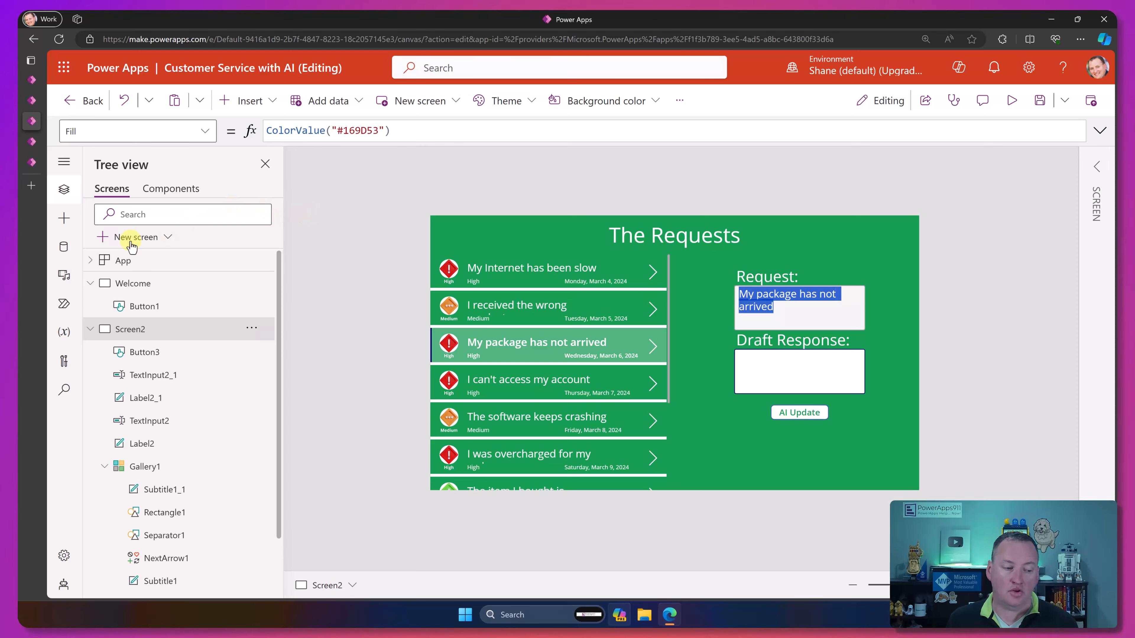
left_click(64, 247)
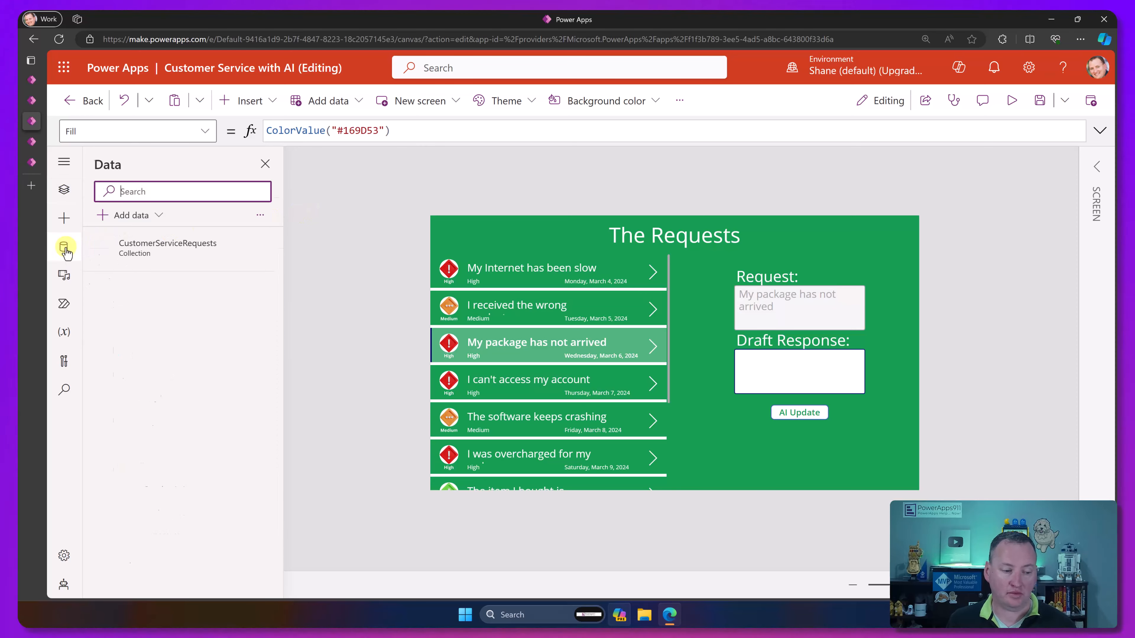
left_click(156, 221)
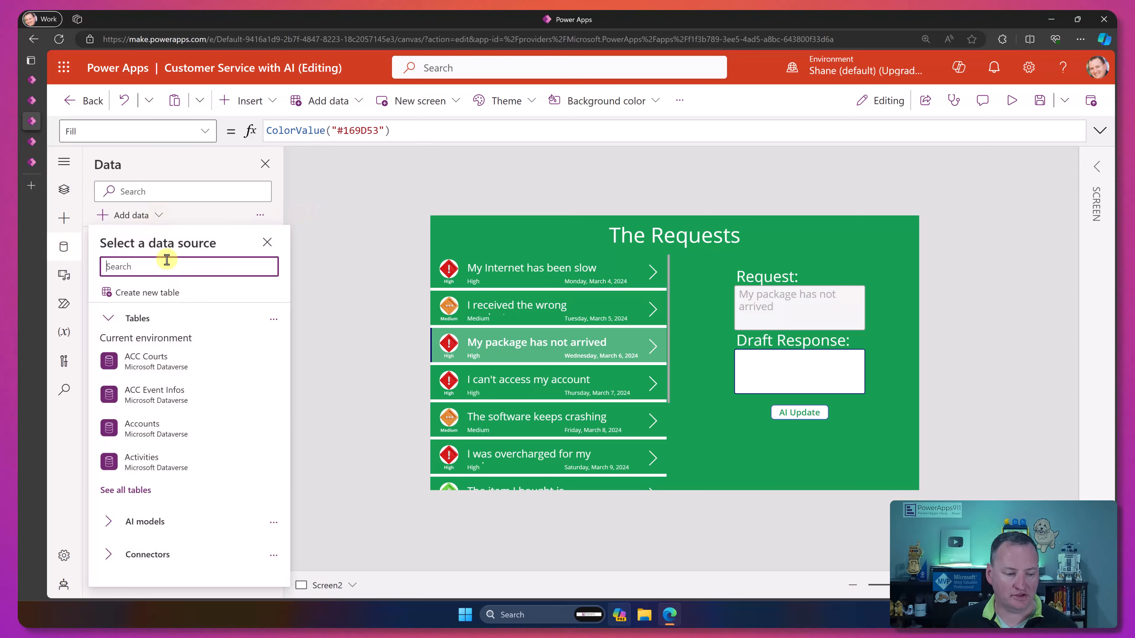
type("customer")
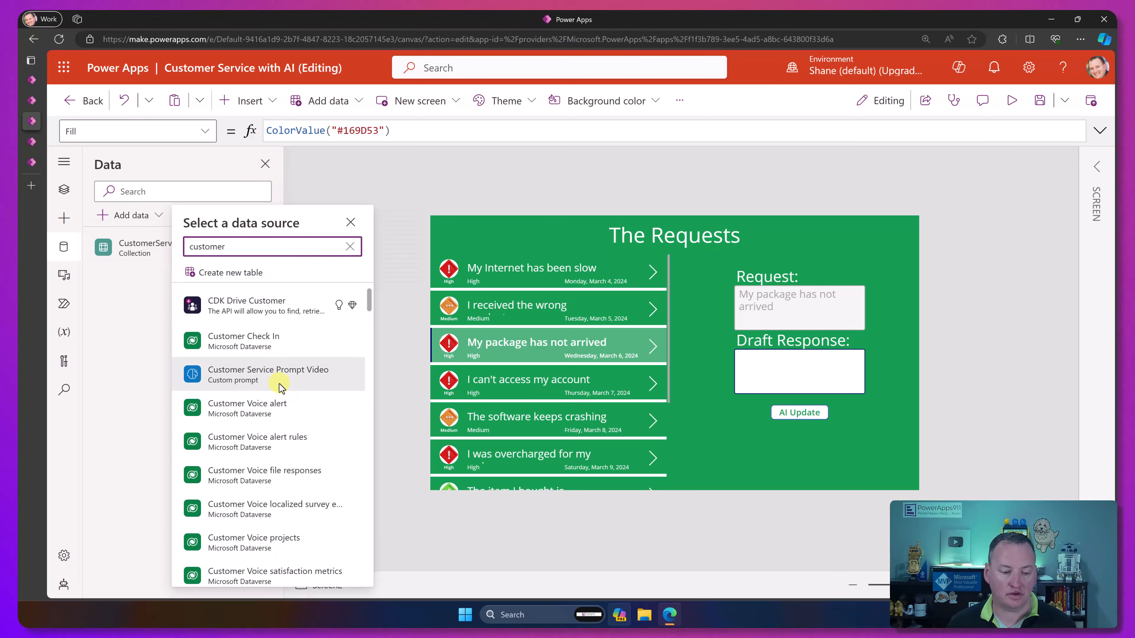
mouse_move(279, 384)
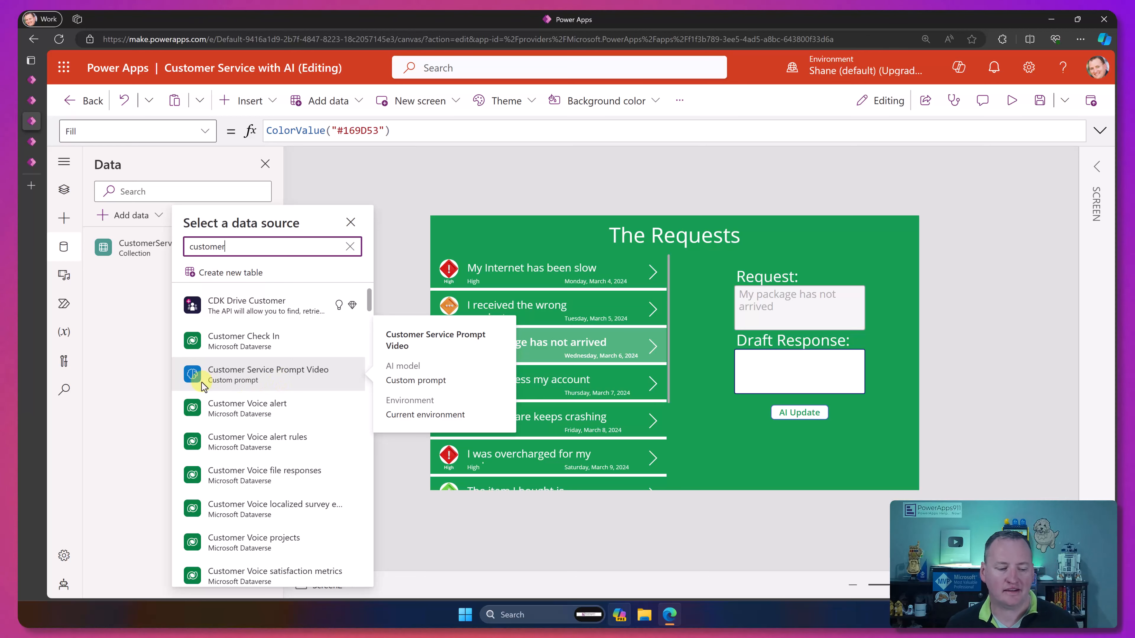
left_click(233, 376)
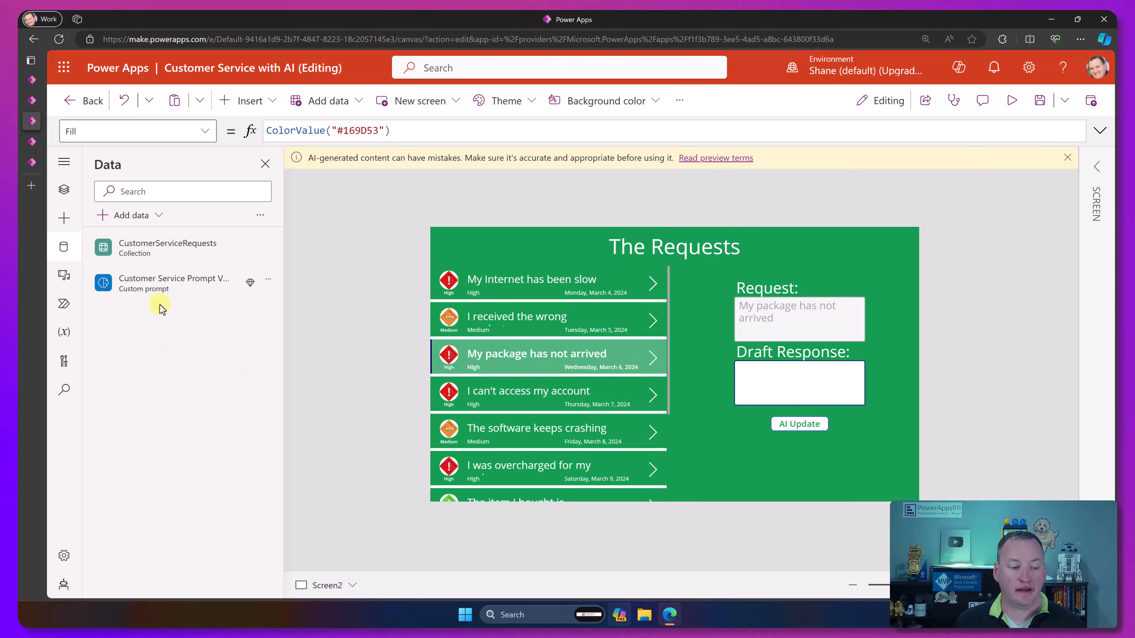
Step: Replace the AI Update button's OnSelect formula with the start of an UpdateContext record for varResponse: "UpdateContext({varResponse: "
left_click(64, 188)
left_click(796, 425)
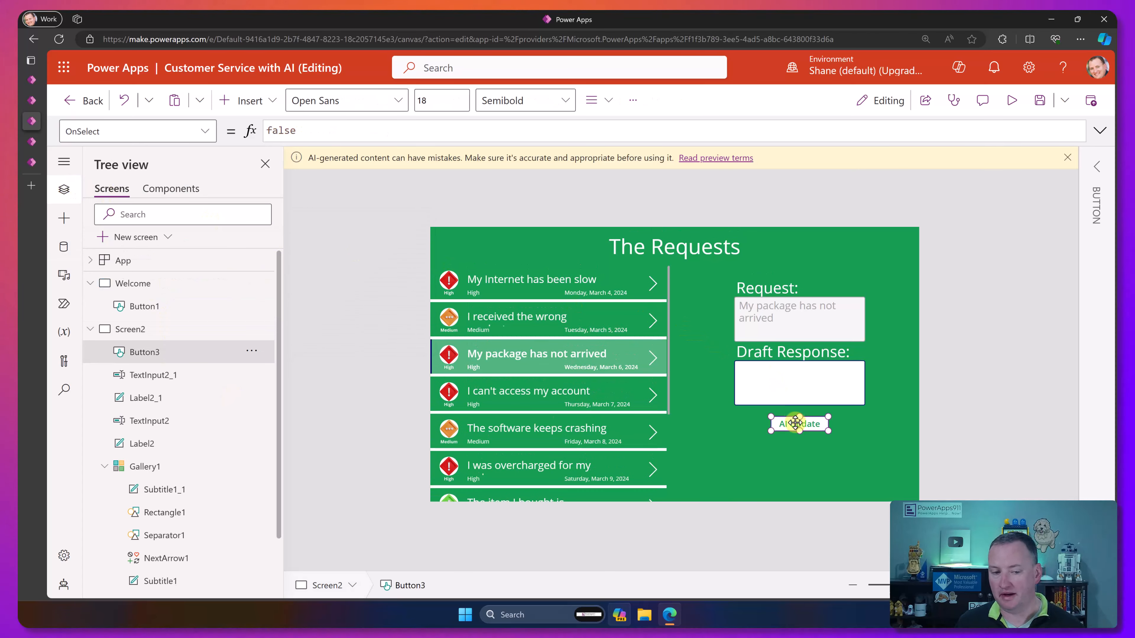
left_click_drag(320, 132, 243, 128)
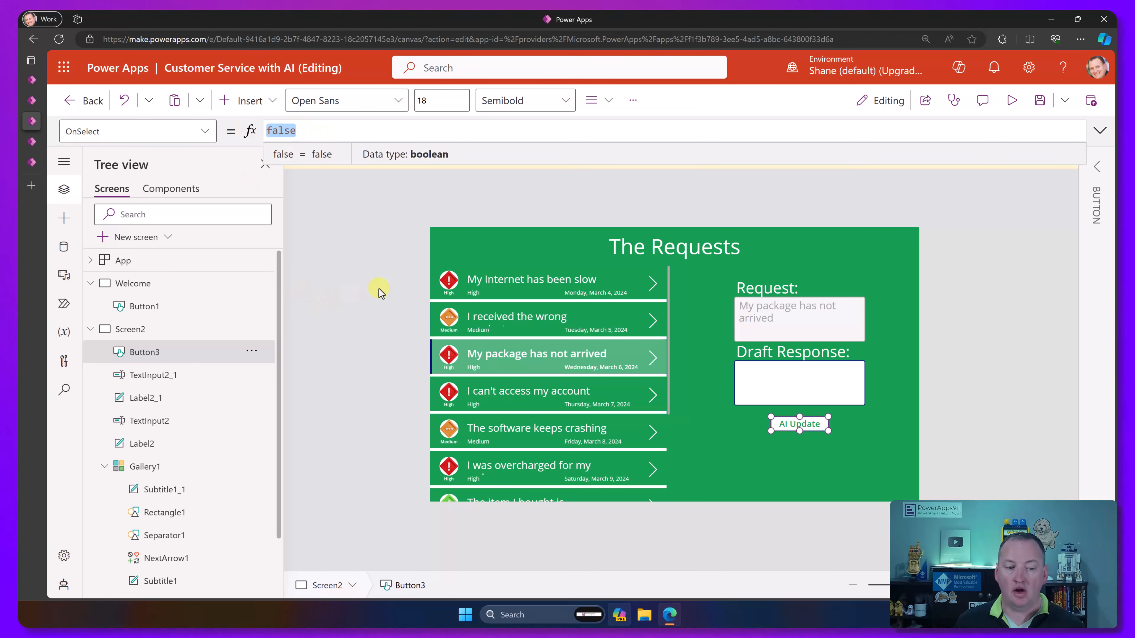
type("upd")
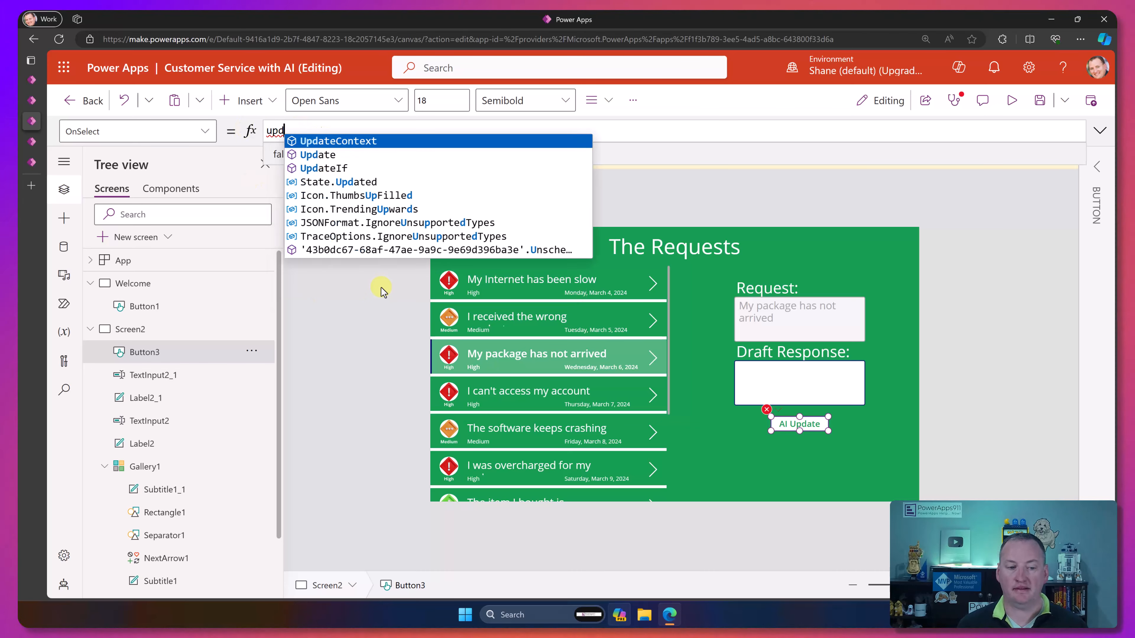
key("Tab")
type("({v")
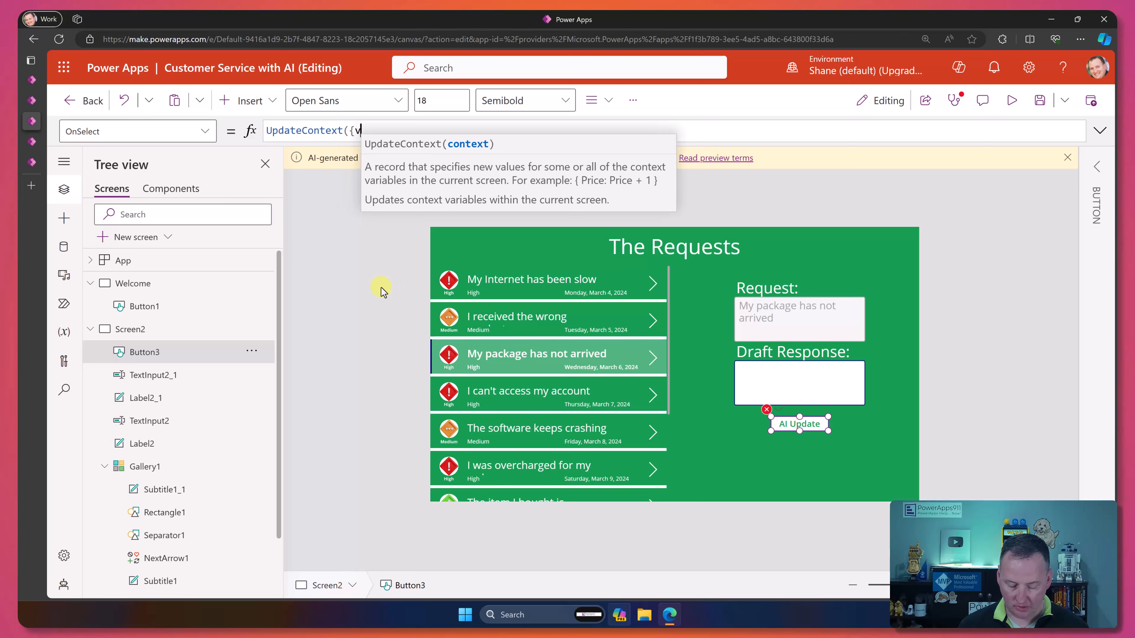
type("arResponse: ")
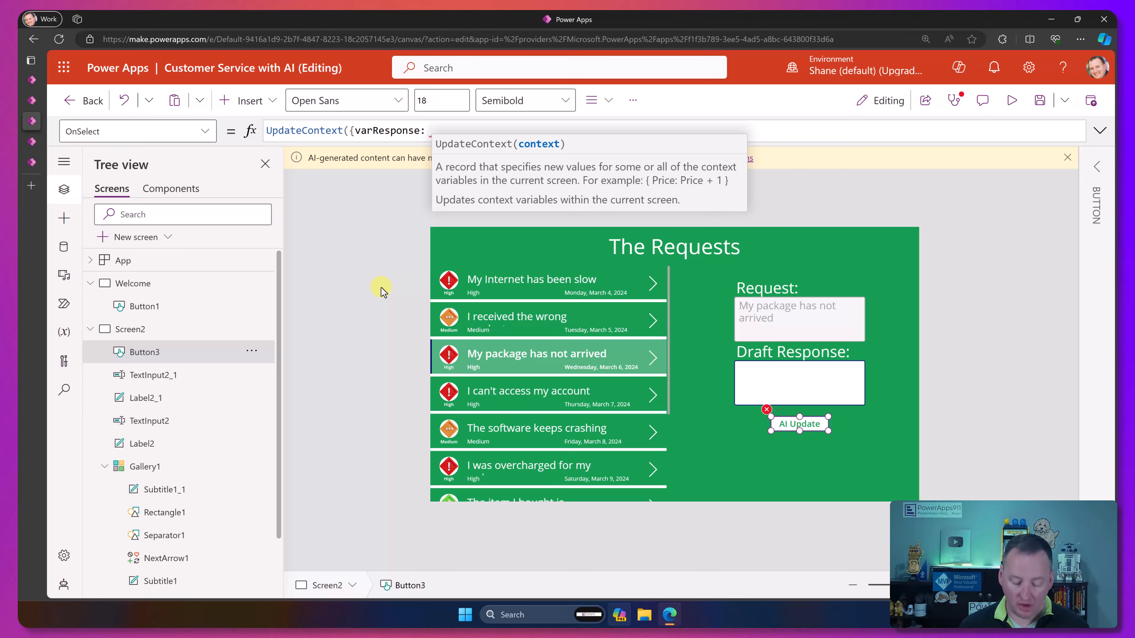
type("custo")
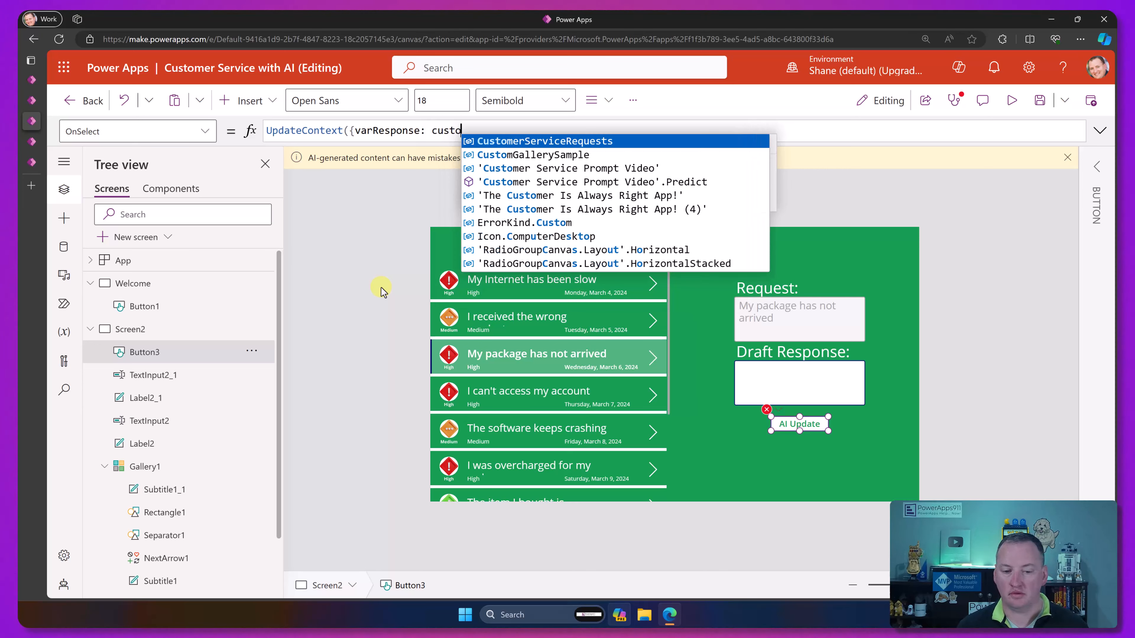
Step: Continue the OnSelect formula by assigning varResponse a call to 'Customer Service Prompt Video'.Predict( with its opening parenthesis
key("Down")
key("Down")
key("Down")
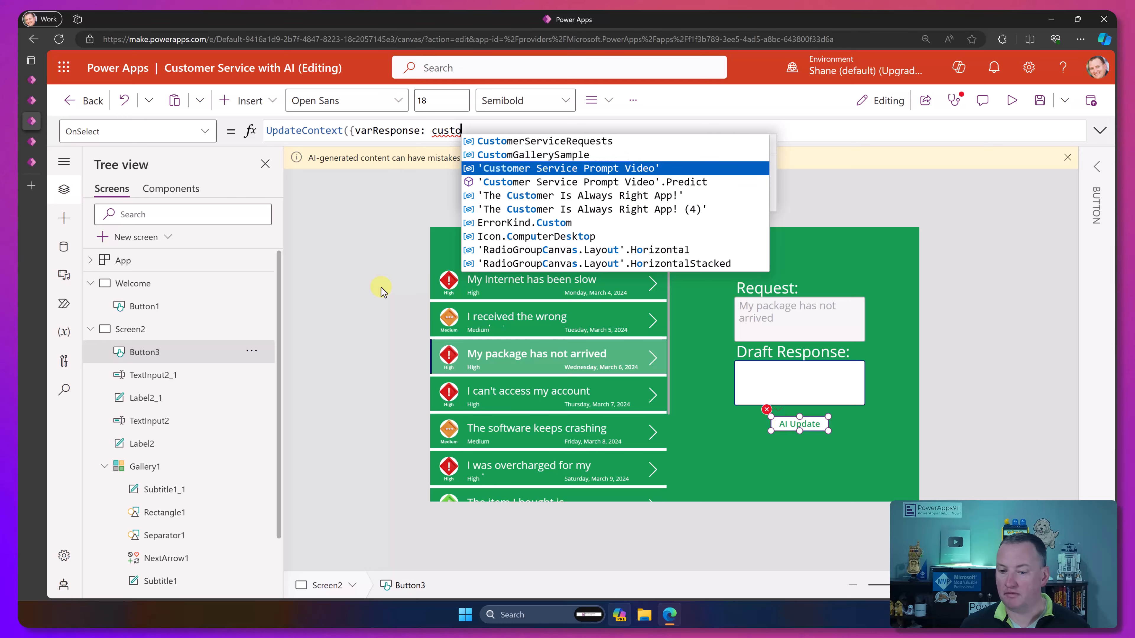
key("Up")
key("Tab")
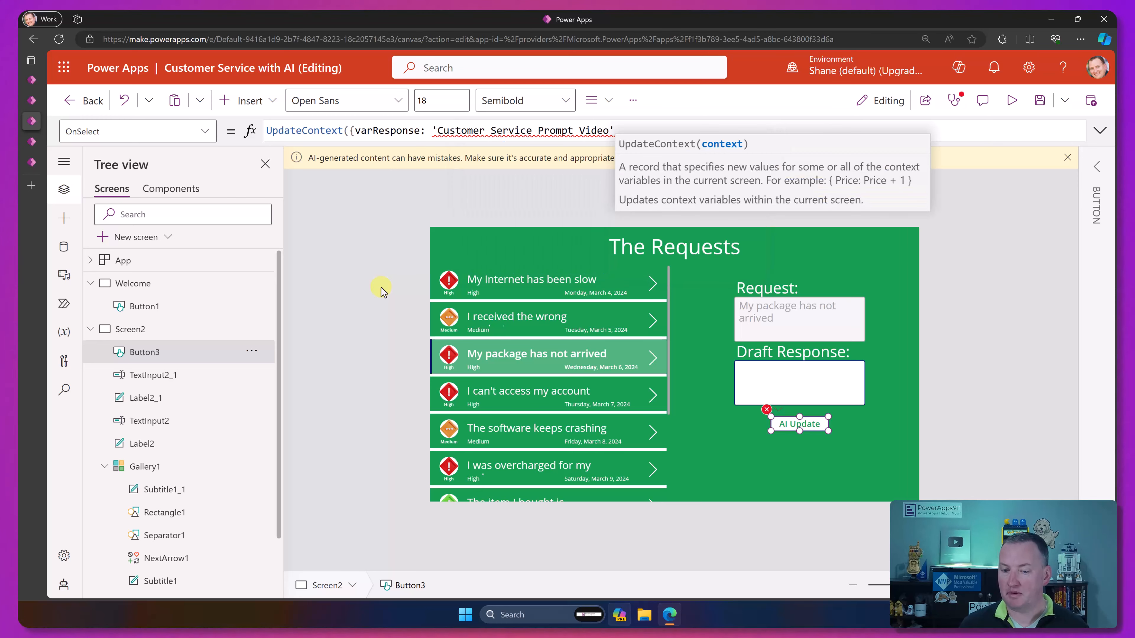
type(".")
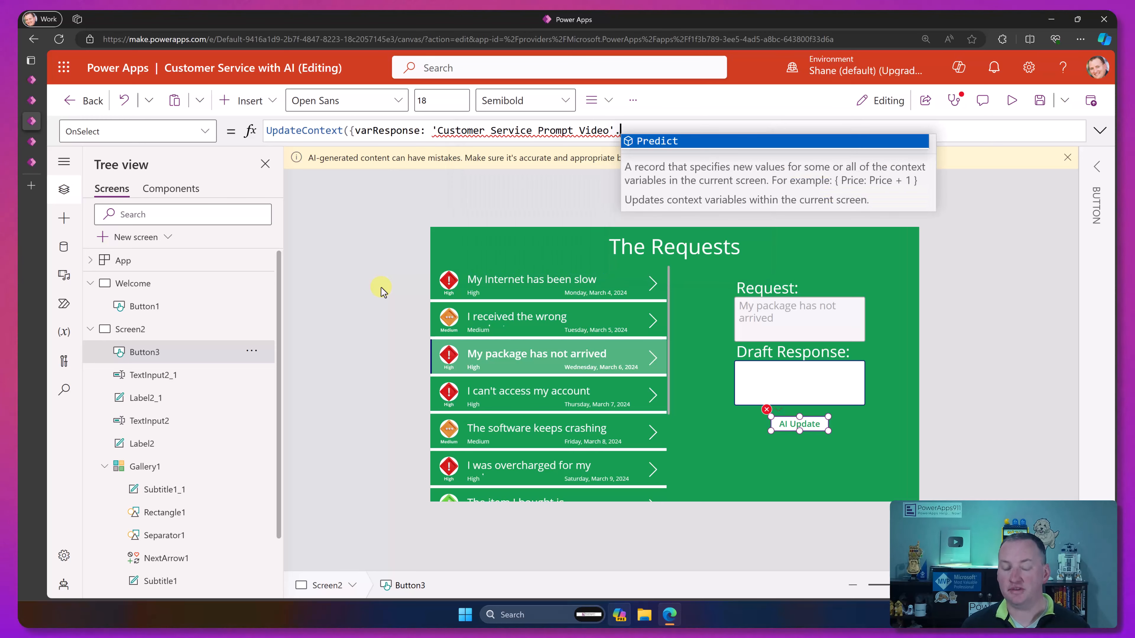
key("Tab")
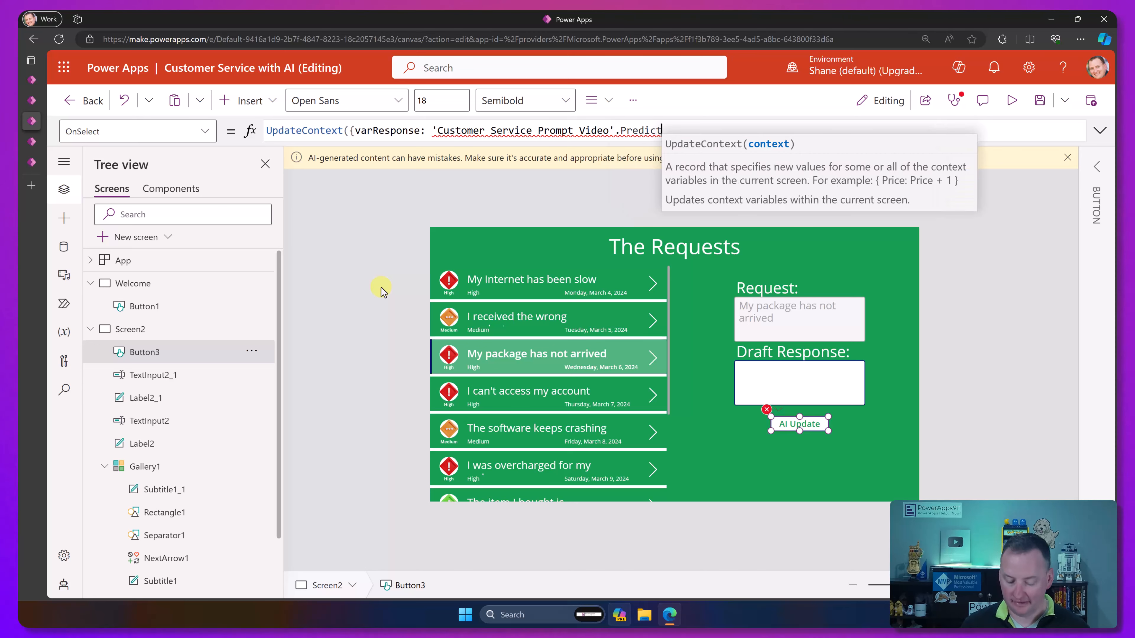
type("(")
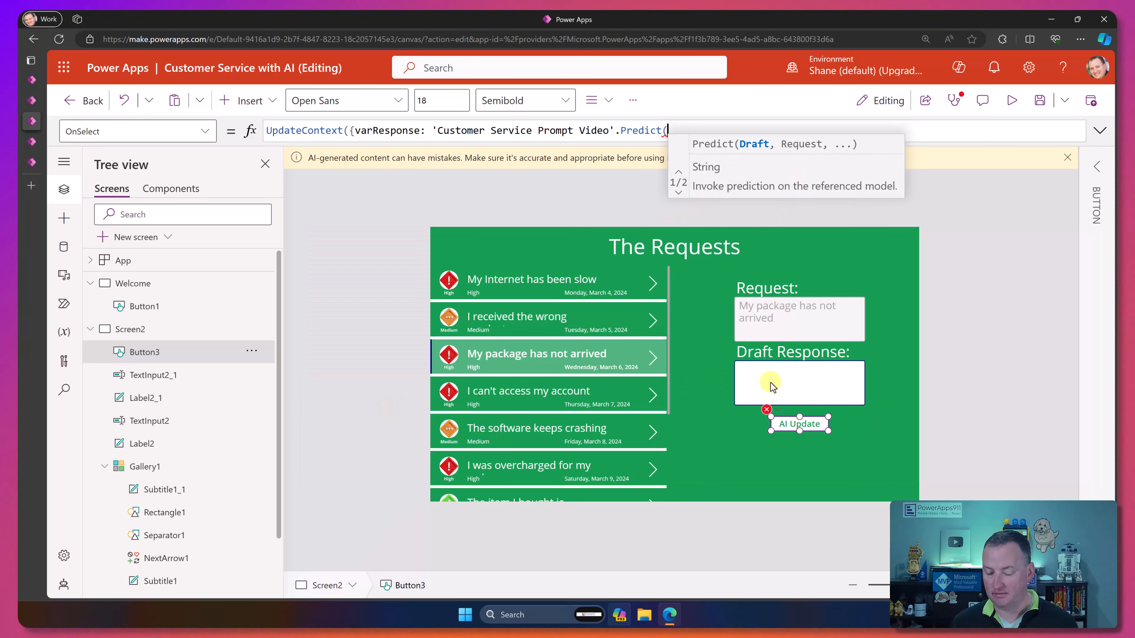
Step: Rename the Draft Response text input to inpDraft
left_click(773, 387)
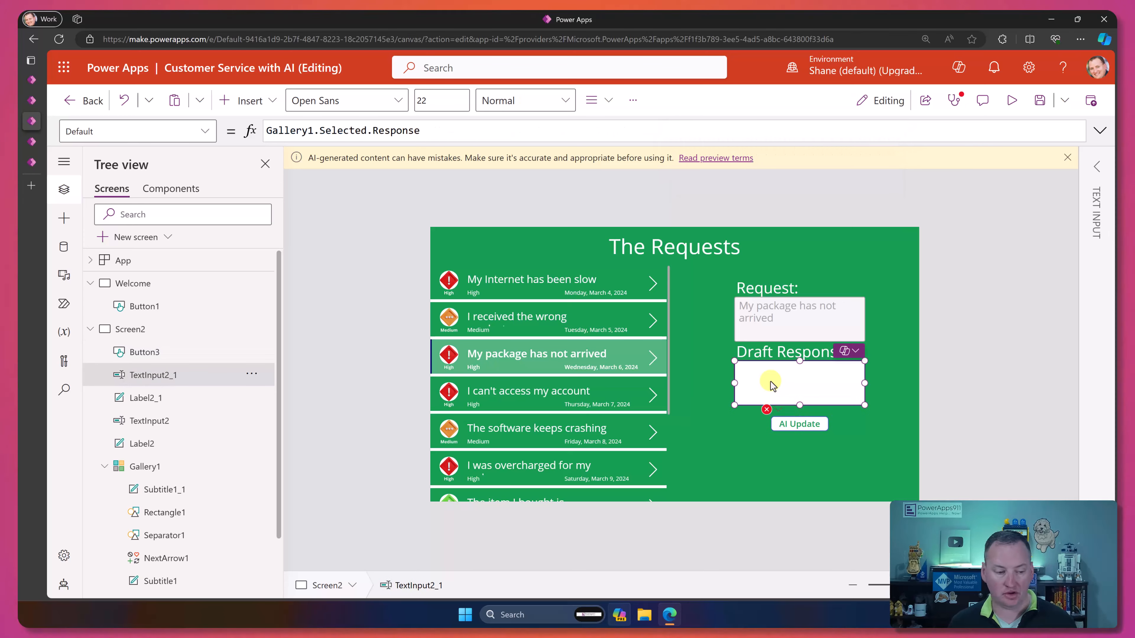
double_click(164, 377)
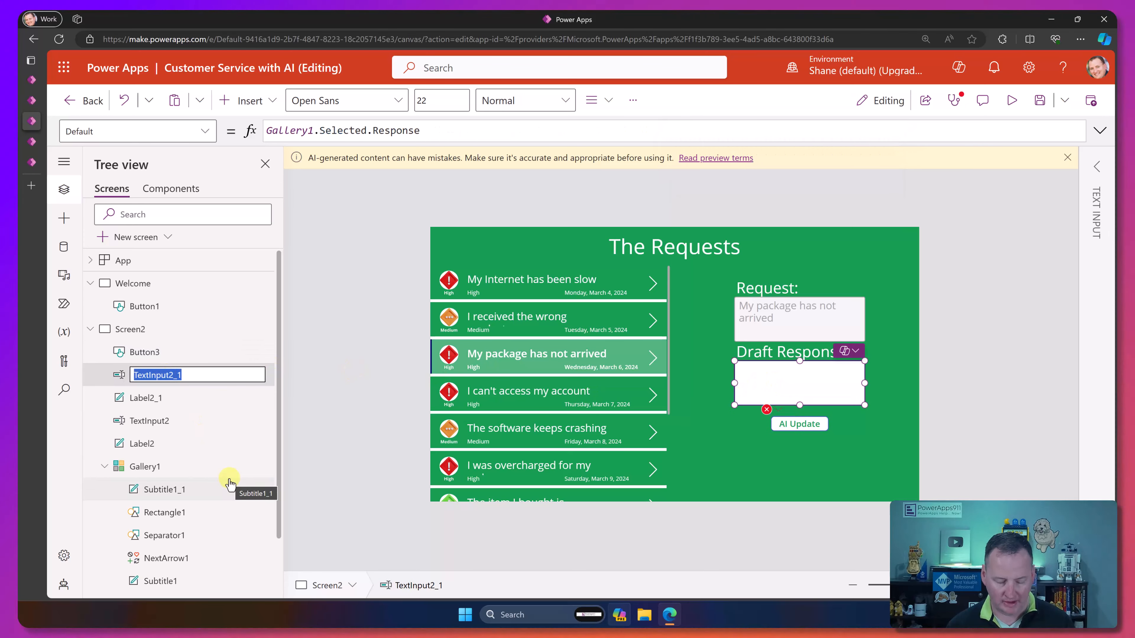
type("inpDraft")
key("Return")
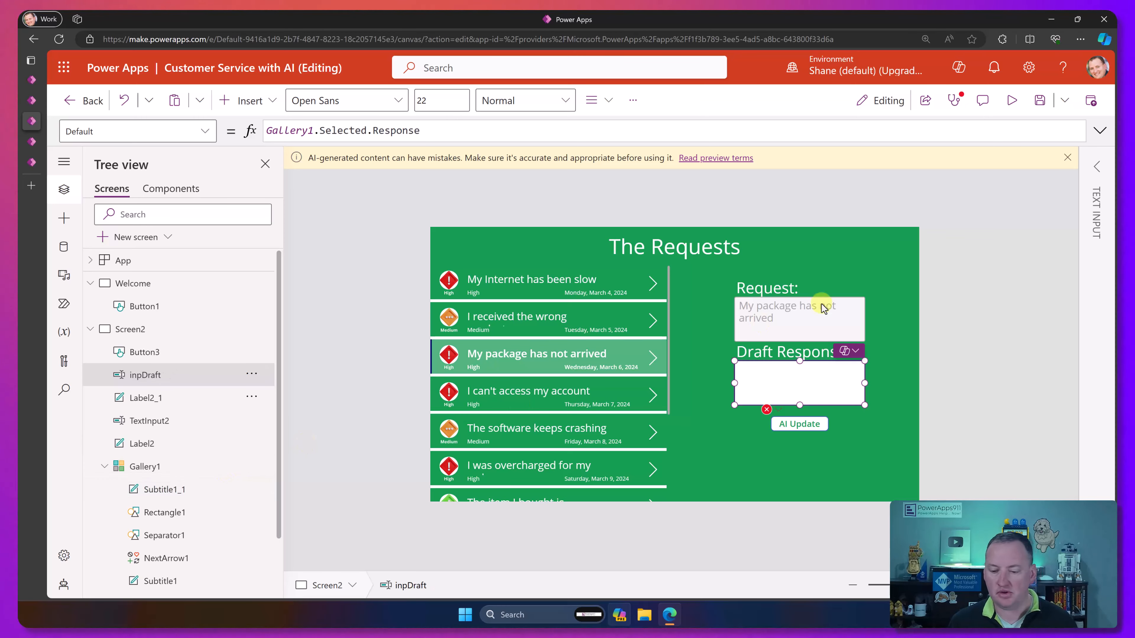
Step: Rename the Request text input to inpReq
left_click(152, 423)
double_click(151, 425)
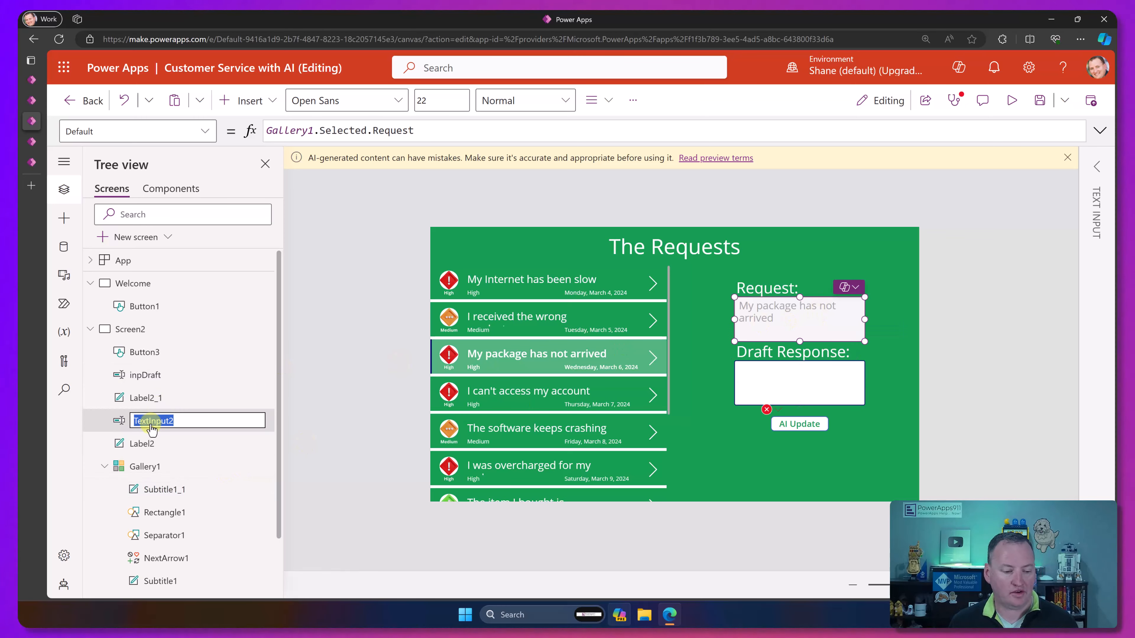
type("inp")
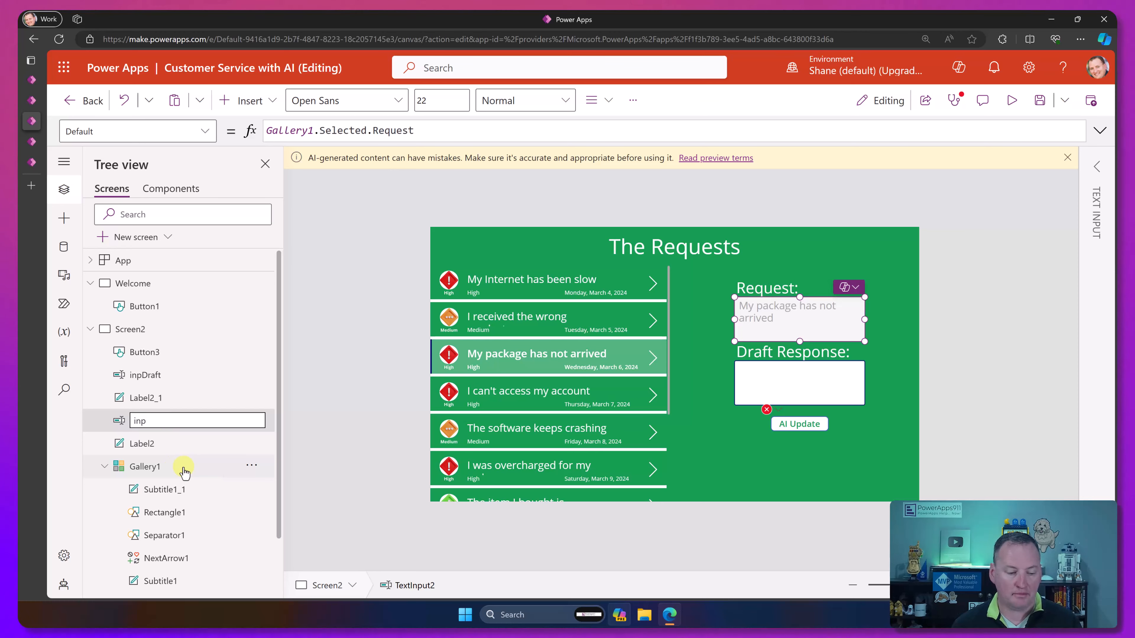
type("Req")
key("Return")
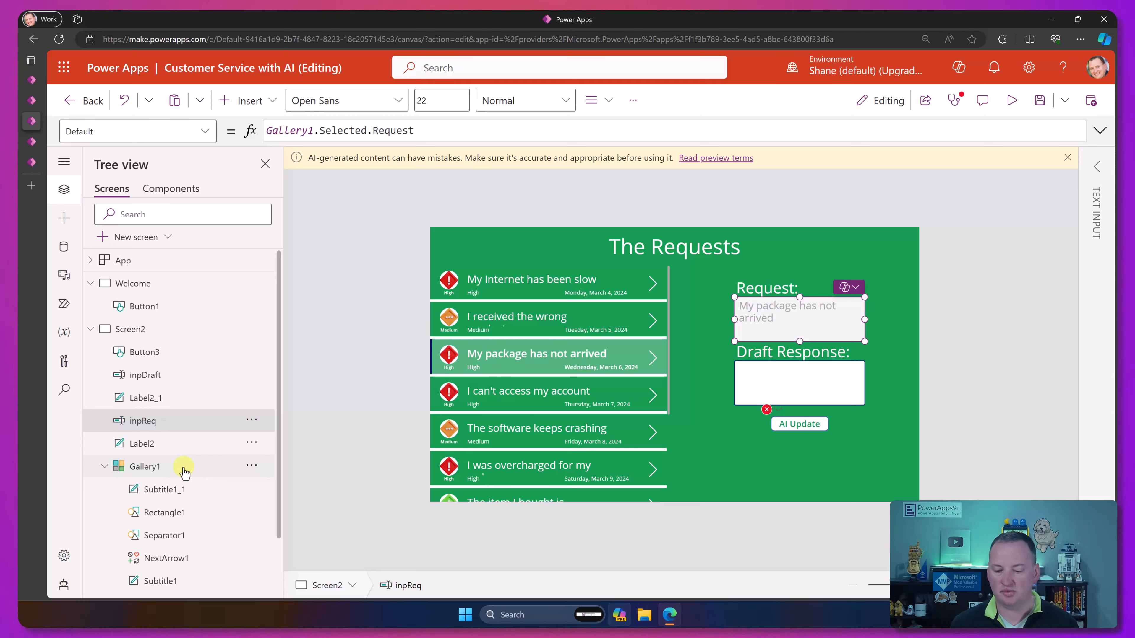
Step: In the AI Update button's OnSelect formula, pass inpDraft.Text and inpReq.Text as the Predict call's Draft and Request arguments
left_click(802, 423)
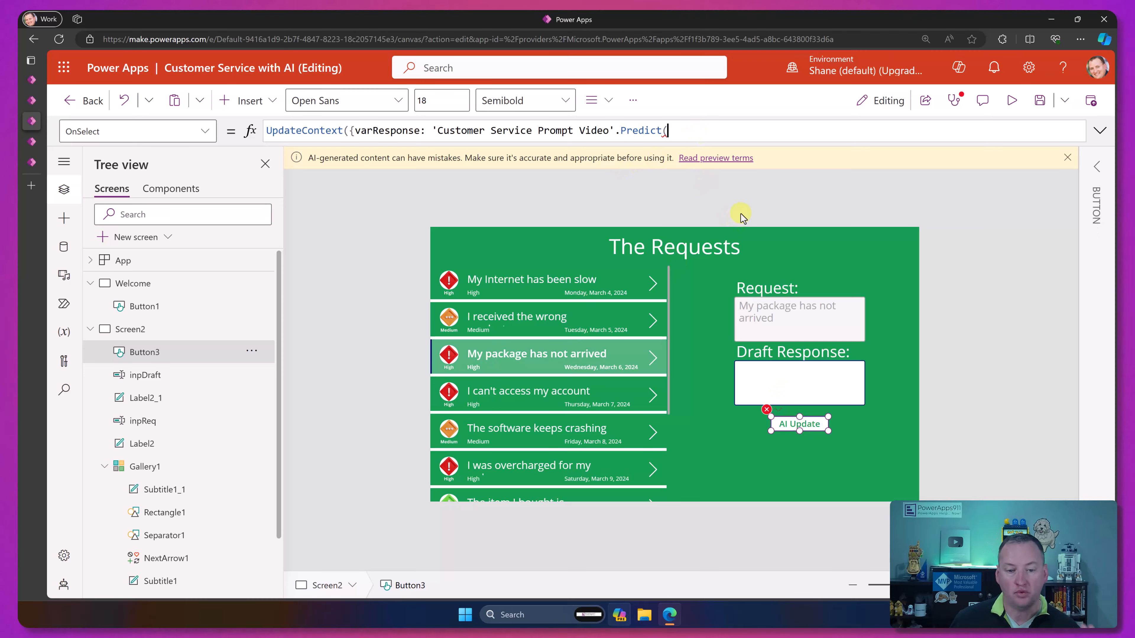
type("in")
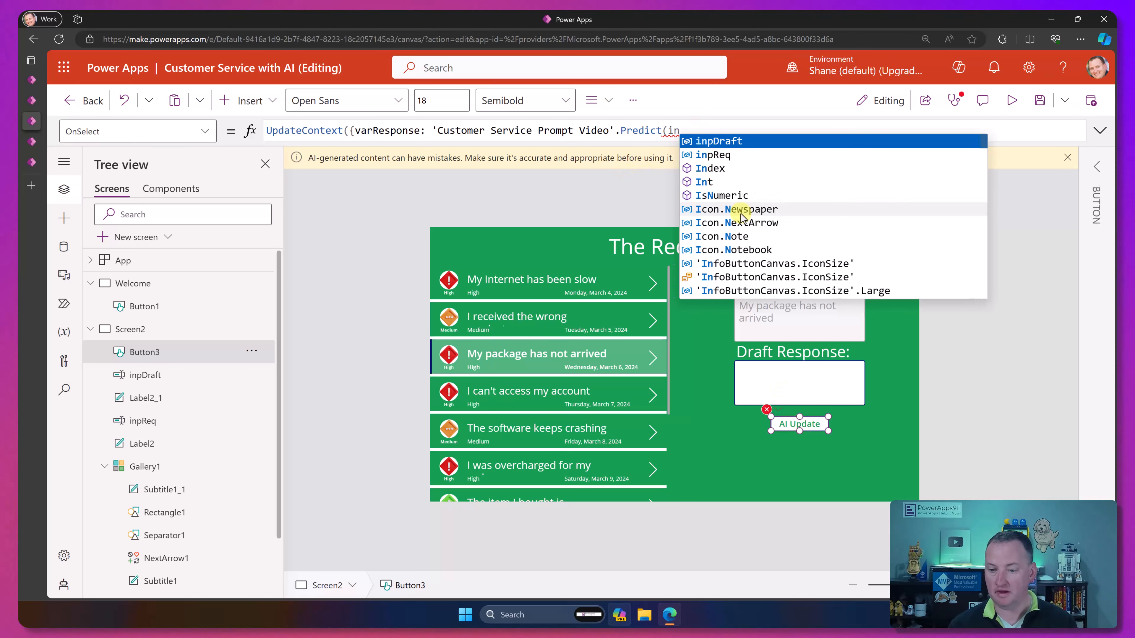
type("pDraft.Text, ")
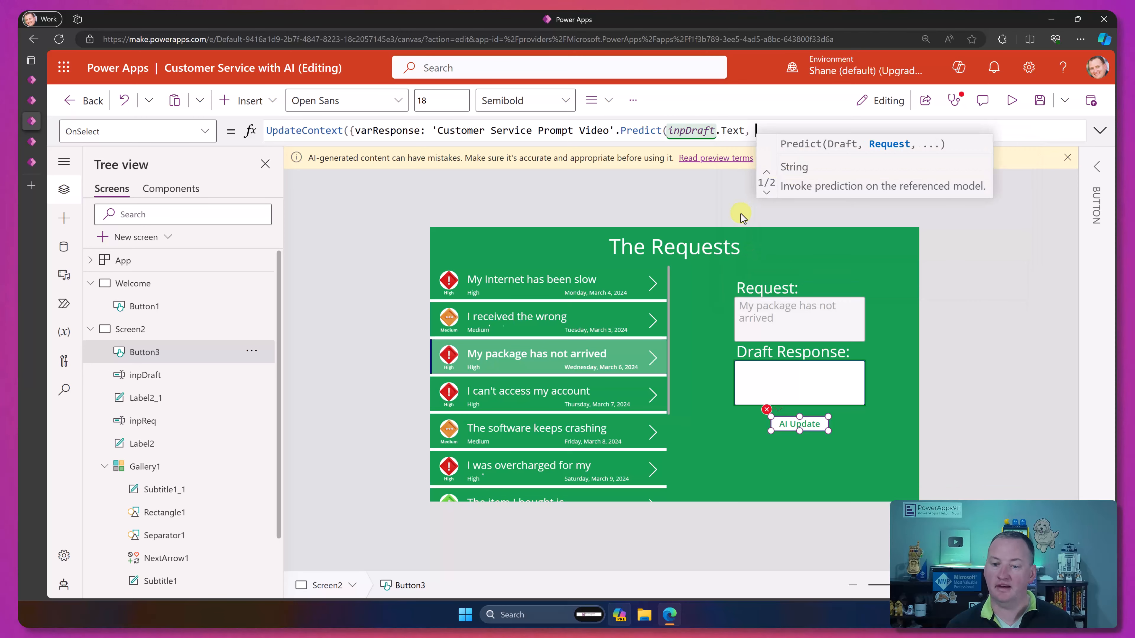
type("i")
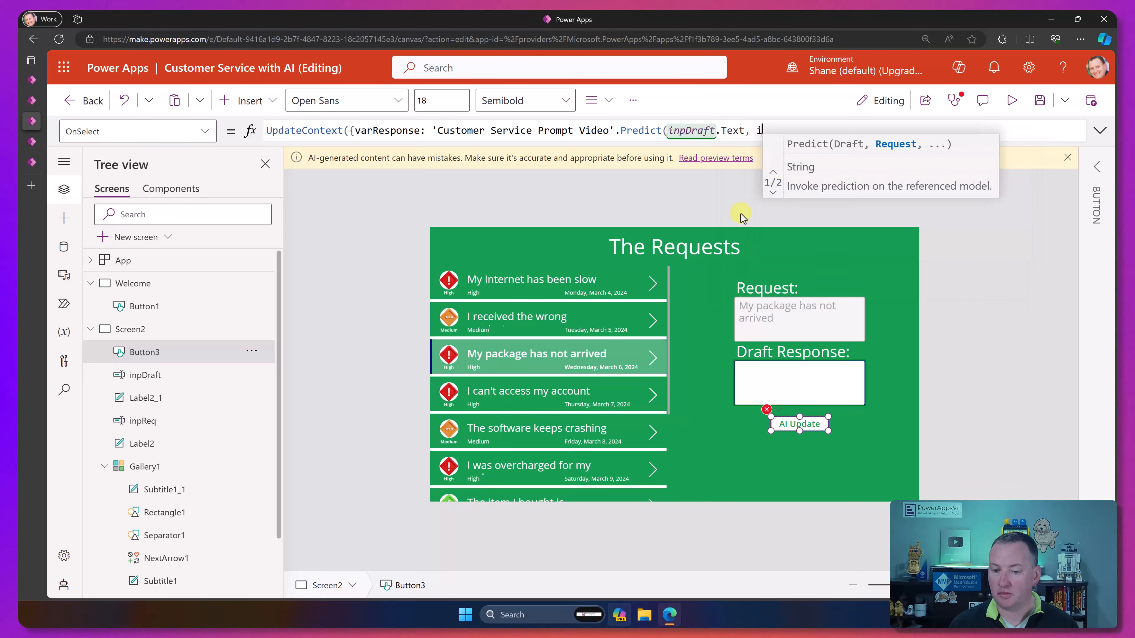
type("np")
key("Down")
key("Tab")
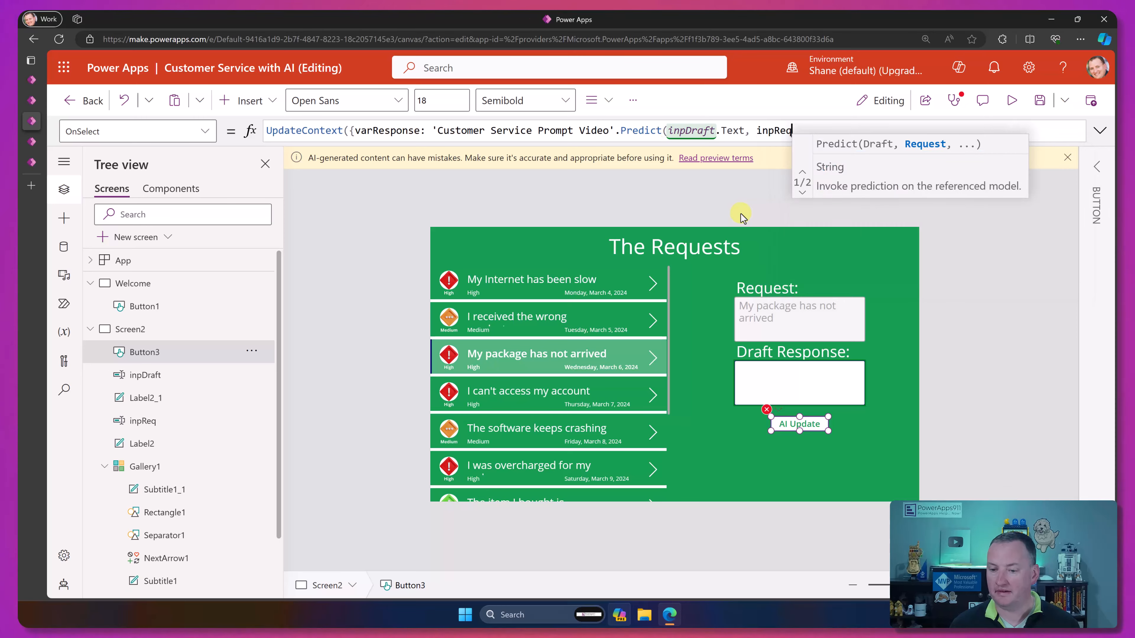
type(".Text")
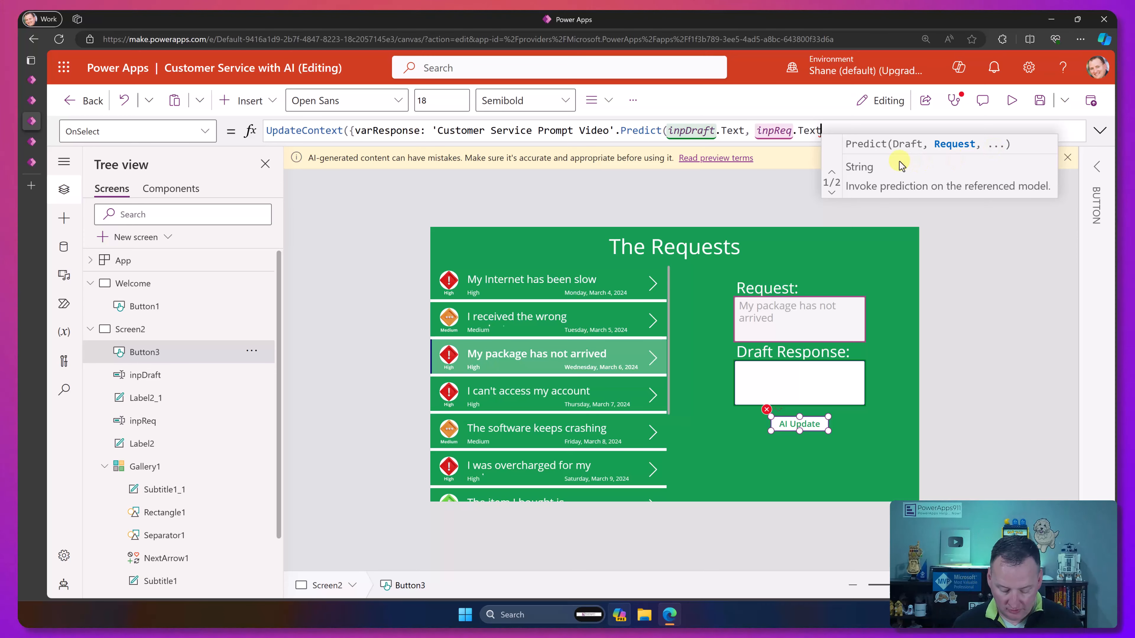
Step: Finish the AI Update button's OnSelect formula by closing the Predict call, appending .Text to return its text, and closing the UpdateContext record and call
type(",")
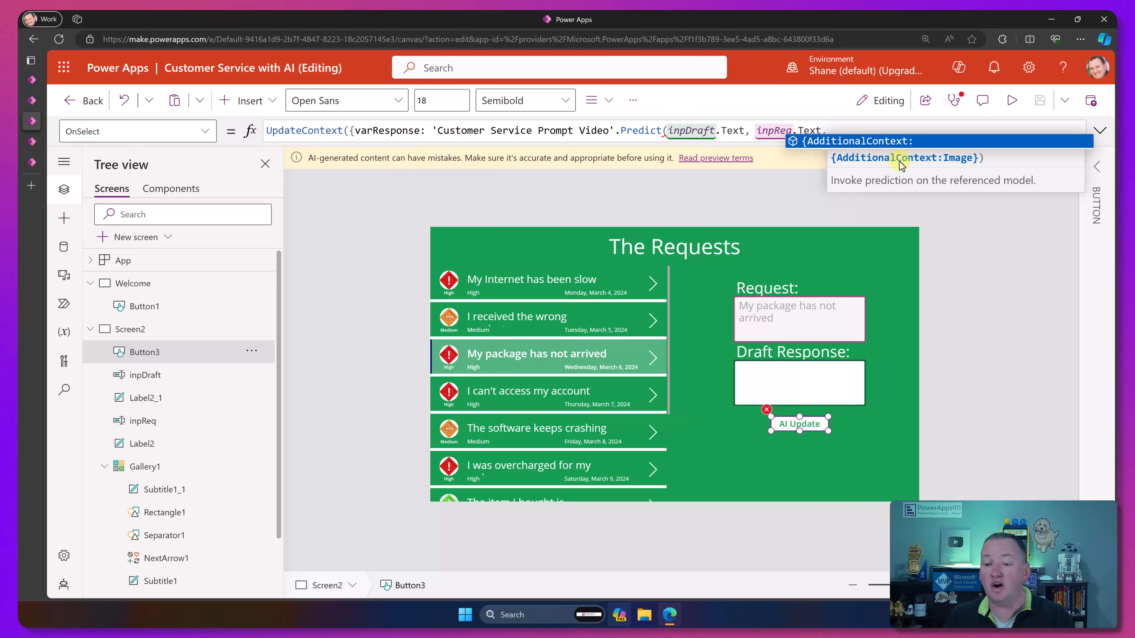
key("BackSpace")
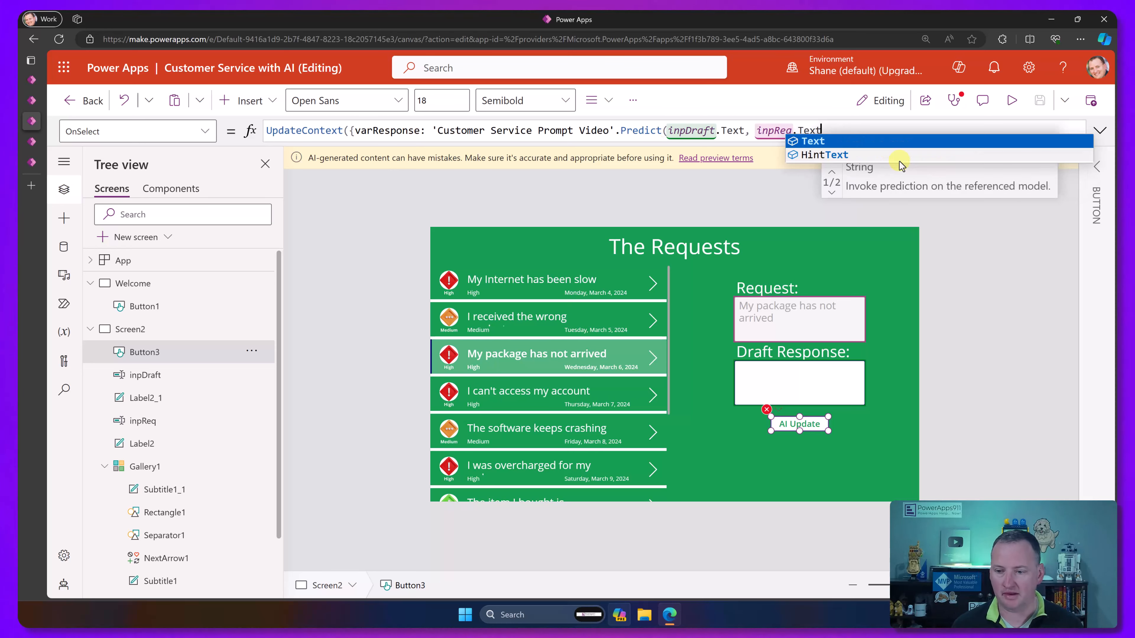
type(")")
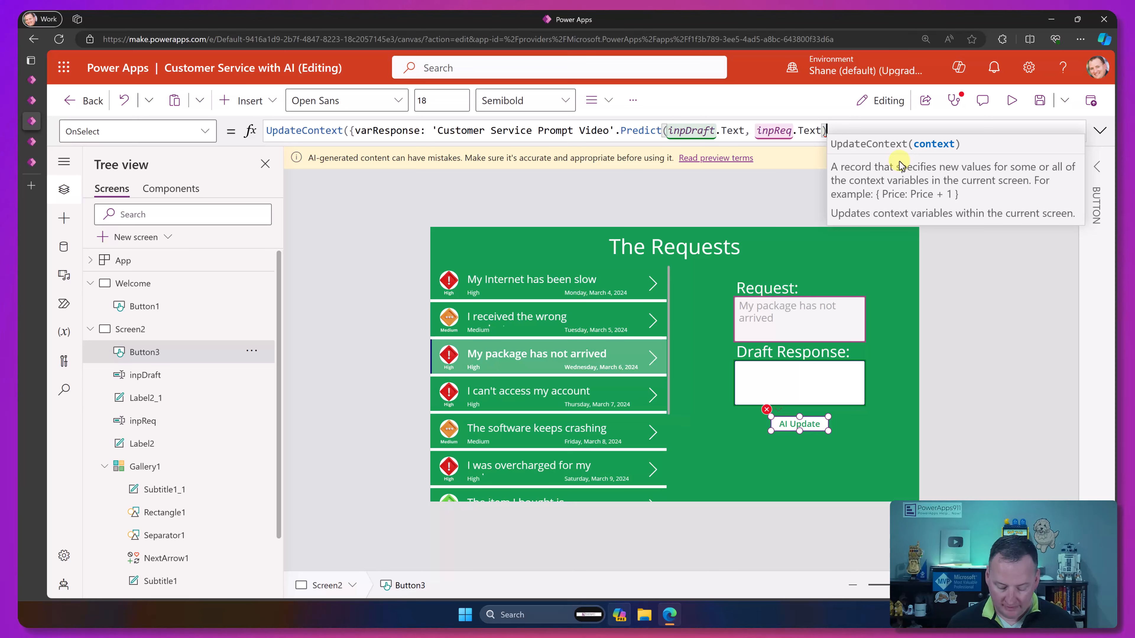
type(".")
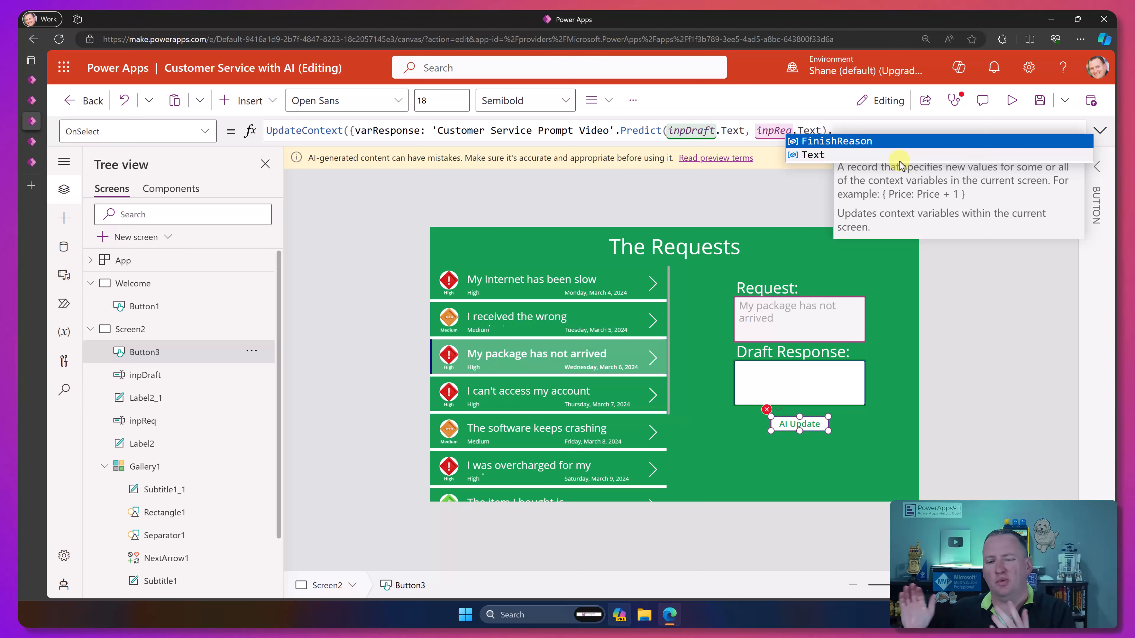
type("Text")
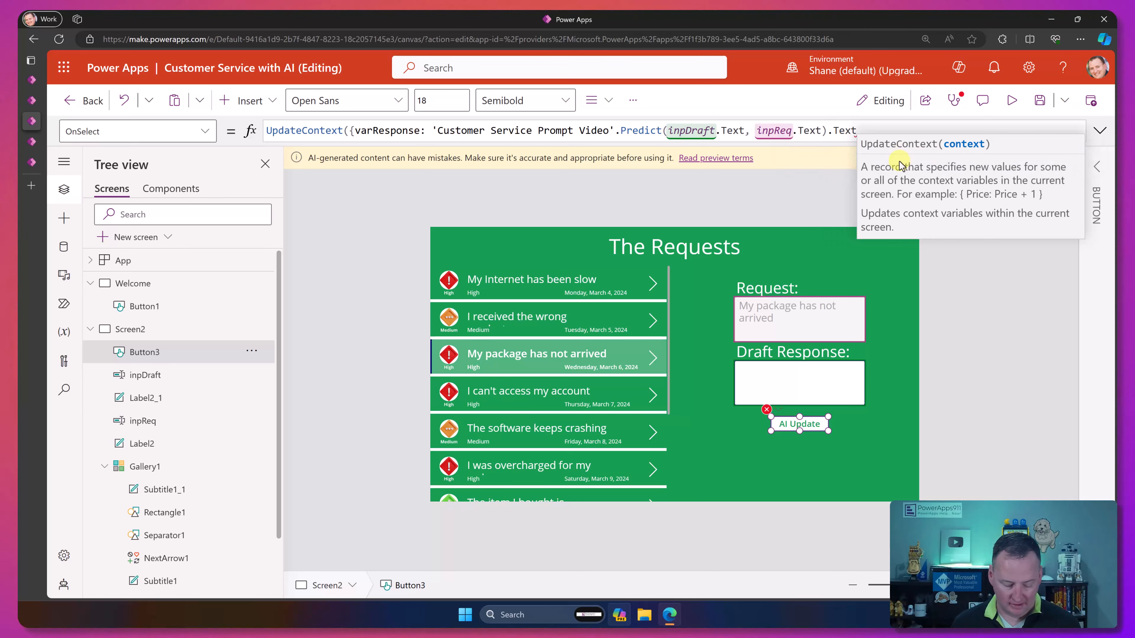
type(")")
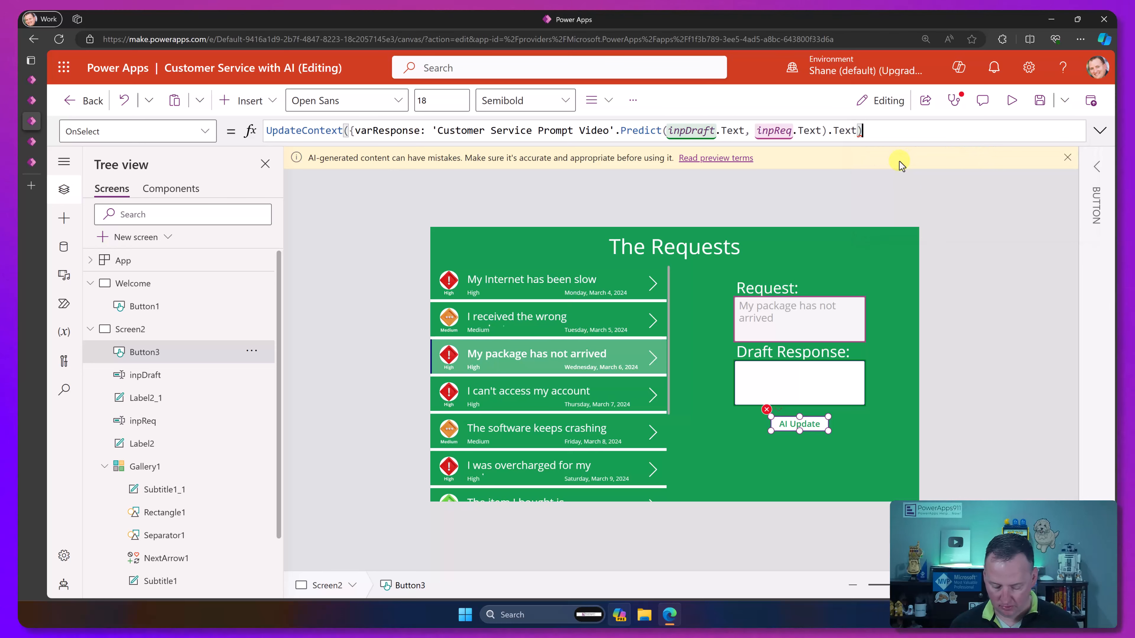
key("BackSpace")
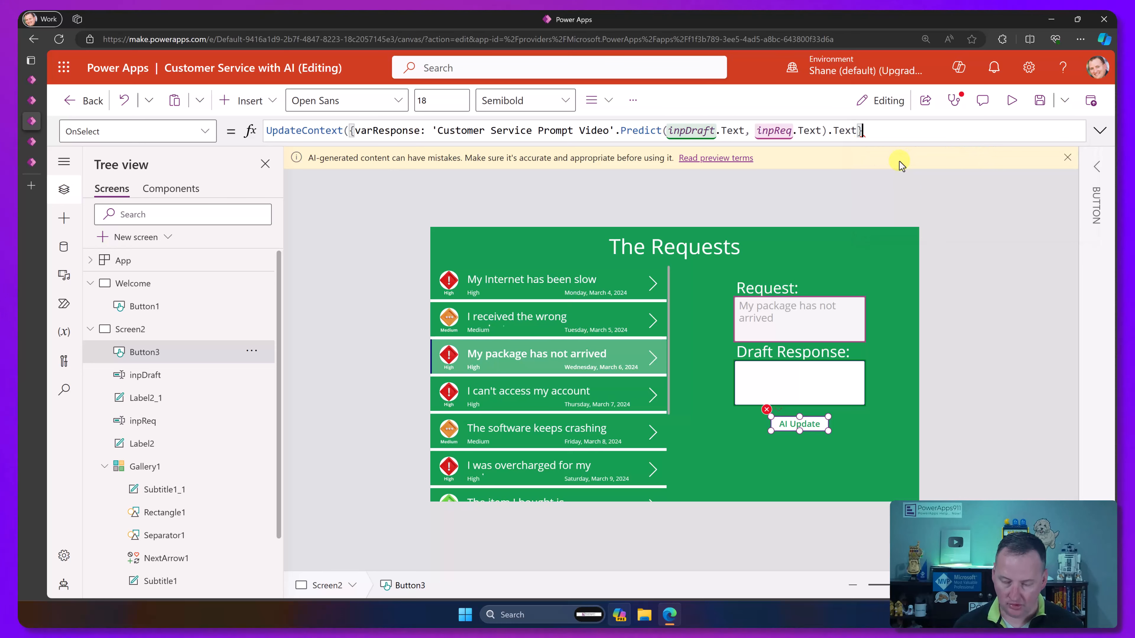
type(")")
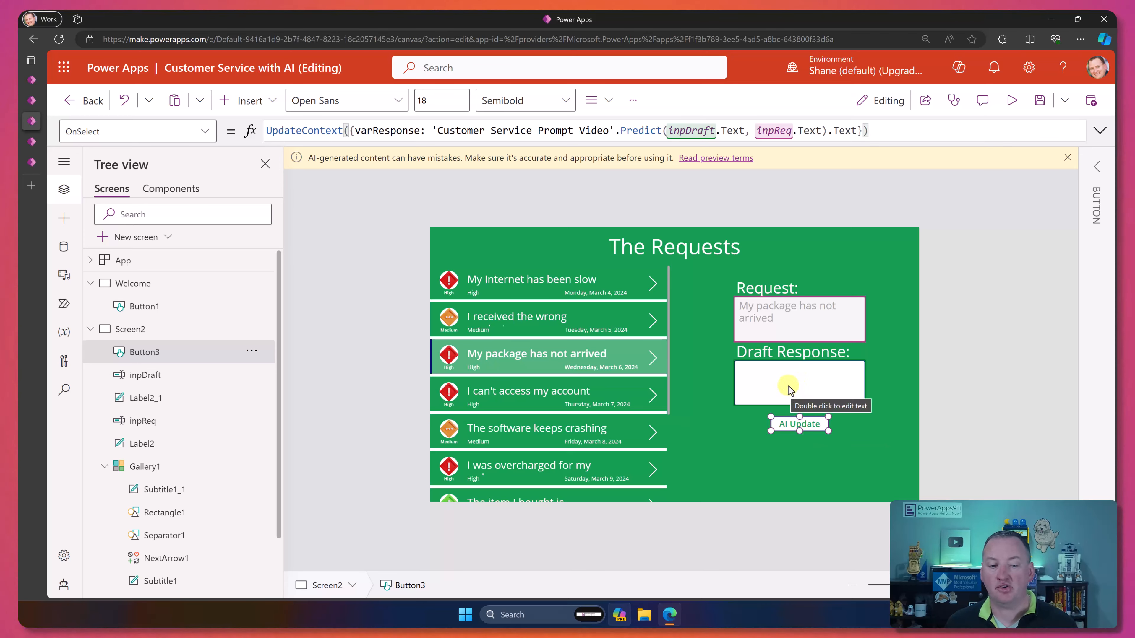
Step: Insert a text input below the AI Update button and enlarge it to about the size of the Draft Response box
left_click(801, 461)
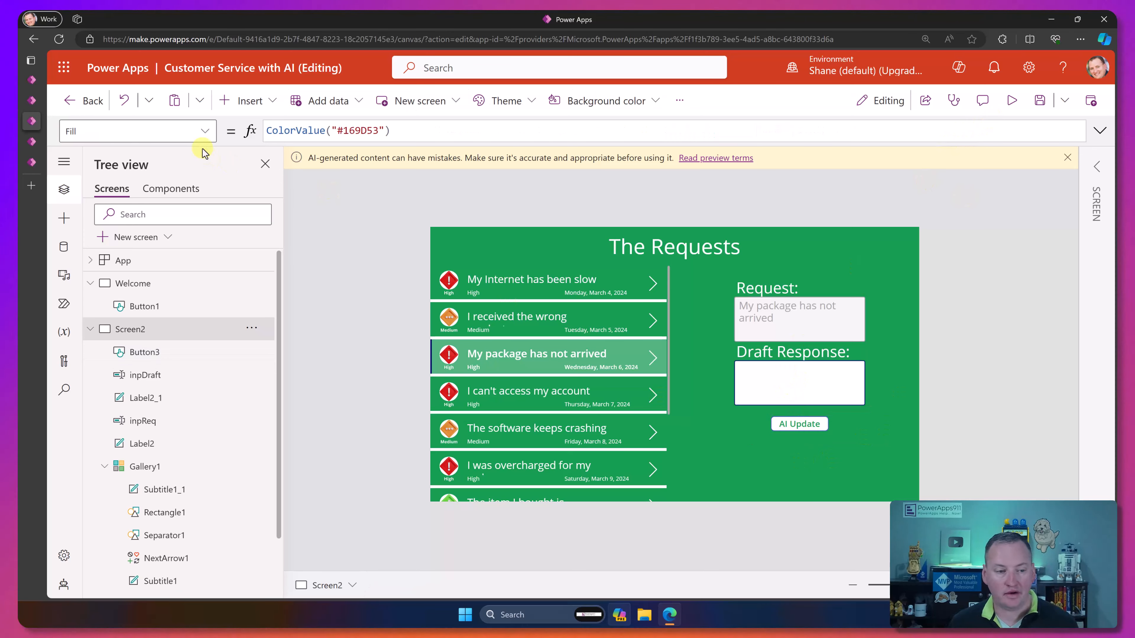
left_click(241, 102)
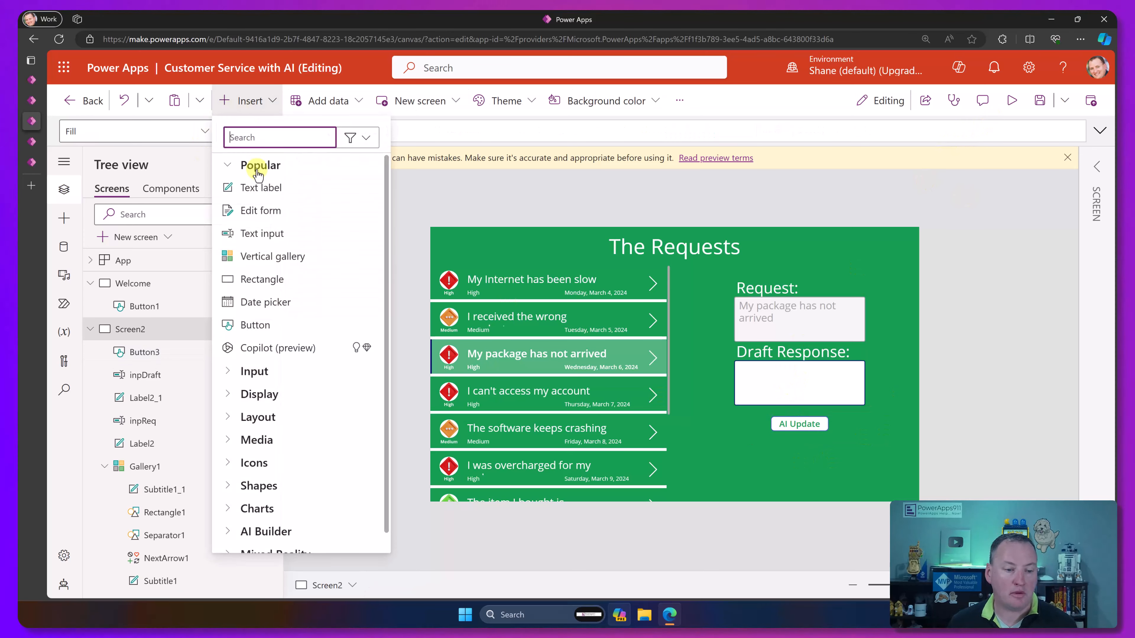
left_click(275, 245)
left_click_drag(491, 248, 782, 446)
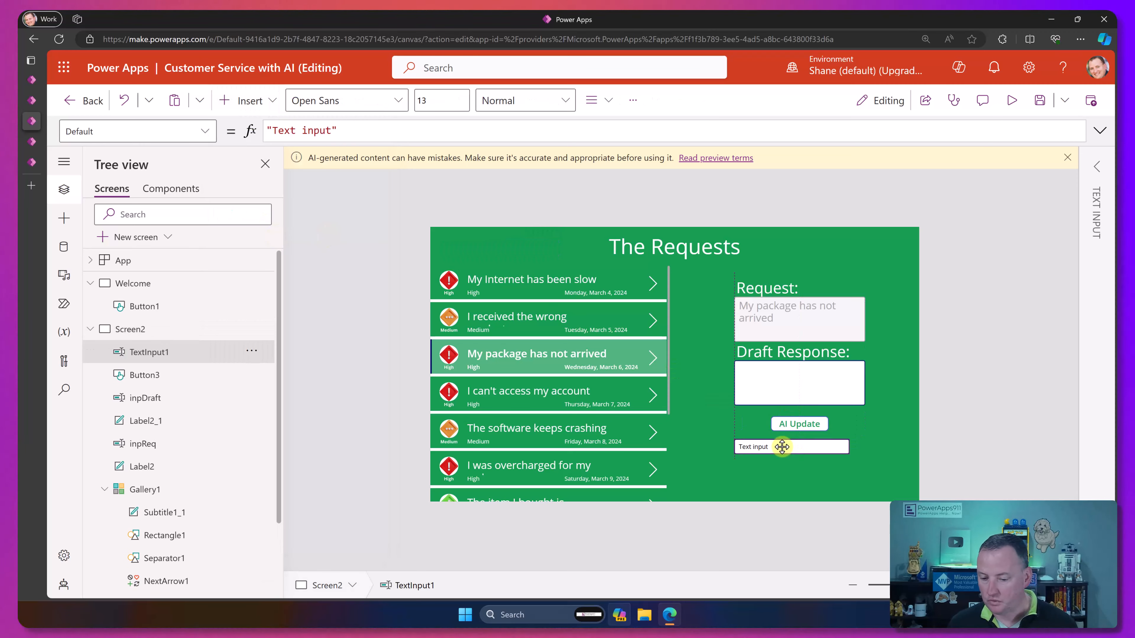
left_click_drag(850, 455, 865, 486)
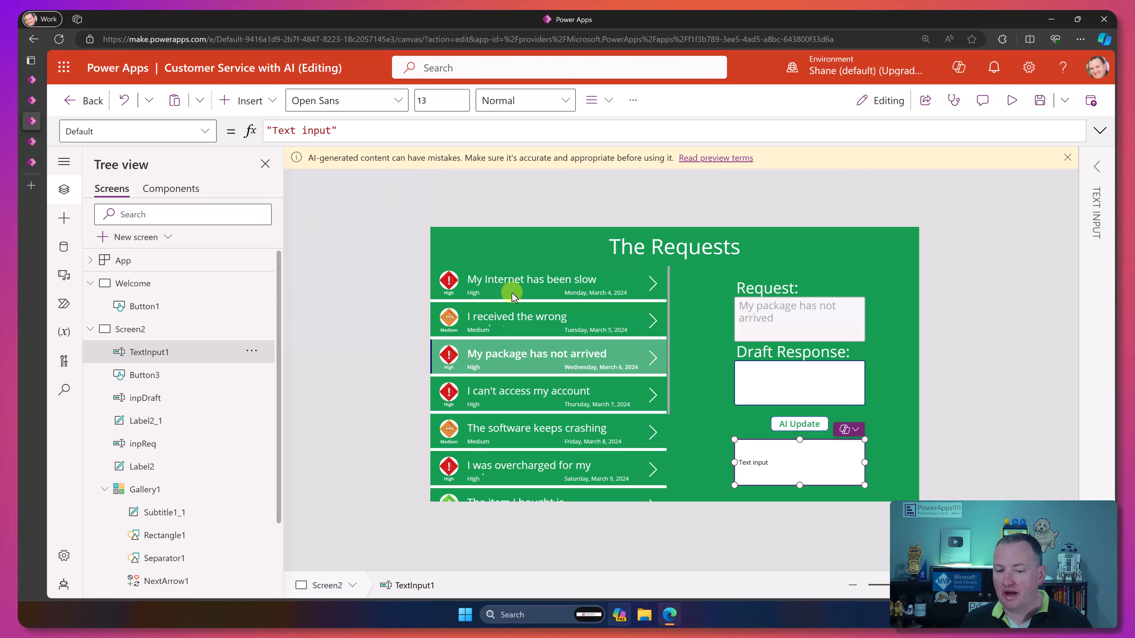
Step: Set the new text input's mode to Multiline and its Default property to varResponse
left_click(1096, 169)
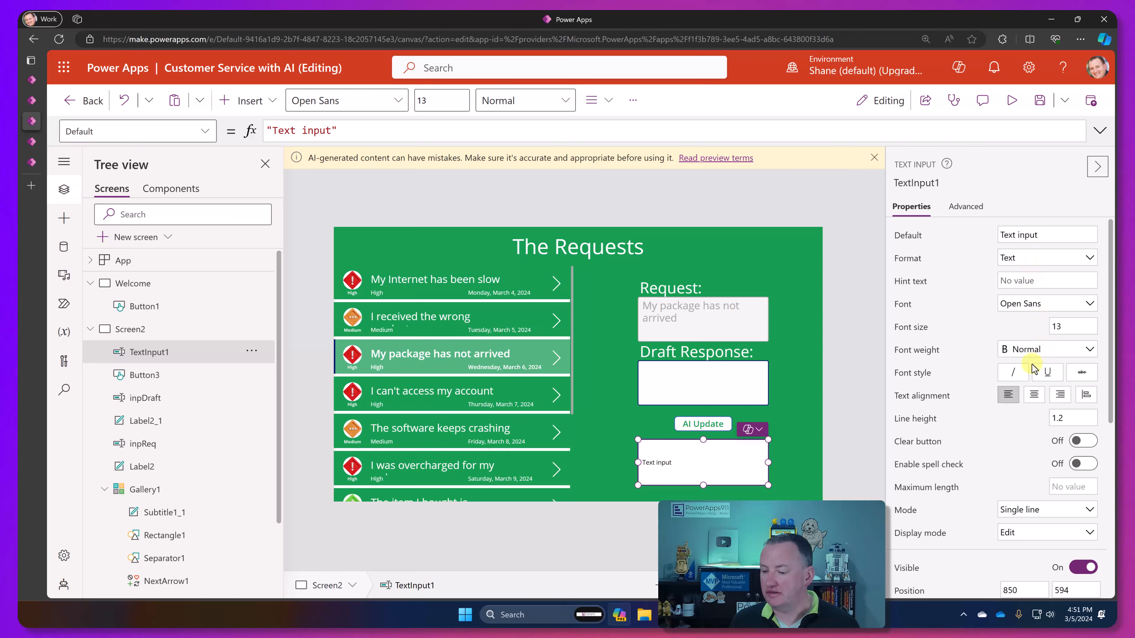
left_click(1017, 527)
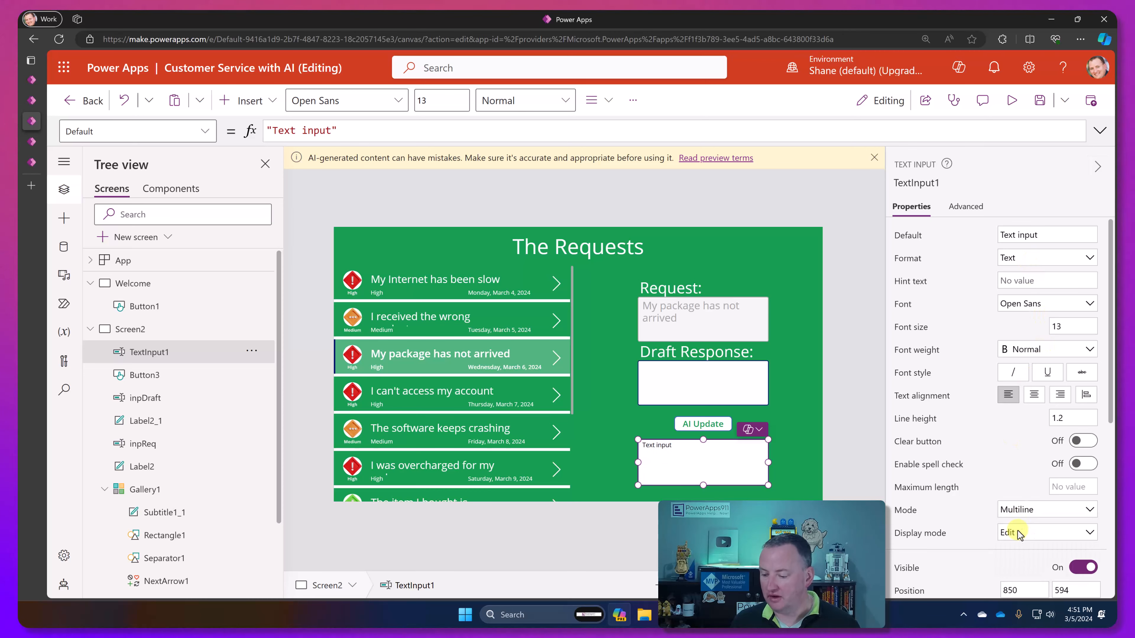
left_click(1097, 167)
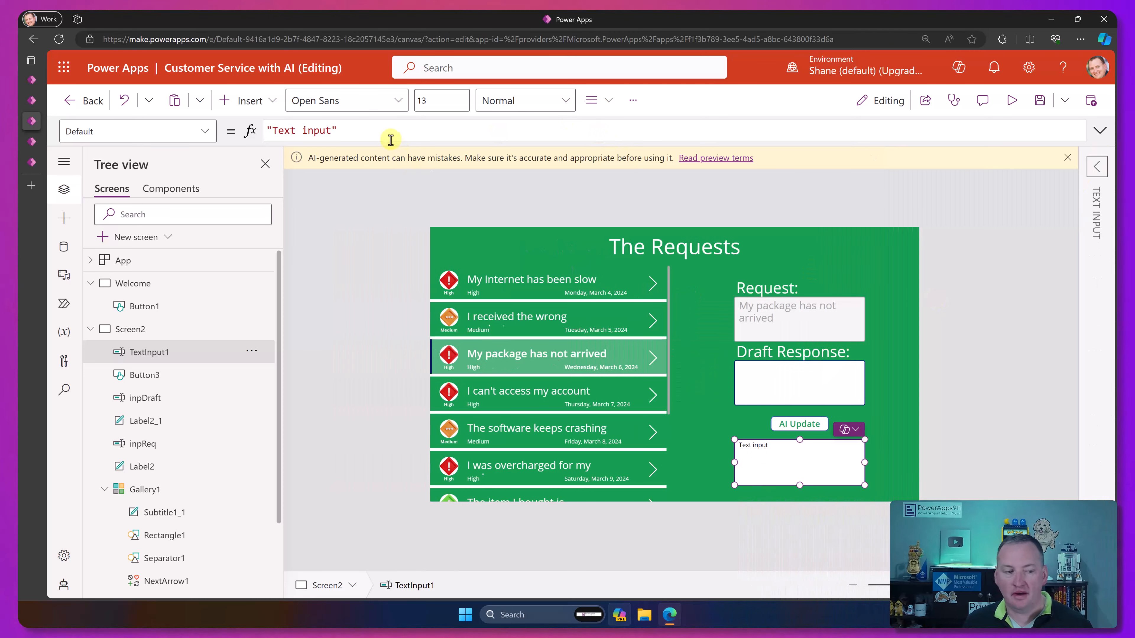
left_click_drag(375, 132, 258, 130)
type("varResponse")
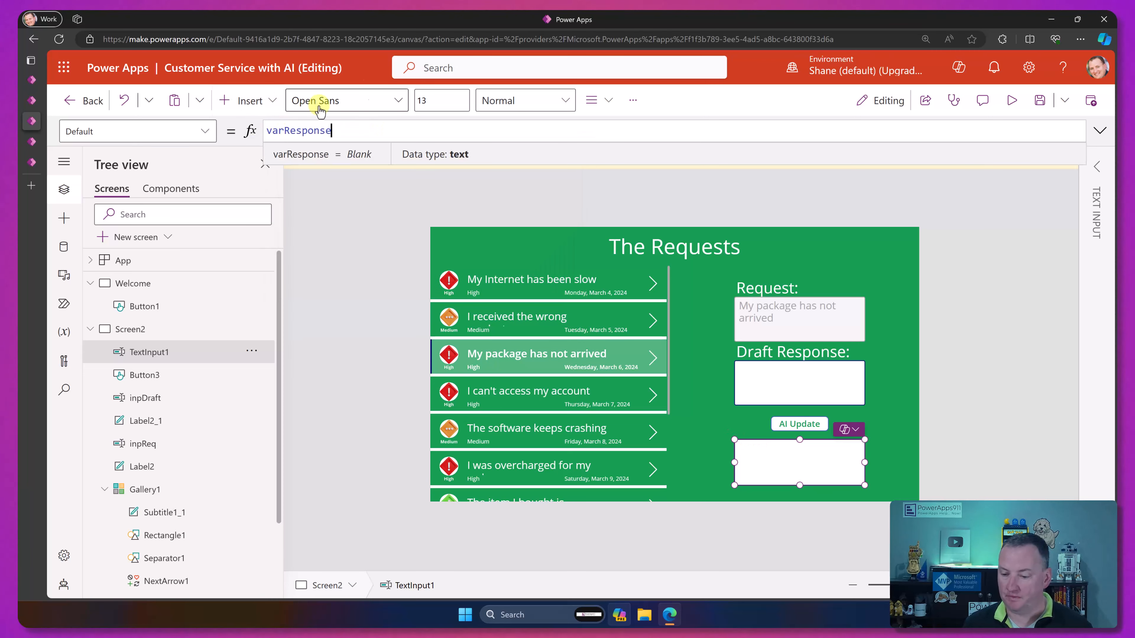
Step: Preview the app, enter "Keep waiting" as the draft response, run AI Update to generate a reply, and leave the preview
left_click(1012, 101)
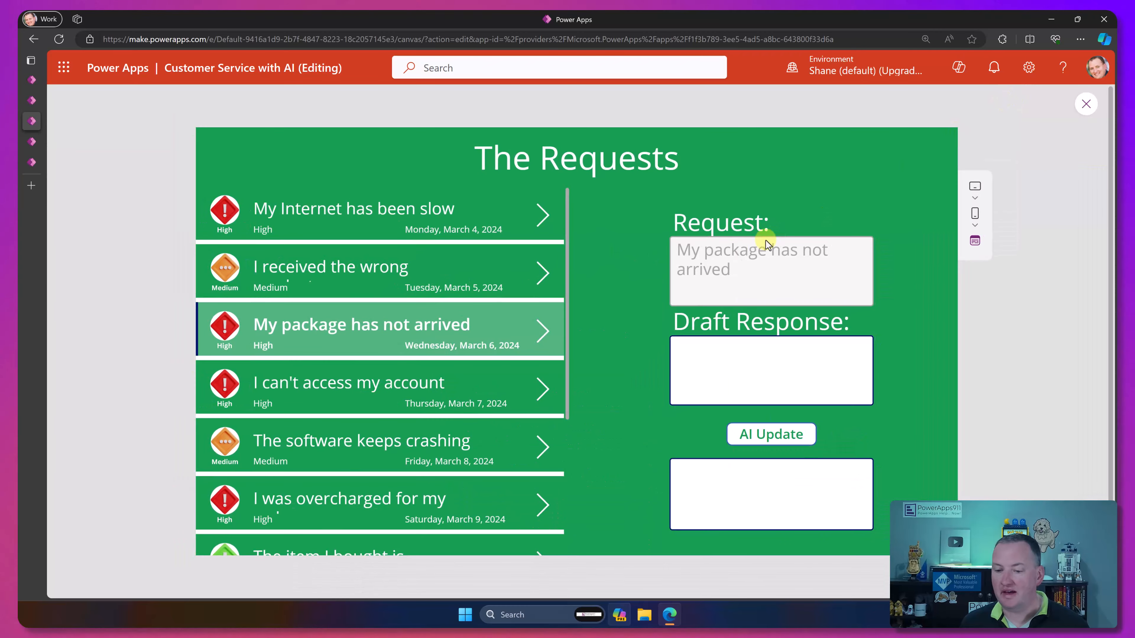
left_click(727, 358)
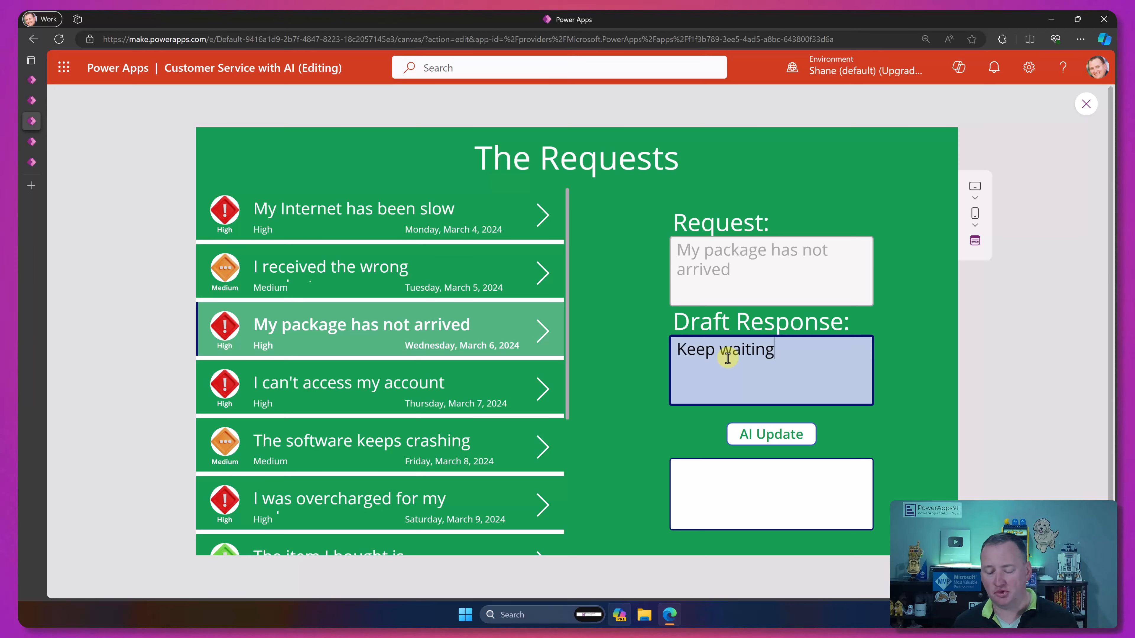
left_click(758, 436)
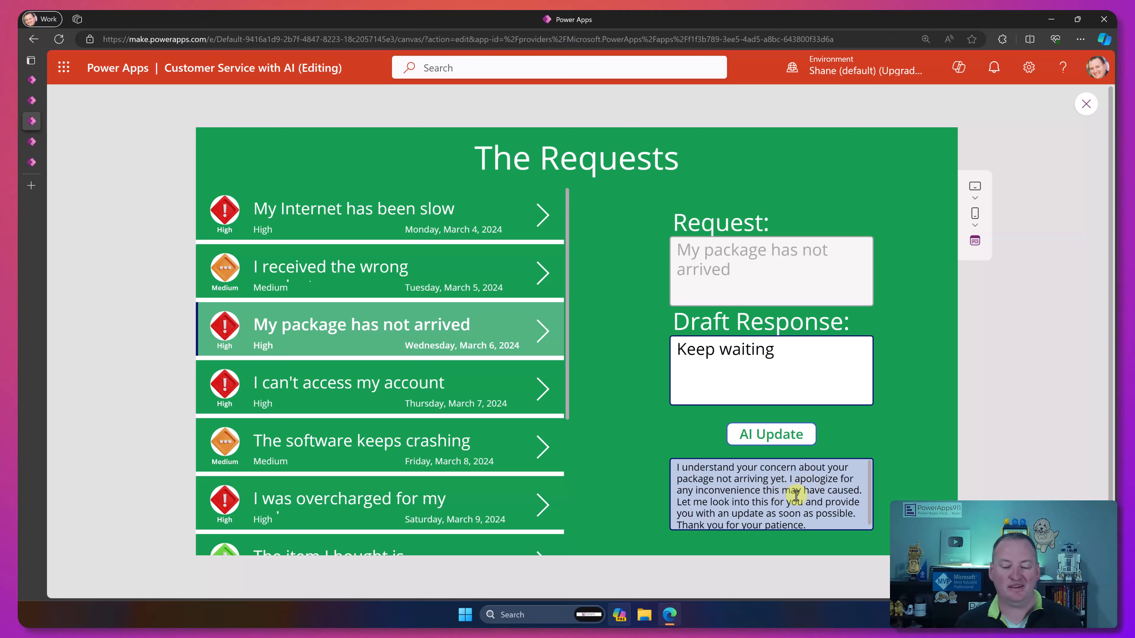
scroll(796, 494, "down", 1)
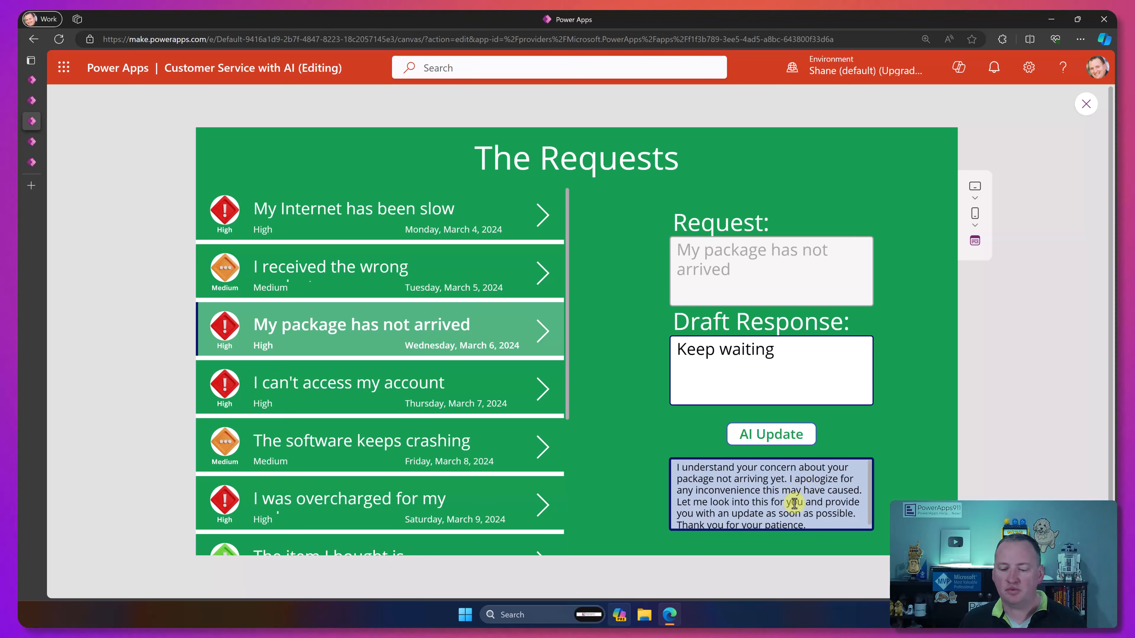
left_click(1085, 104)
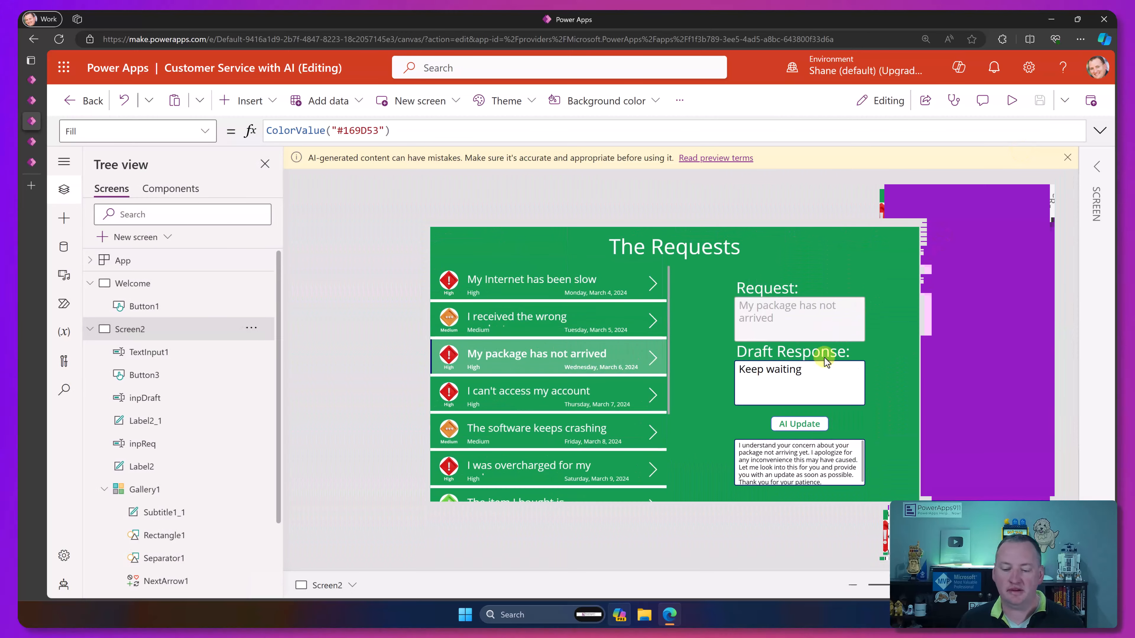
Step: Duplicate the AI Update button and place the copy just to the right of the generated response box
left_click(862, 459)
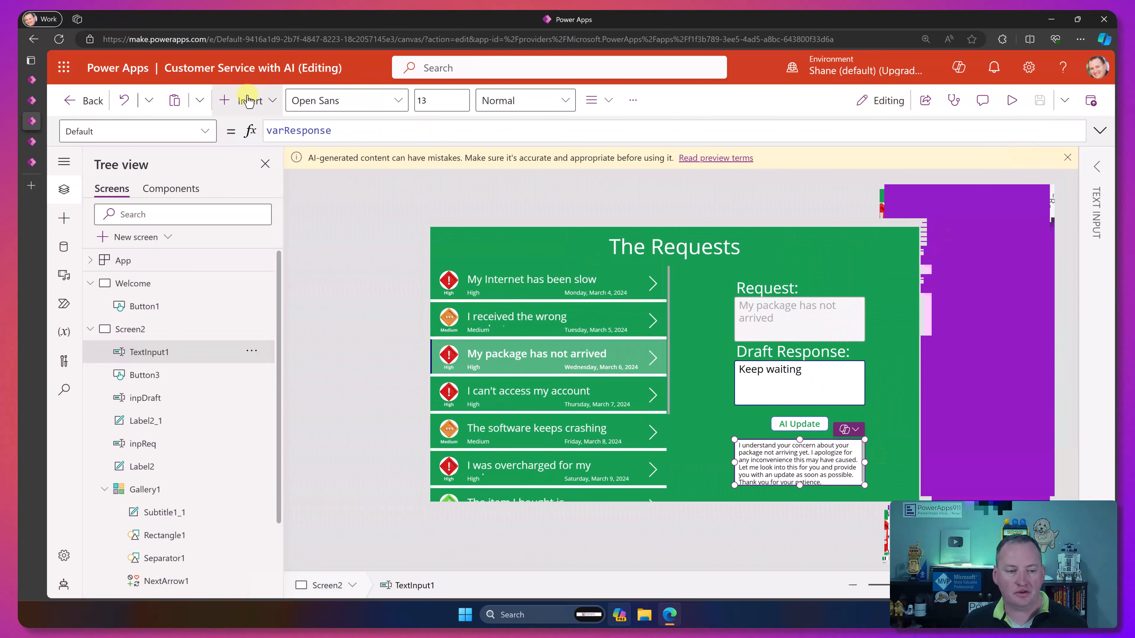
left_click(778, 428)
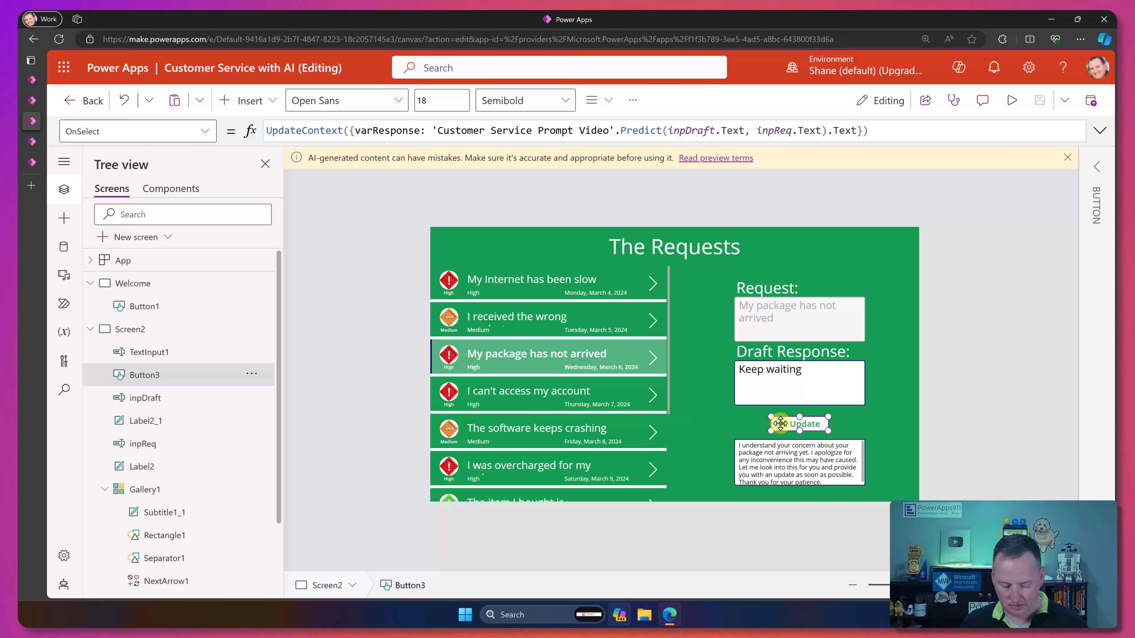
key("ctrl+c")
key("ctrl+v")
left_click_drag(796, 430, 887, 458)
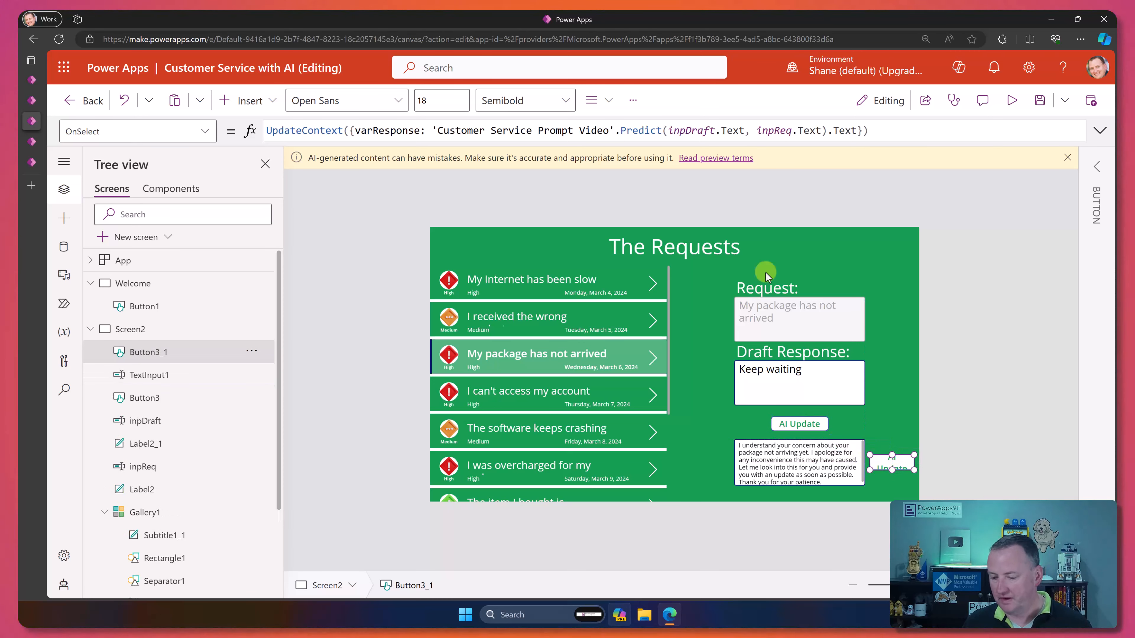
Step: Replace the copied button's OnSelect formula with a Patch call targeting CustomerServiceRequests and the Gallery1.Selected record
left_click_drag(874, 133, 211, 121)
type("P")
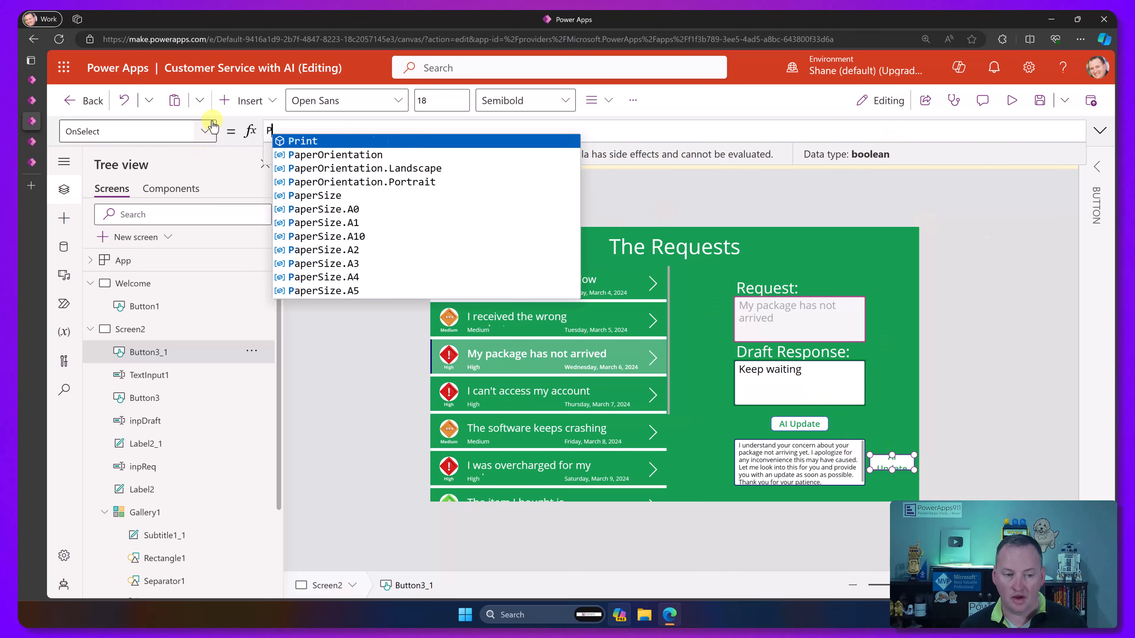
type("atch(")
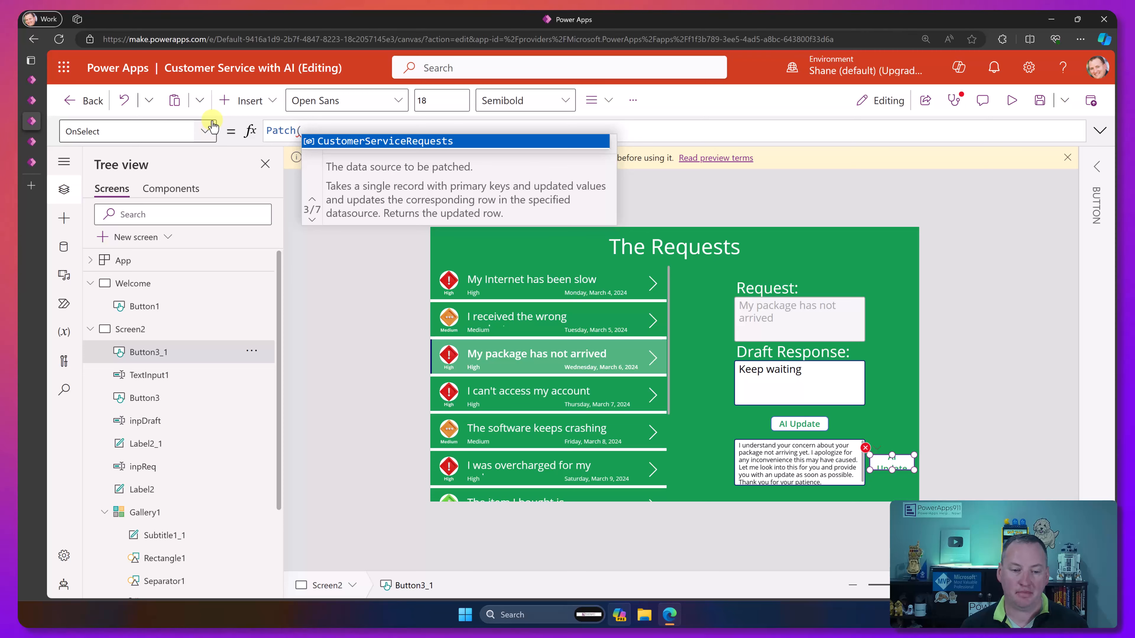
key("Tab")
type(", ")
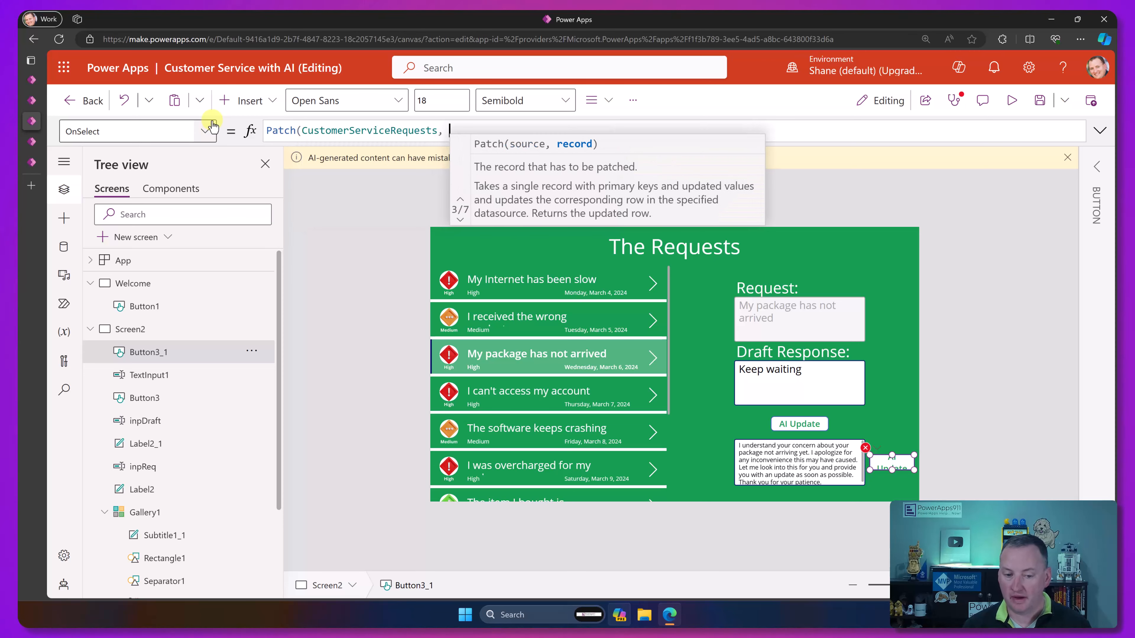
type("Gallery1.")
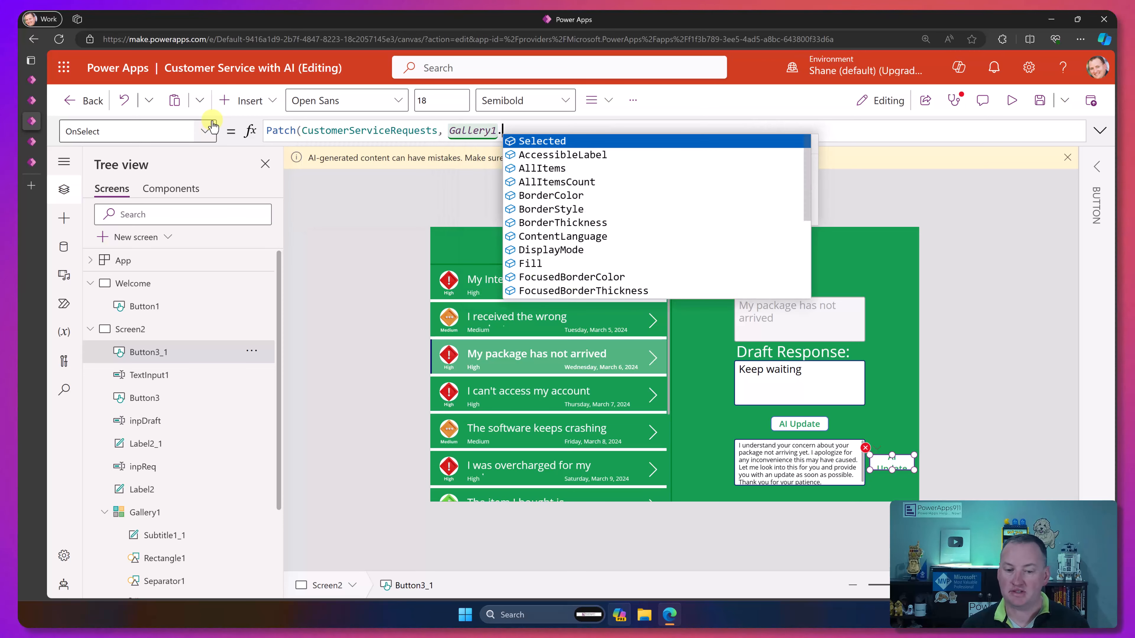
key("Tab")
Step: Complete the Patch formula with an update record setting Response to TextInput1.Text and close the call
type(", {")
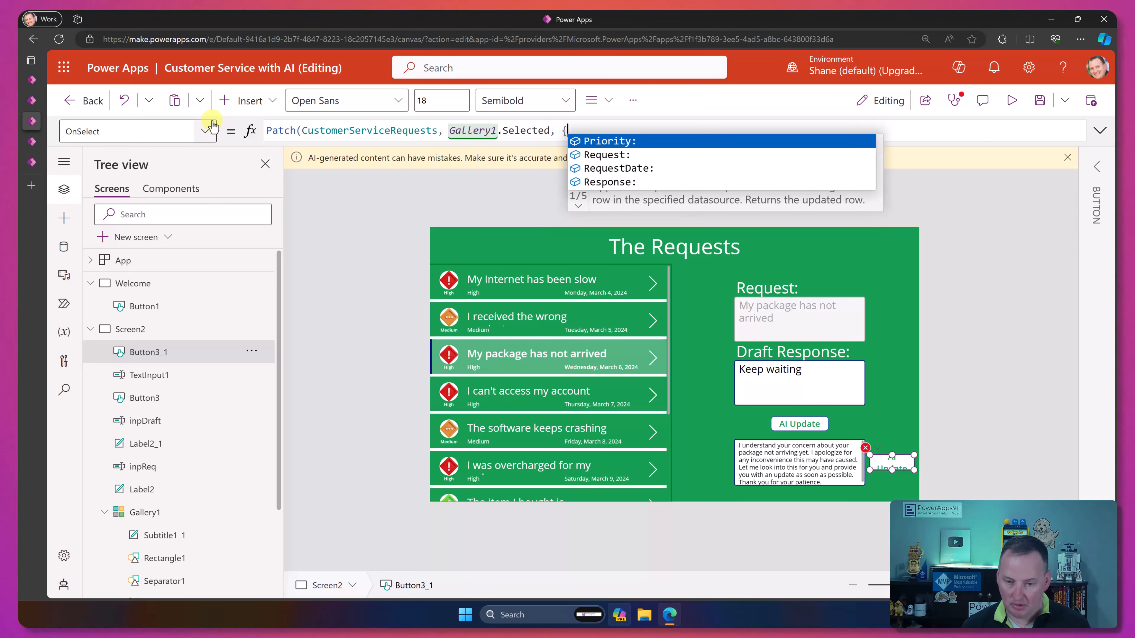
key("Down")
key("Down")
key("Down")
key("Tab")
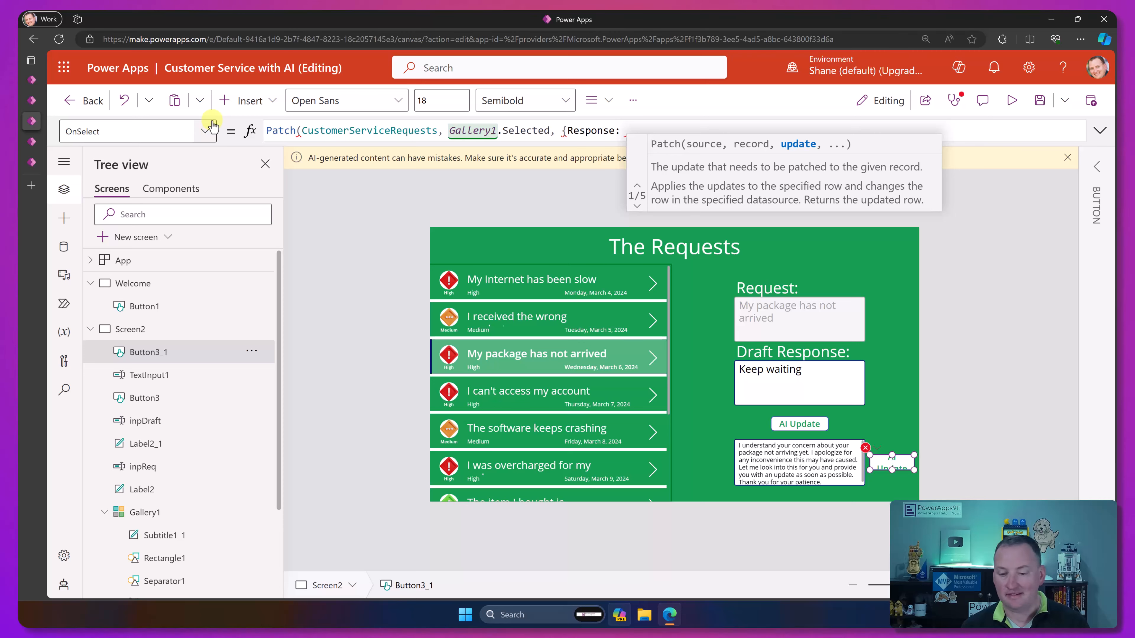
type("TextInput1")
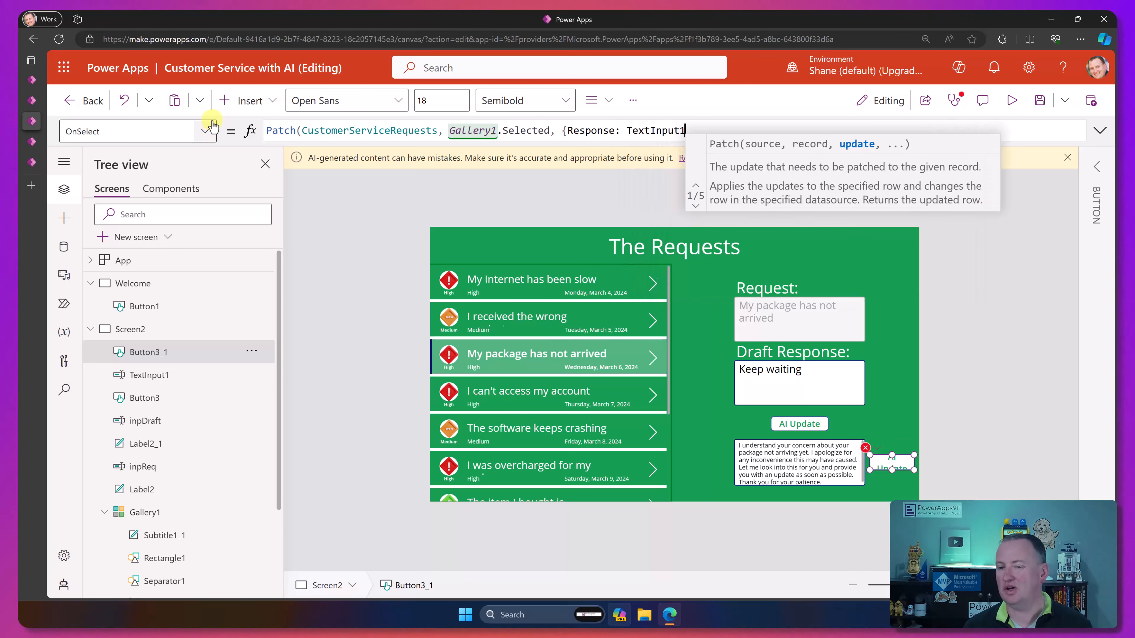
type(".Text")
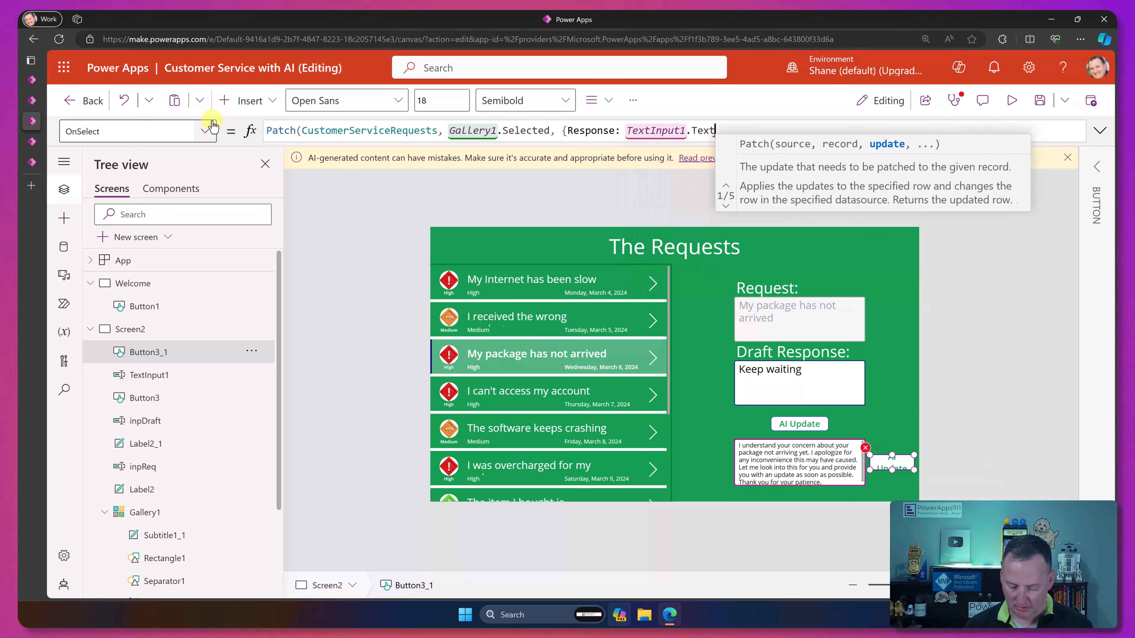
type("});")
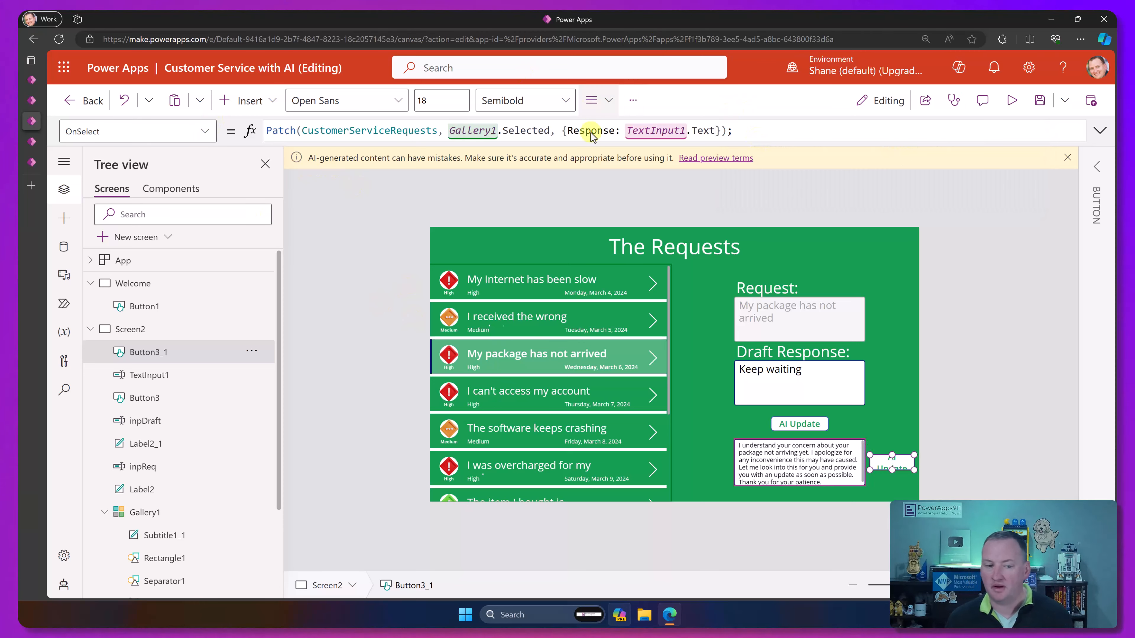
Step: Change the copied button's label to Save and preview the app
left_click(892, 467)
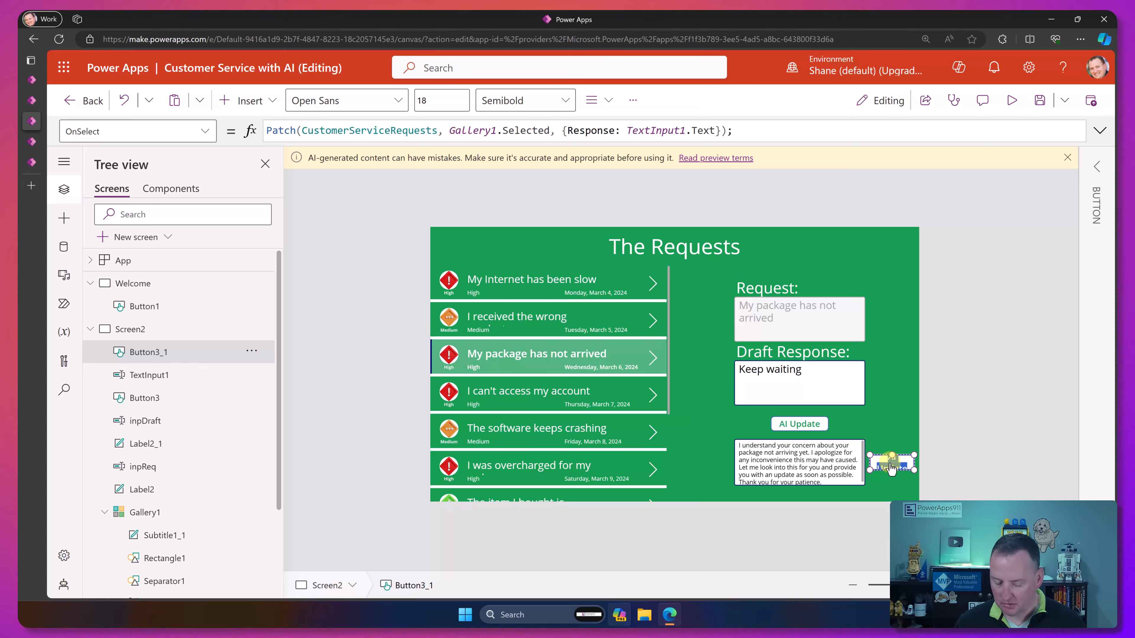
left_click(1012, 100)
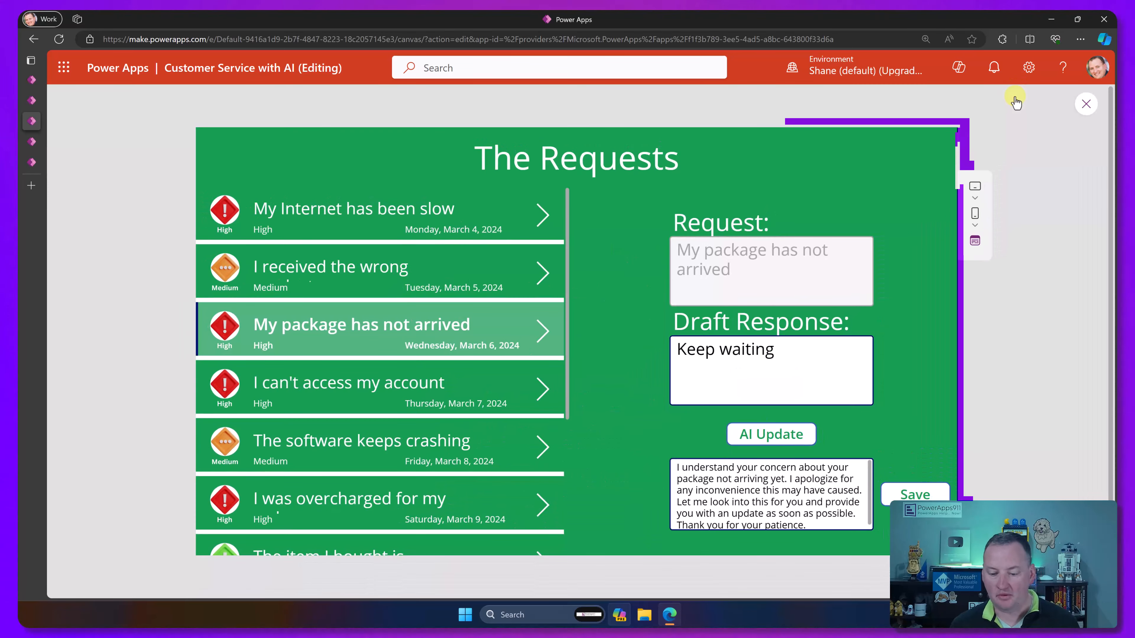
Step: Save the generated response to the package request, switch to another request and back to check it, and exit the preview
left_click(915, 494)
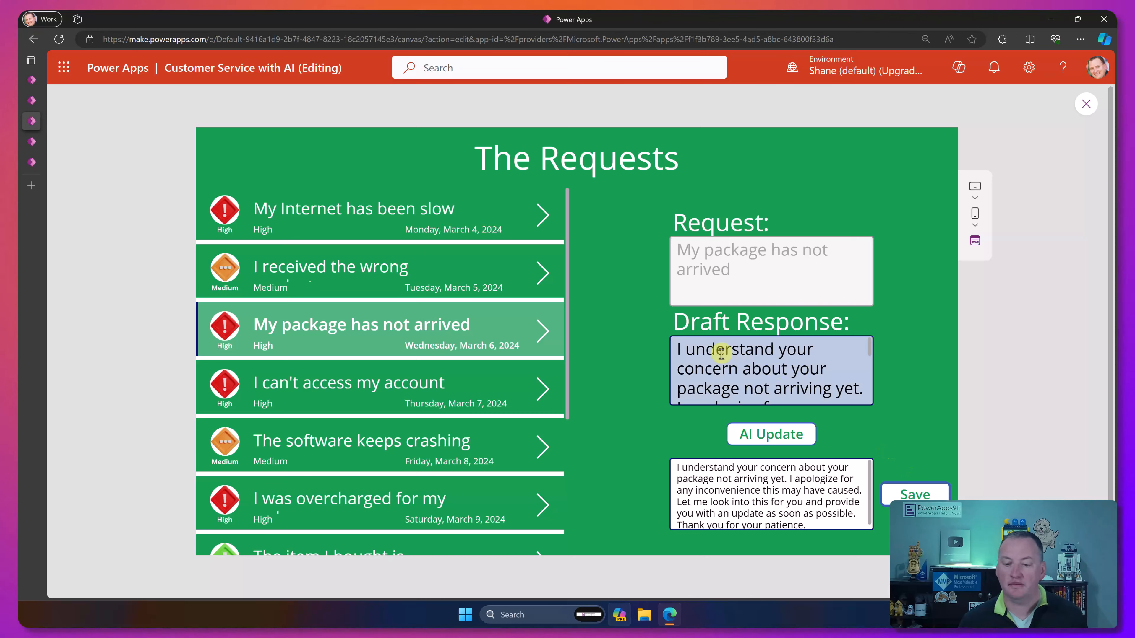
left_click(541, 271)
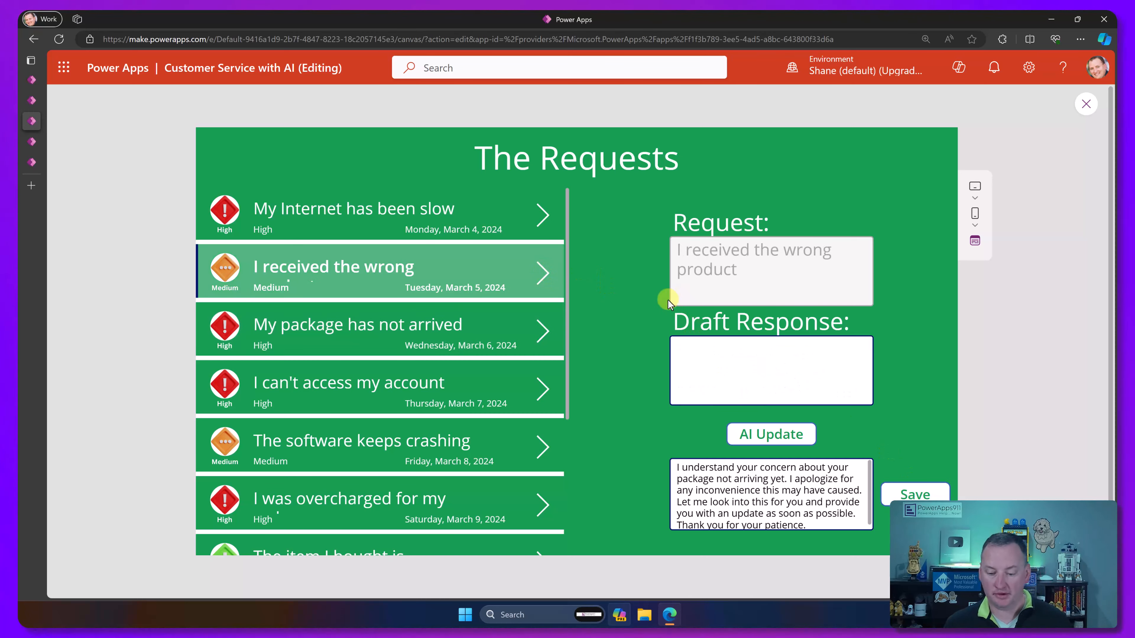
left_click(544, 333)
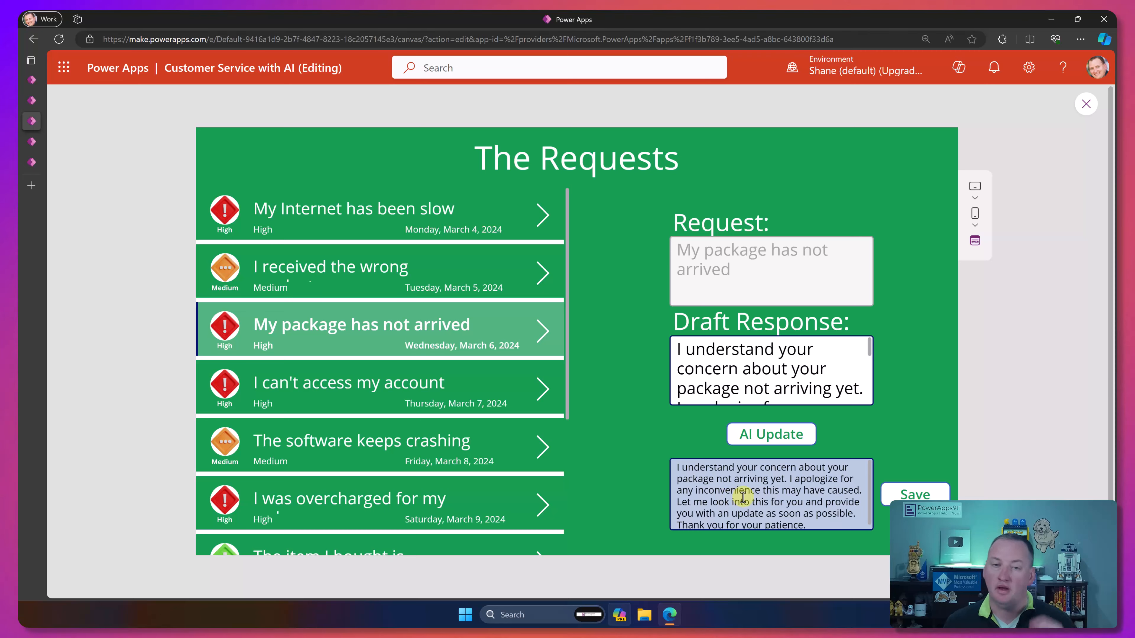
left_click(1087, 104)
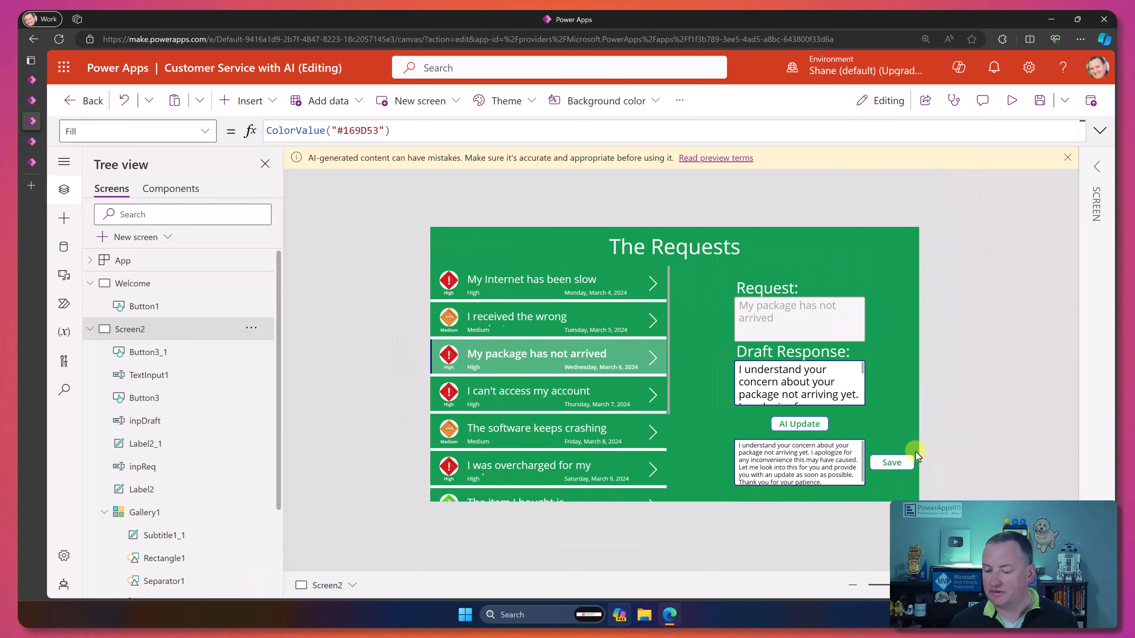
Step: Append UpdateContext({varResponse:Blank()}) to the Save button's OnSelect formula after the Patch call
left_click(892, 463)
left_click(755, 129)
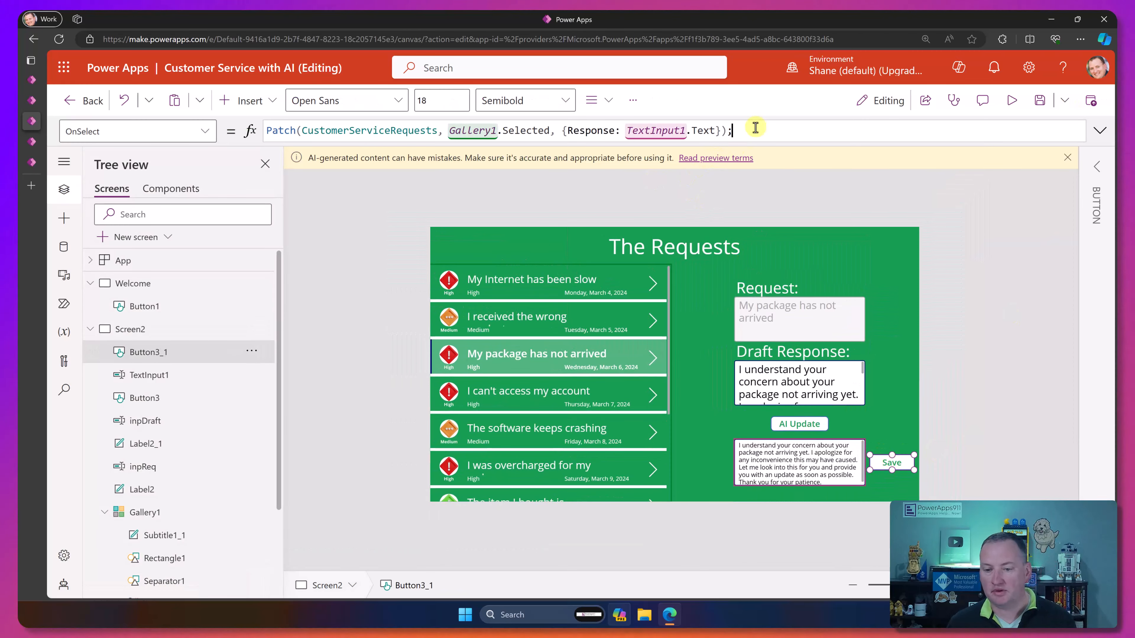
type("UpdateContext")
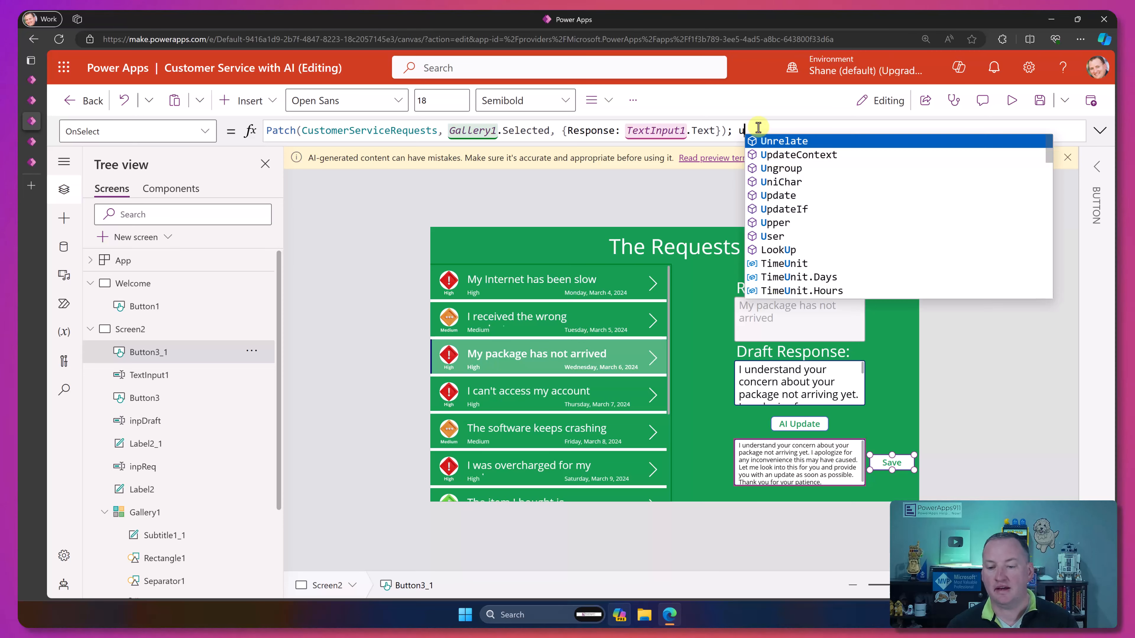
type("({varResponse:")
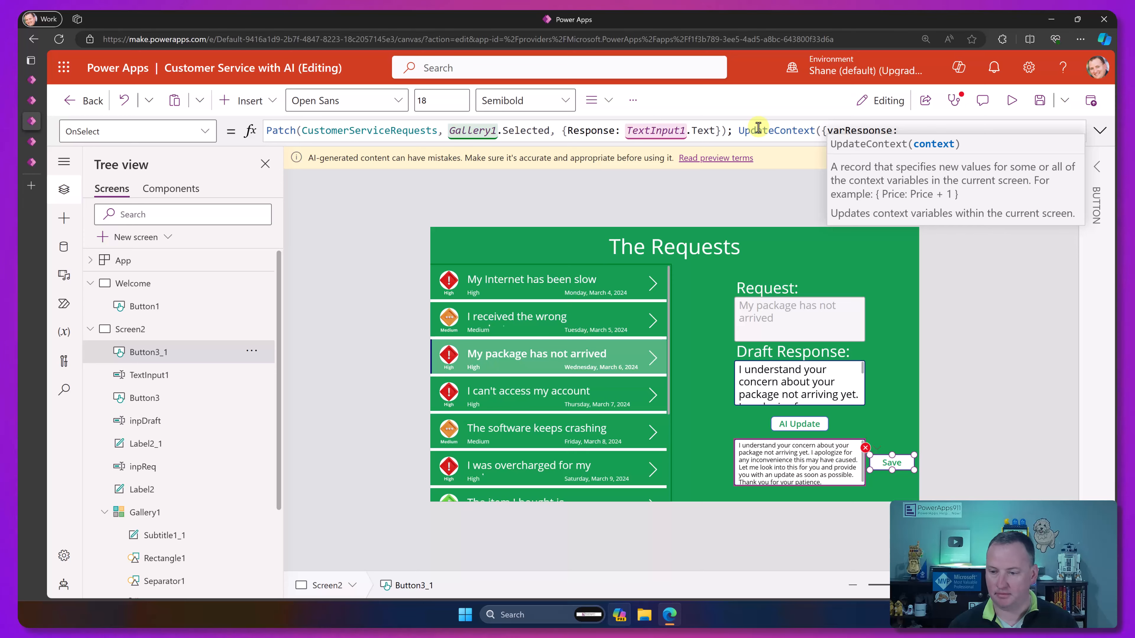
type("bla")
key("Tab")
type(")")
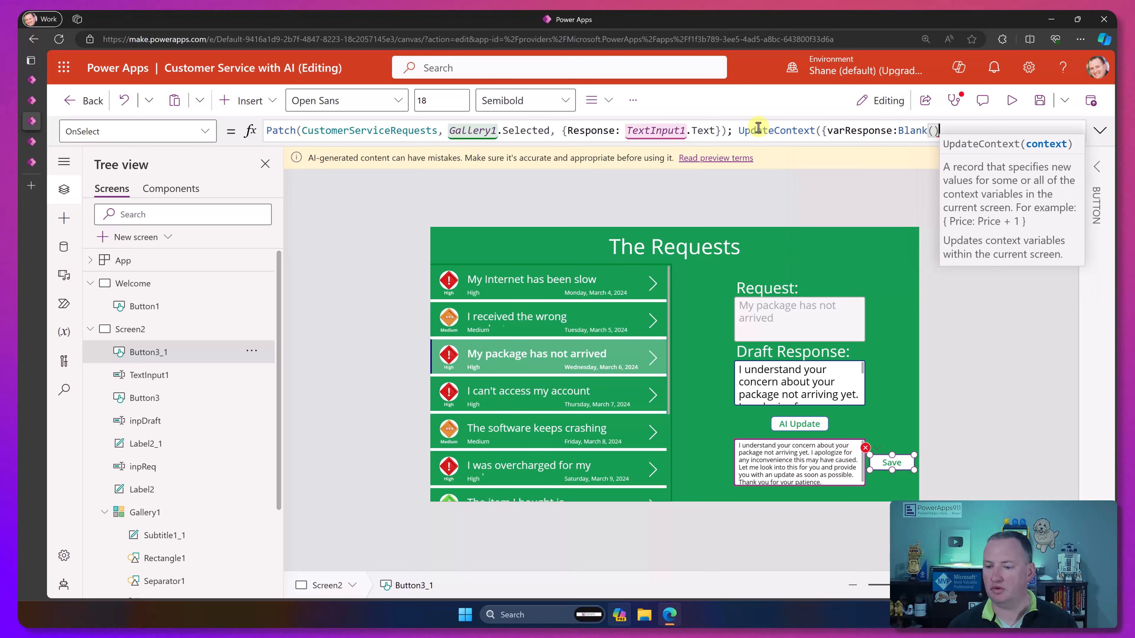
type("})")
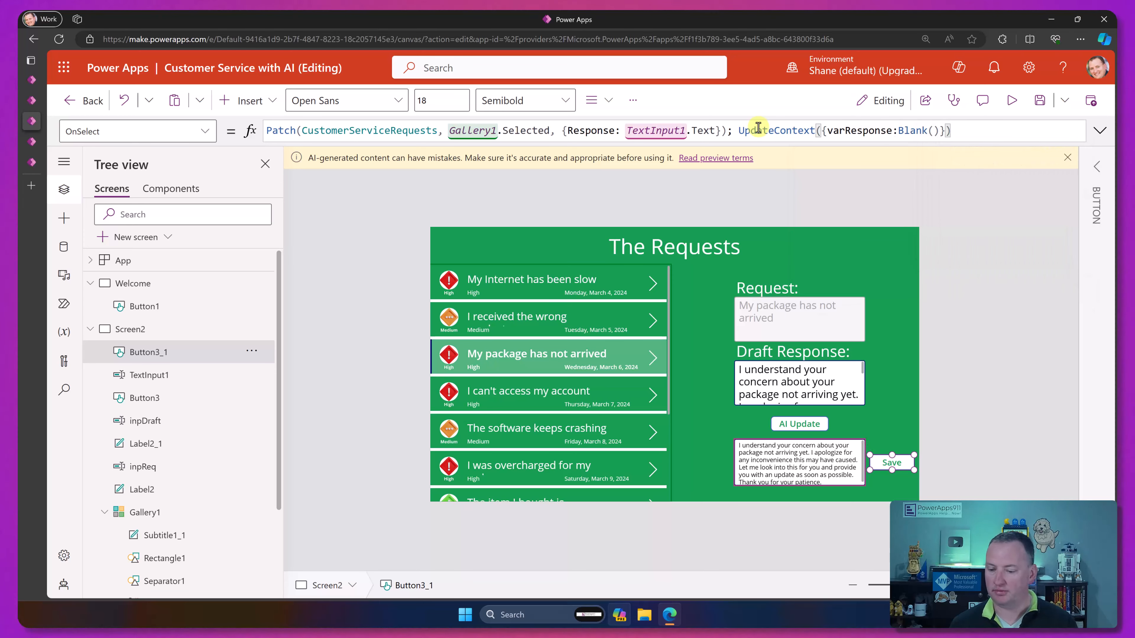
Step: Preview the app, save the package response again, and select the slow Internet request to test the reset of the response box
left_click(1012, 100)
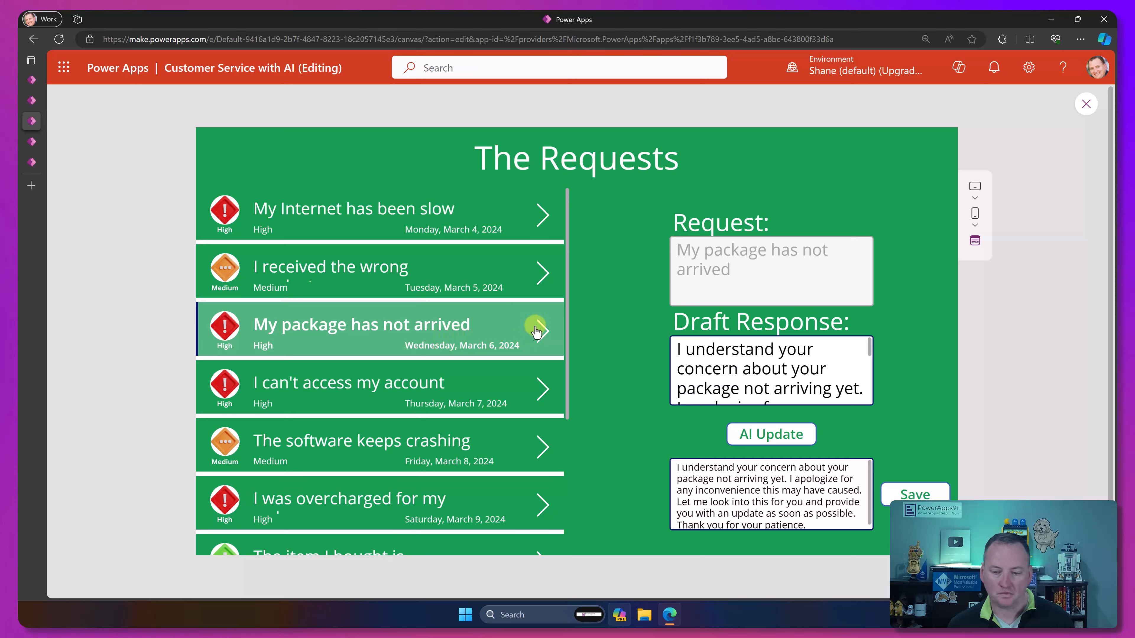
left_click(815, 439)
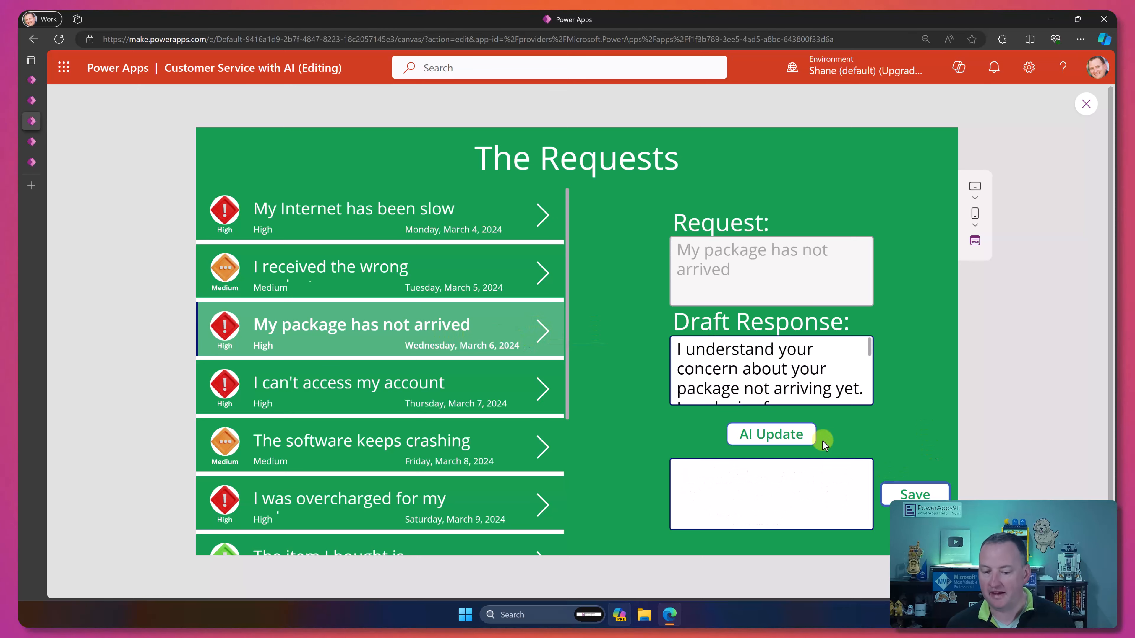
left_click(537, 276)
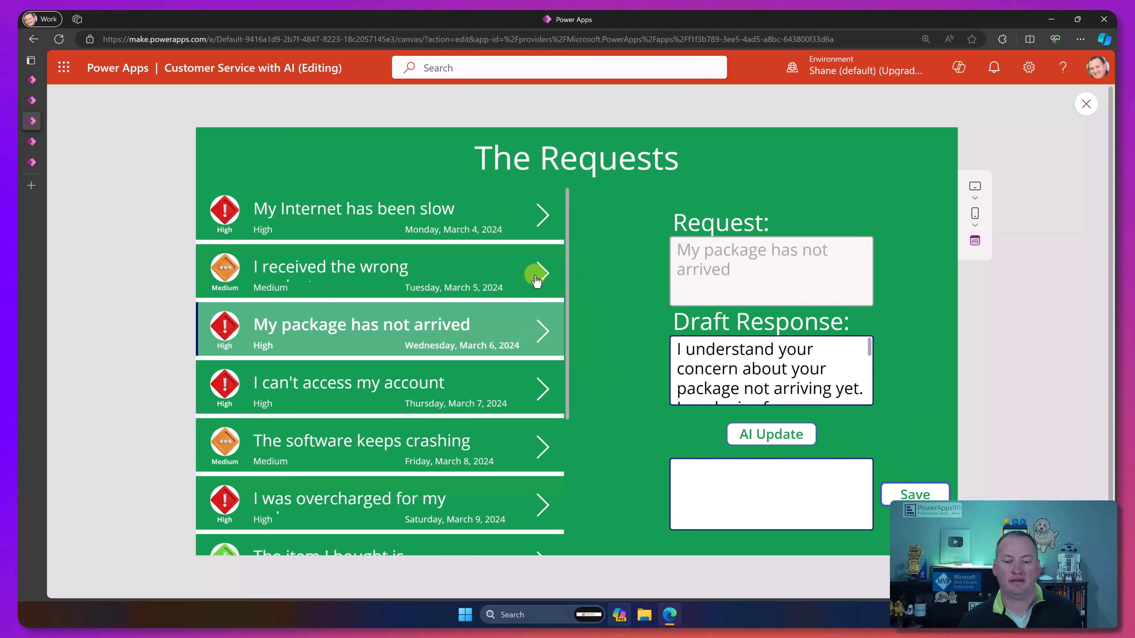
left_click(543, 217)
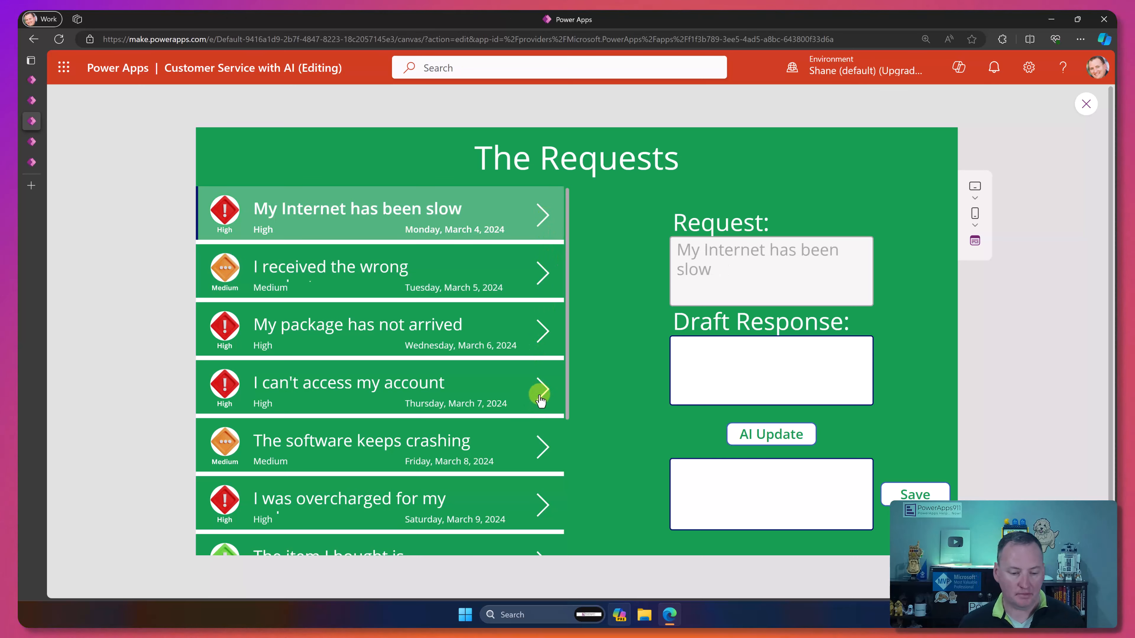
Step: For the software crashing request, draft "Did you try to reboot?", generate the AI response, save it, and exit the preview
left_click(537, 447)
left_click(713, 365)
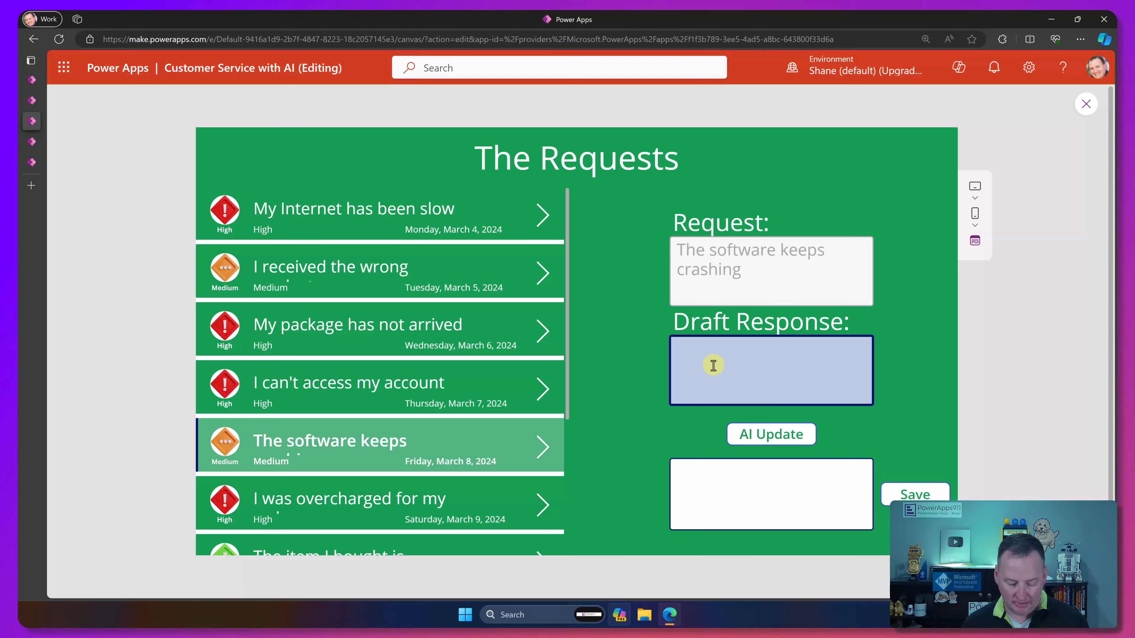
type("Did you try to reboot?")
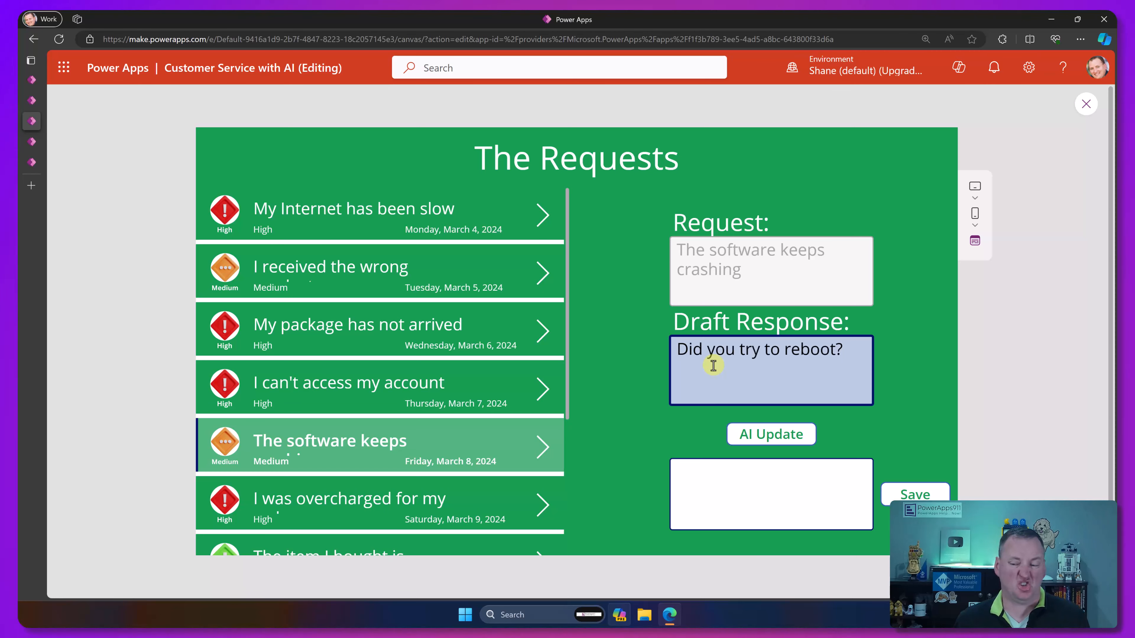
left_click(755, 436)
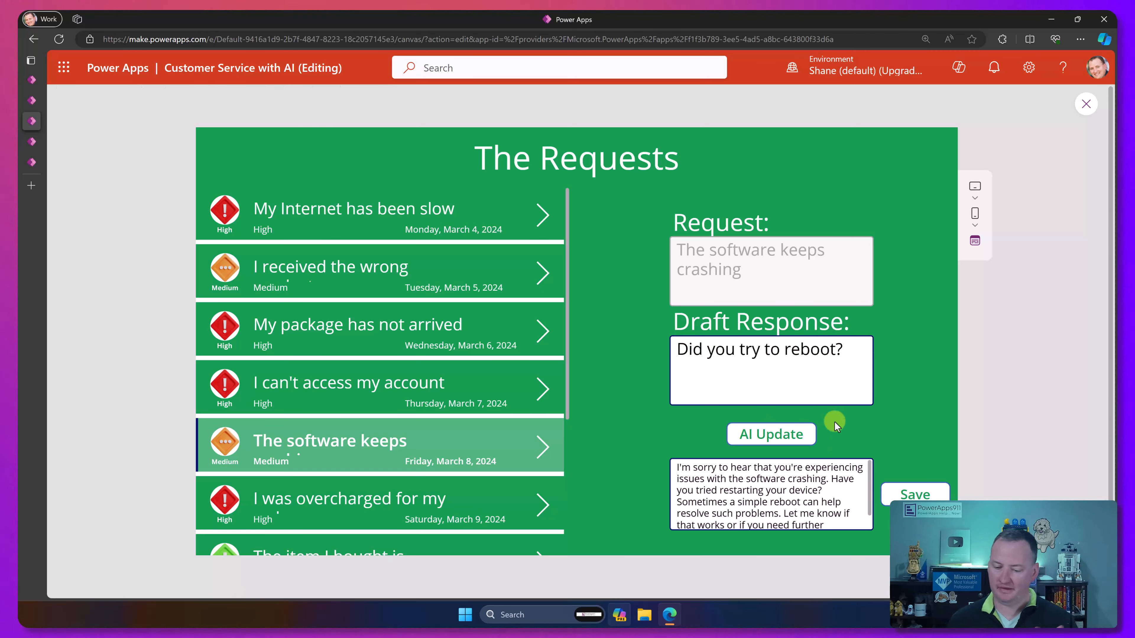
scroll(804, 496, "down", 1)
scroll(802, 498, "up", 1)
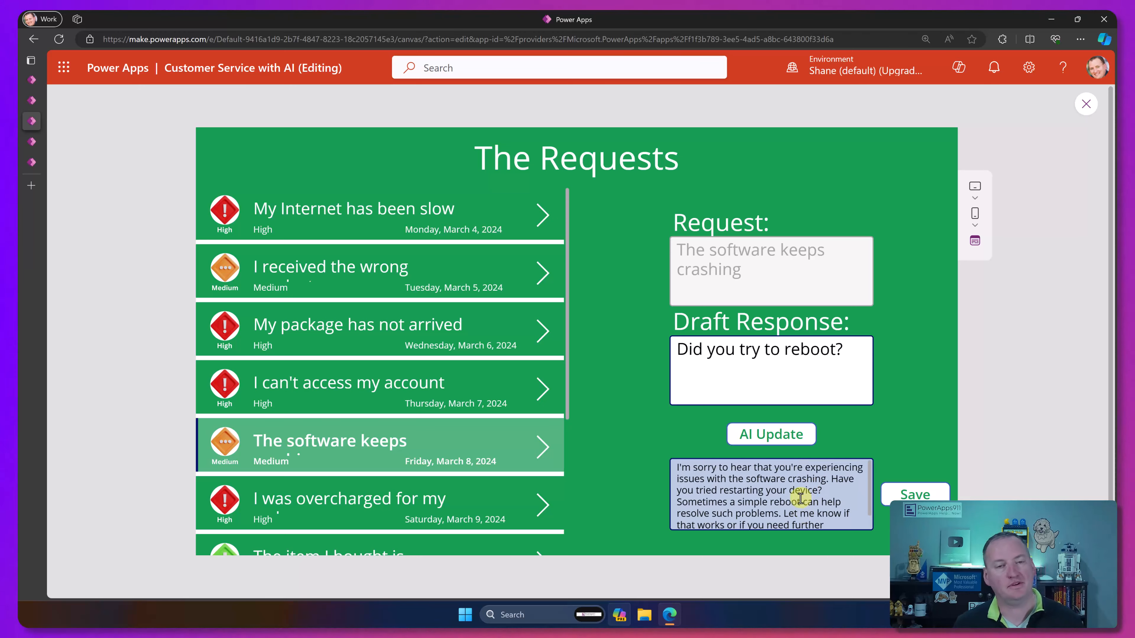
left_click(916, 496)
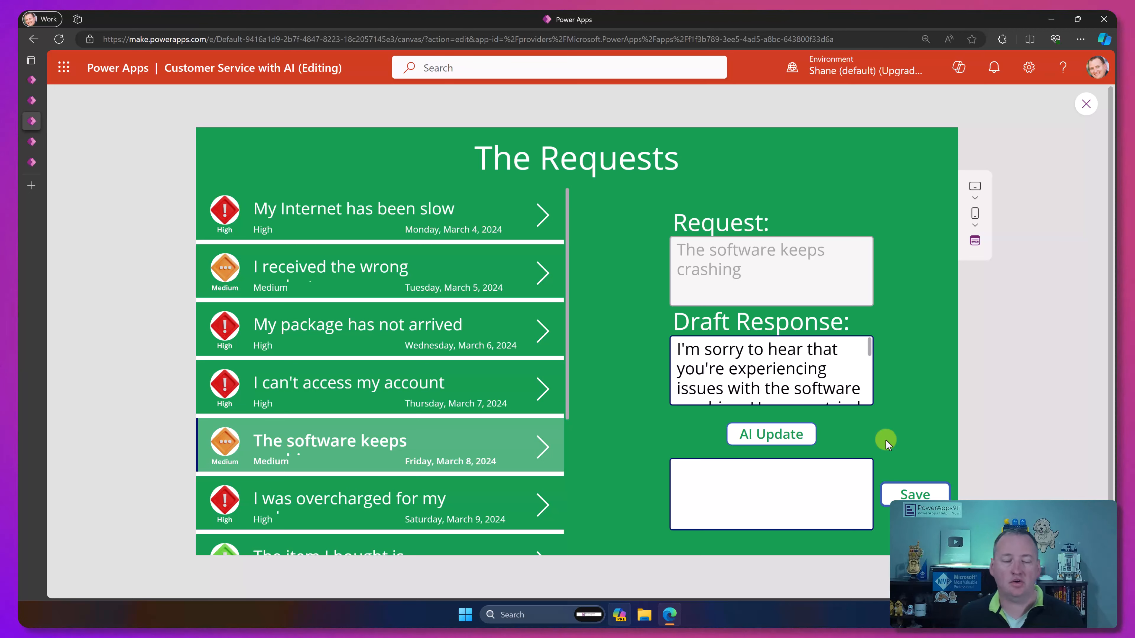
key("Escape")
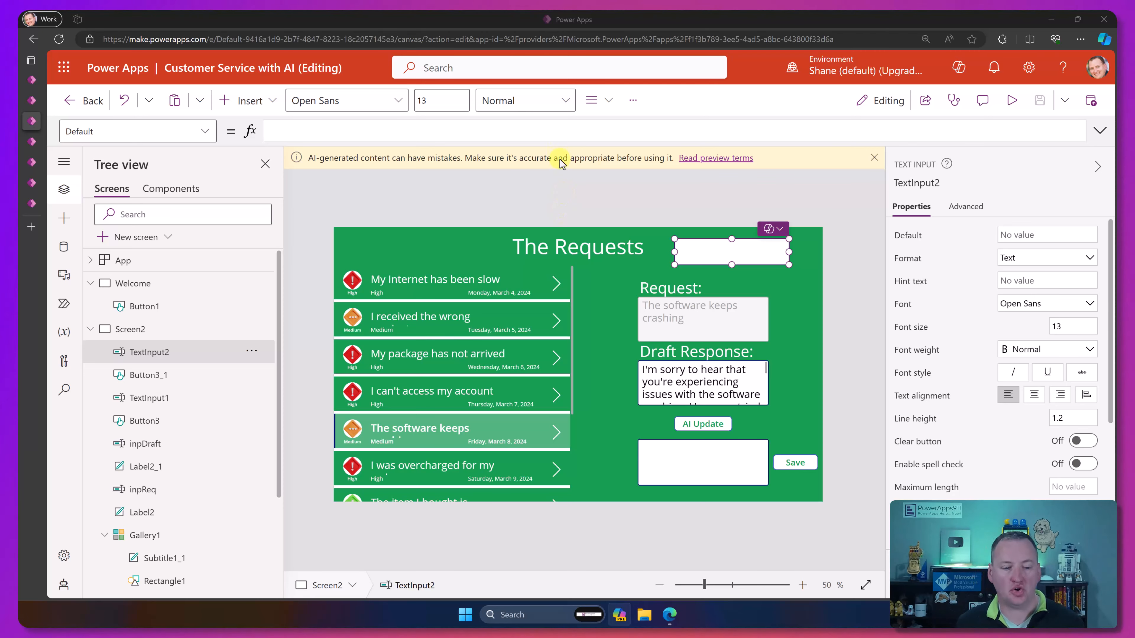
Step: Create a new Power Automate flow from scratch and add AI Builder's "Create text with GPT using a prompt" action
left_click(65, 305)
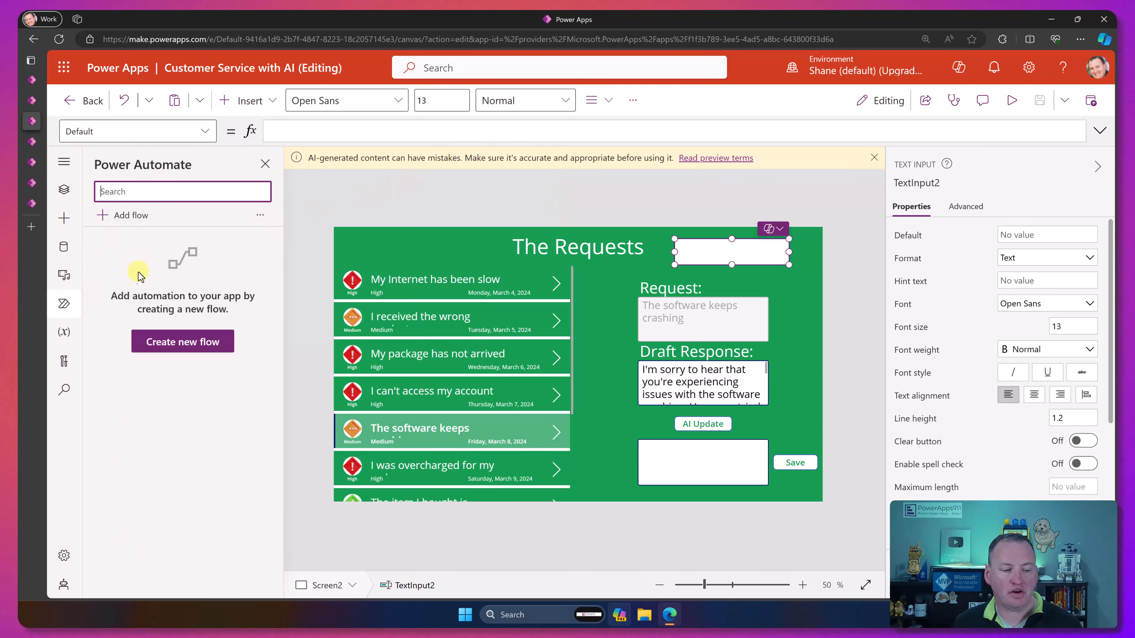
left_click(192, 353)
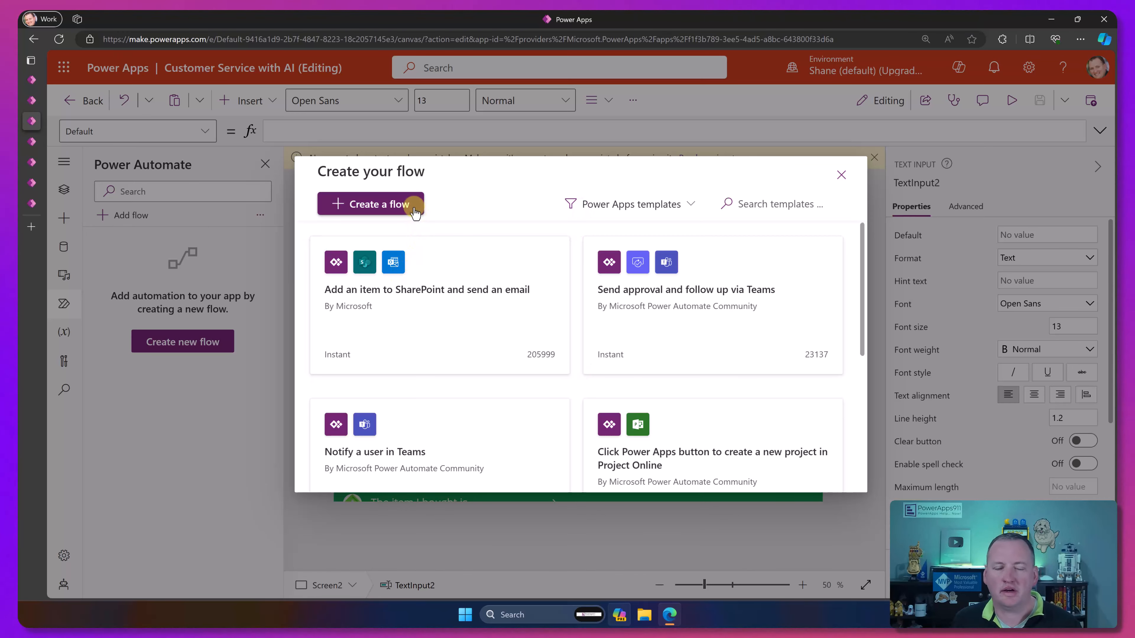
left_click(398, 206)
left_click(513, 209)
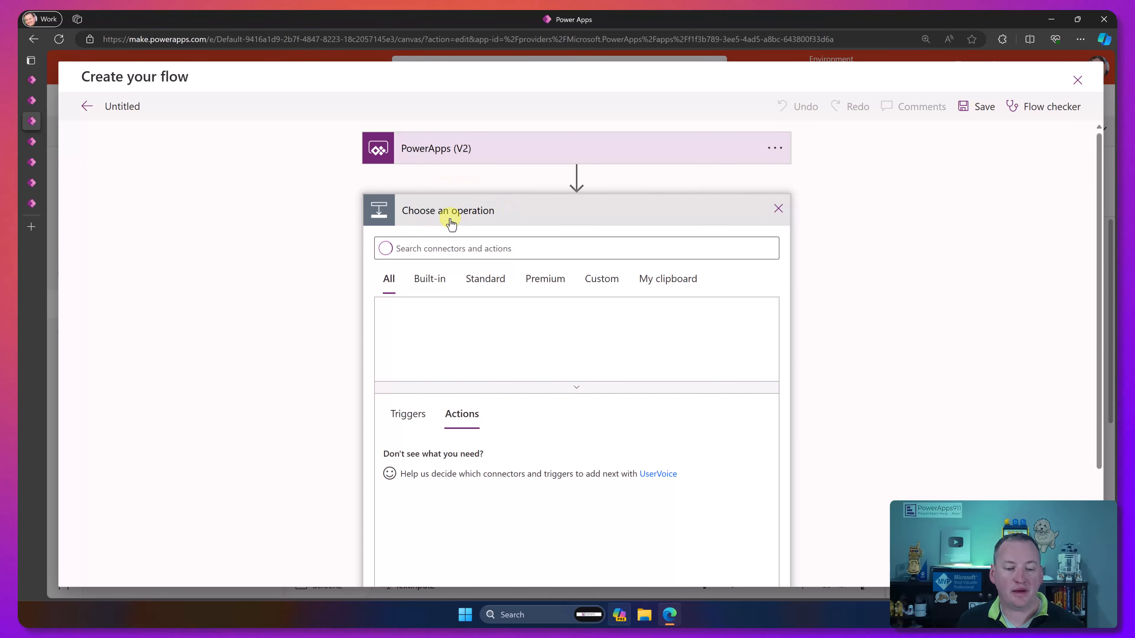
left_click(461, 331)
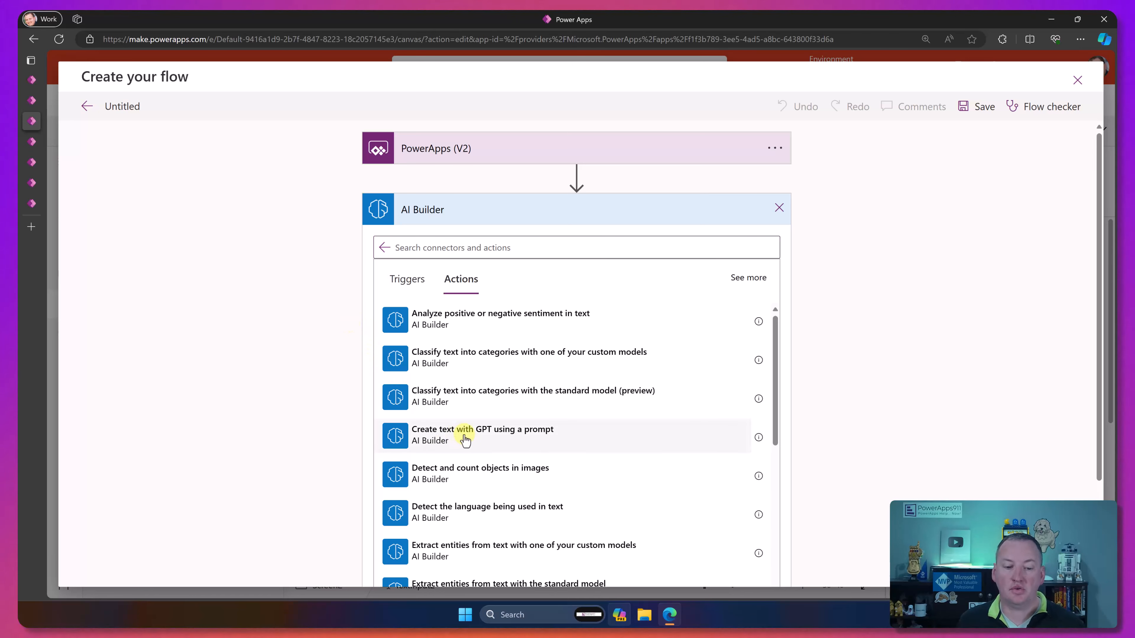
left_click(465, 440)
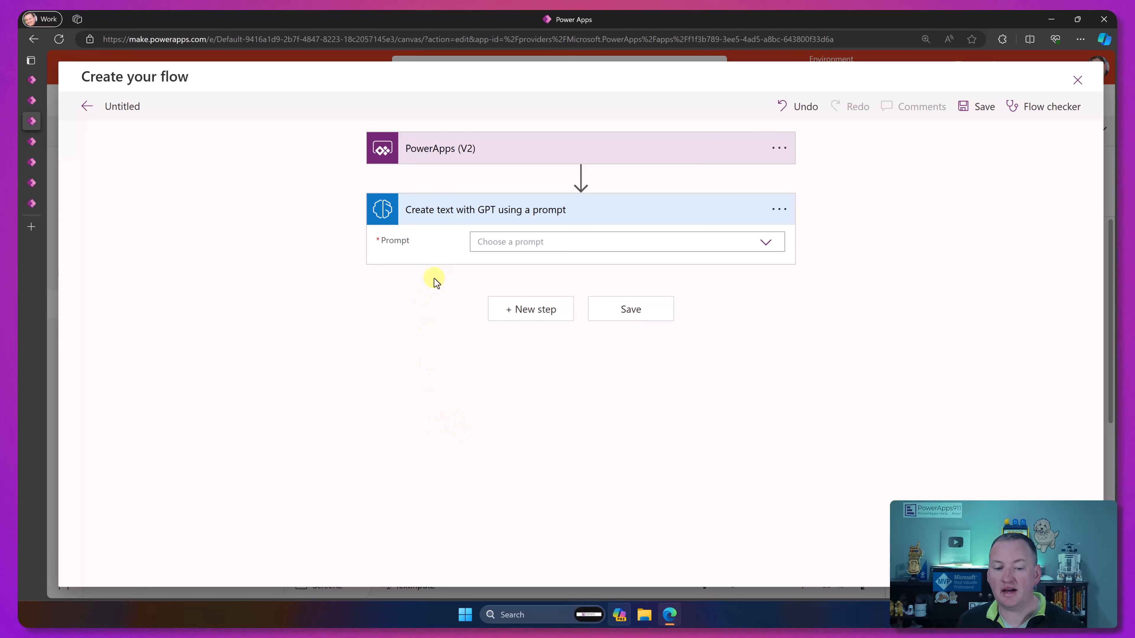
Step: Try AI Summarize as the GPT action's prompt, then set the prompt to Customer Service Prompt Video
left_click(766, 244)
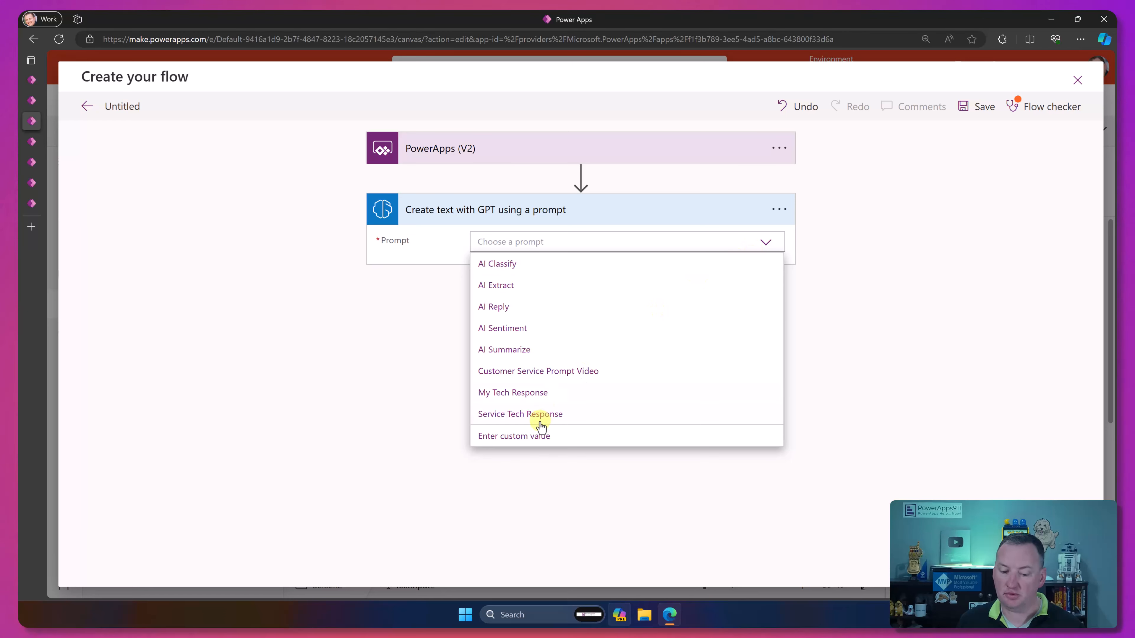
left_click(545, 351)
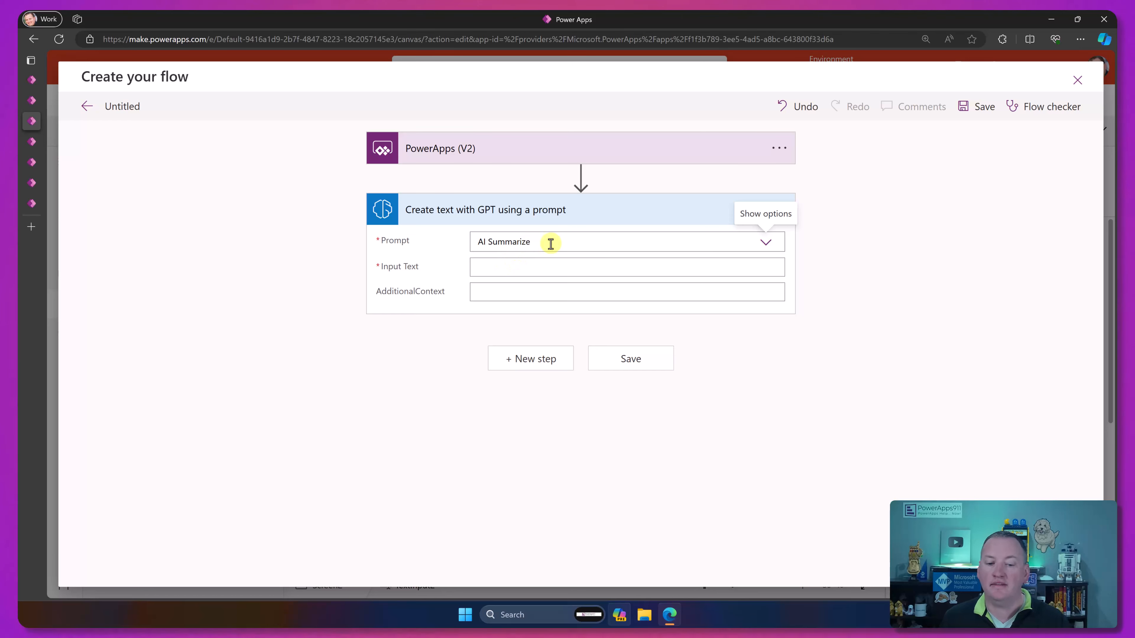
left_click(763, 245)
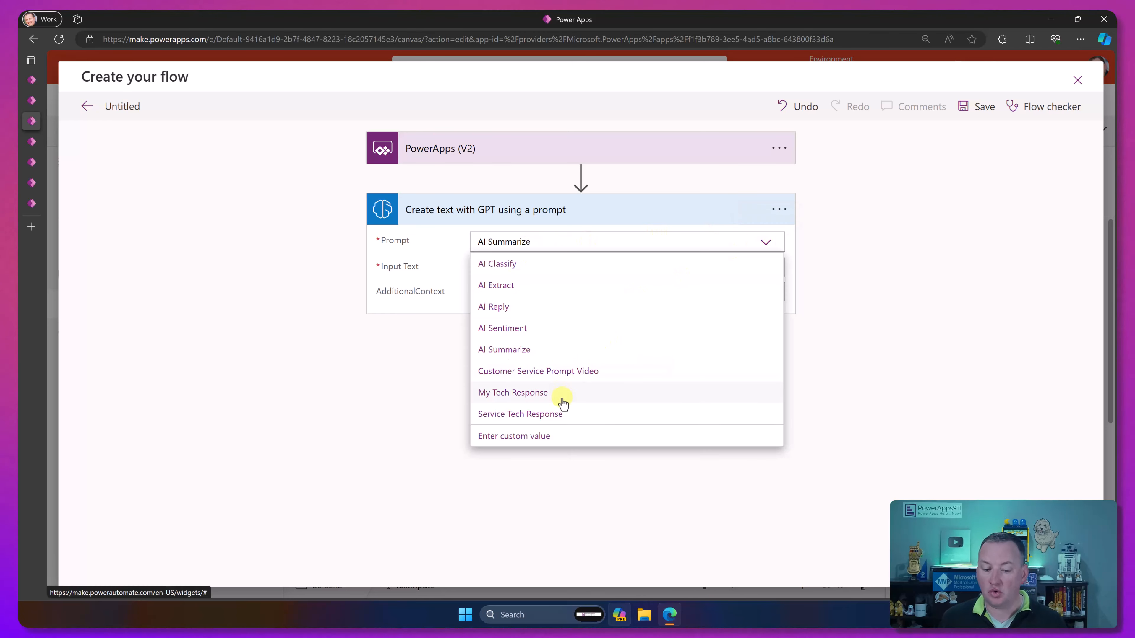
left_click(573, 376)
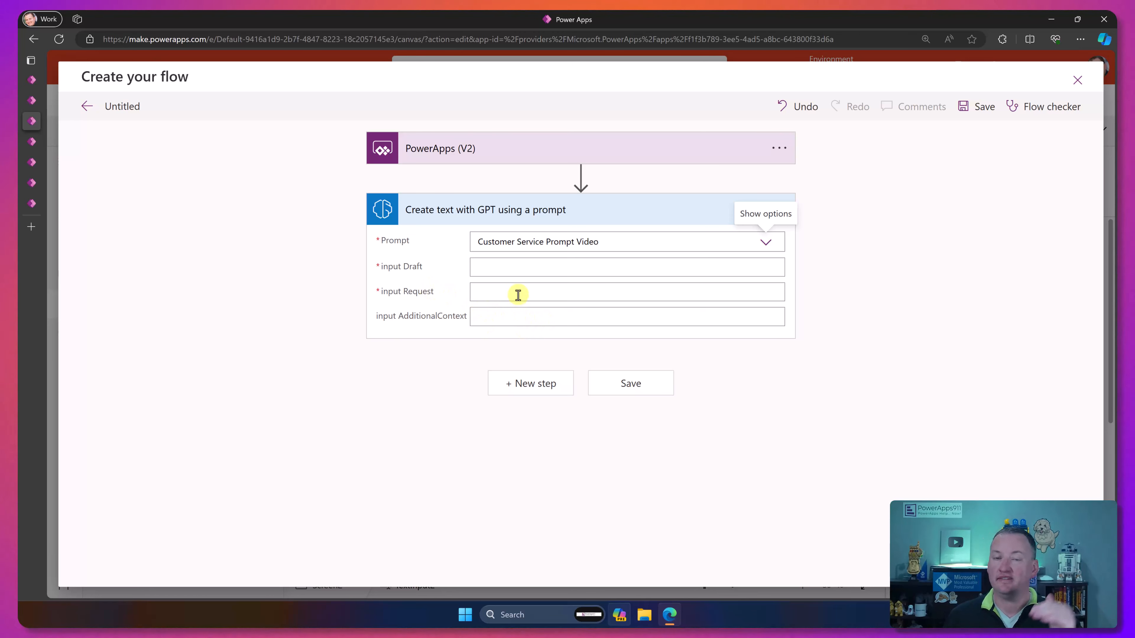
Step: Add a "Respond to a PowerApp or flow" action after the GPT action and give it a text output
left_click(538, 379)
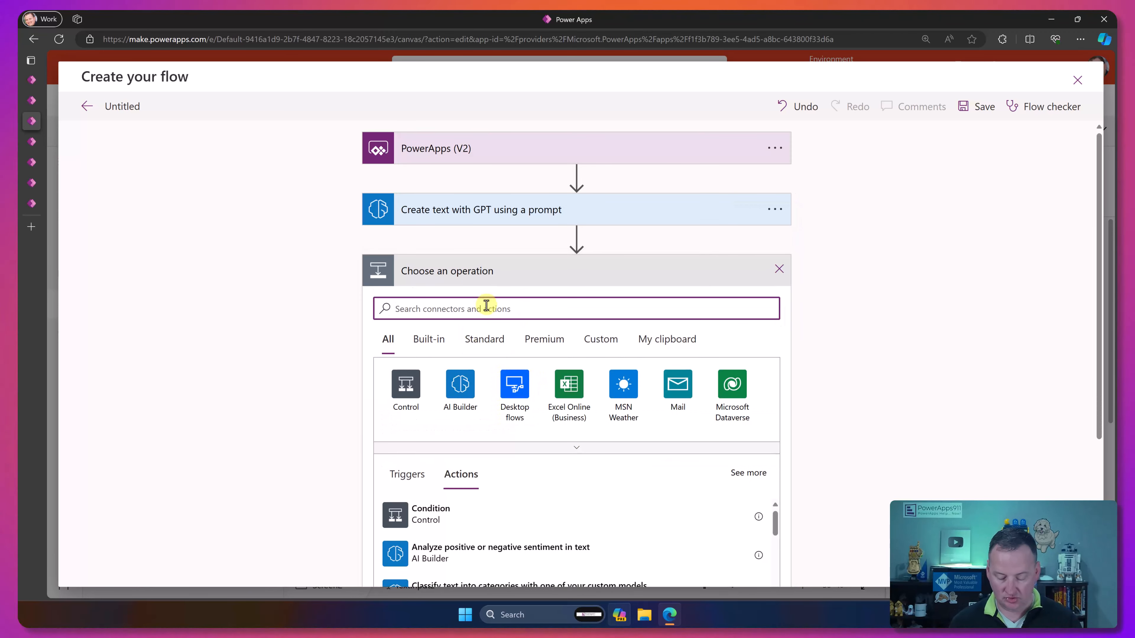
type("powerapps")
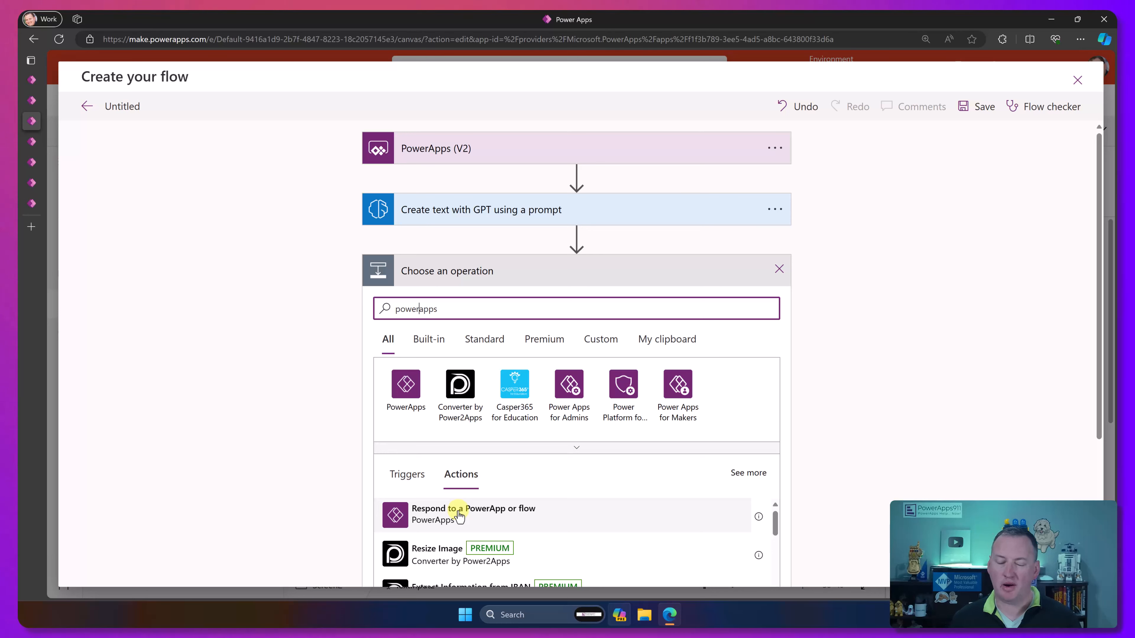
left_click(453, 512)
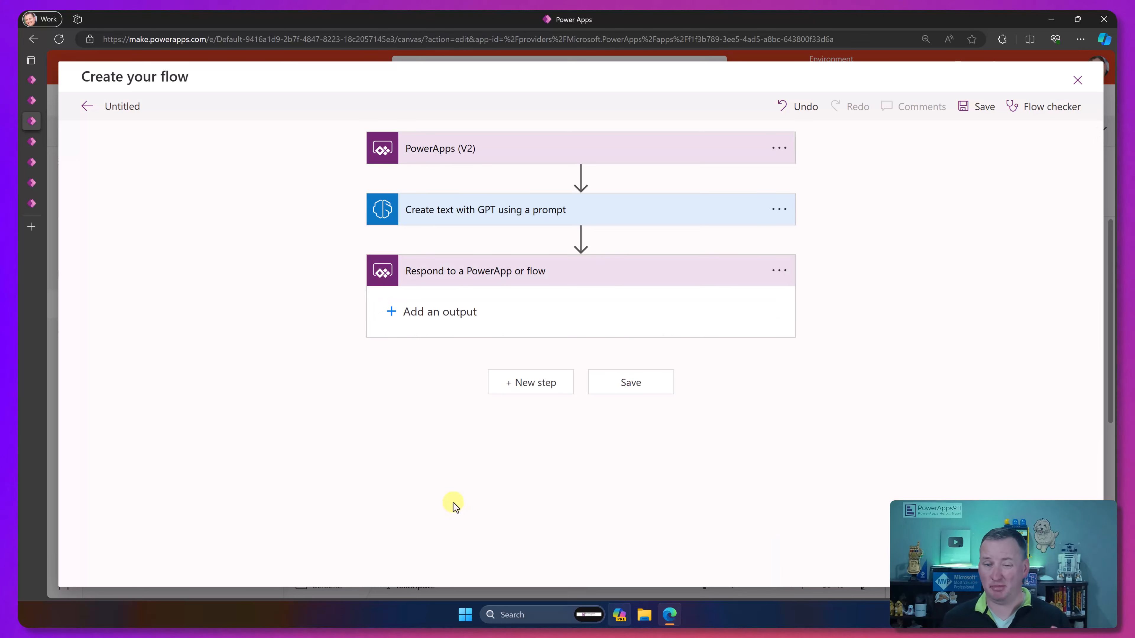
left_click(431, 313)
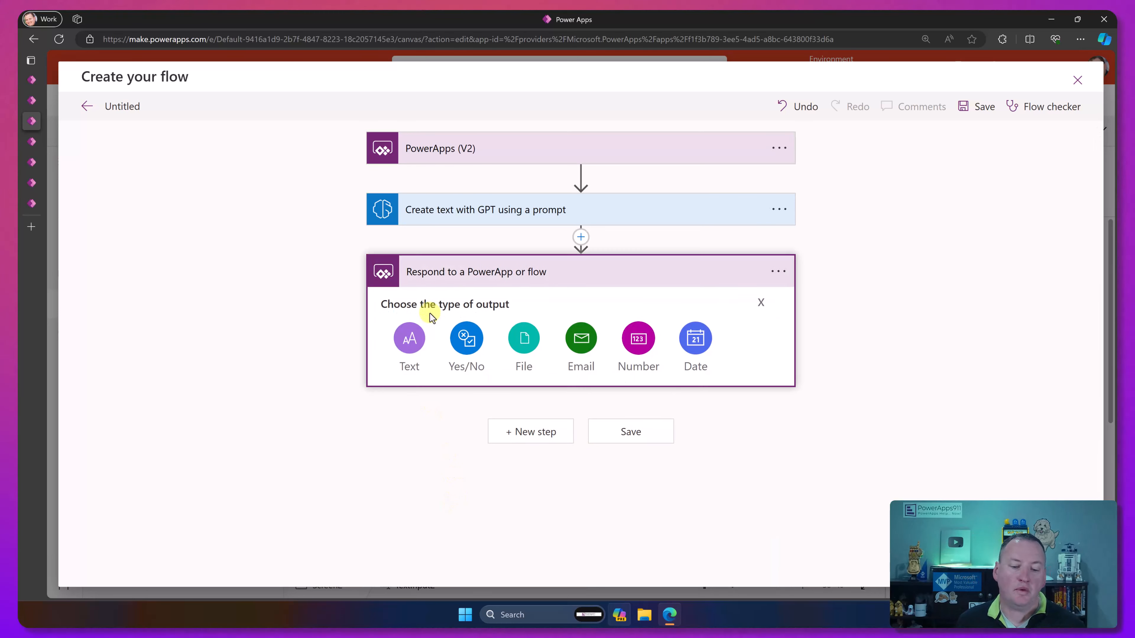
left_click(407, 339)
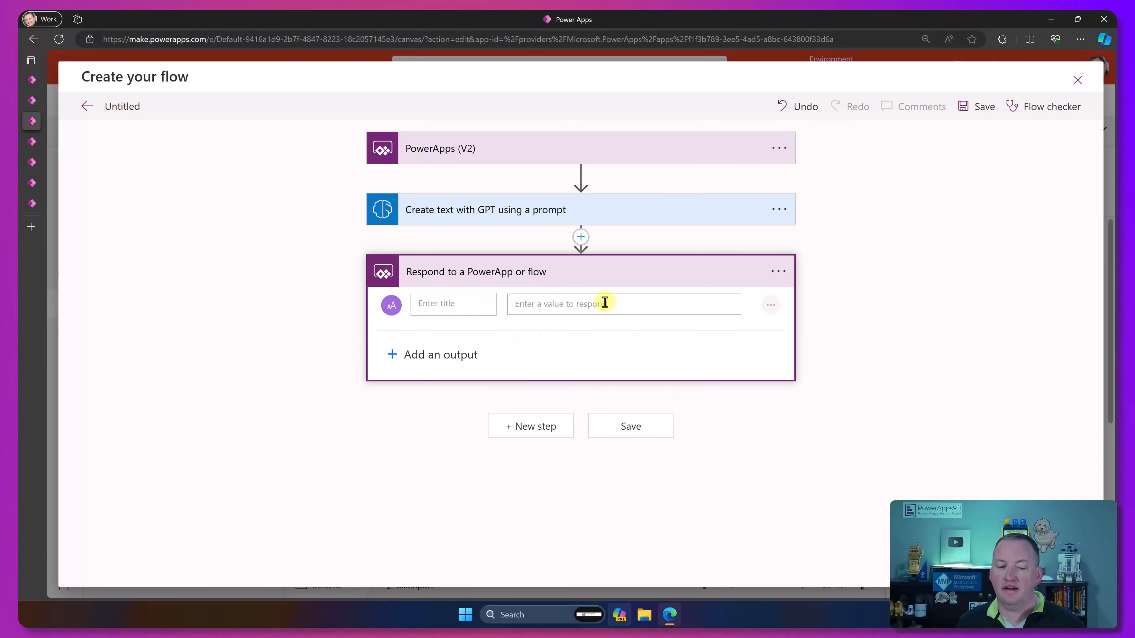
Step: Set the response output's value to the generated Text from the "Create text with GPT using a prompt" action
left_click(578, 303)
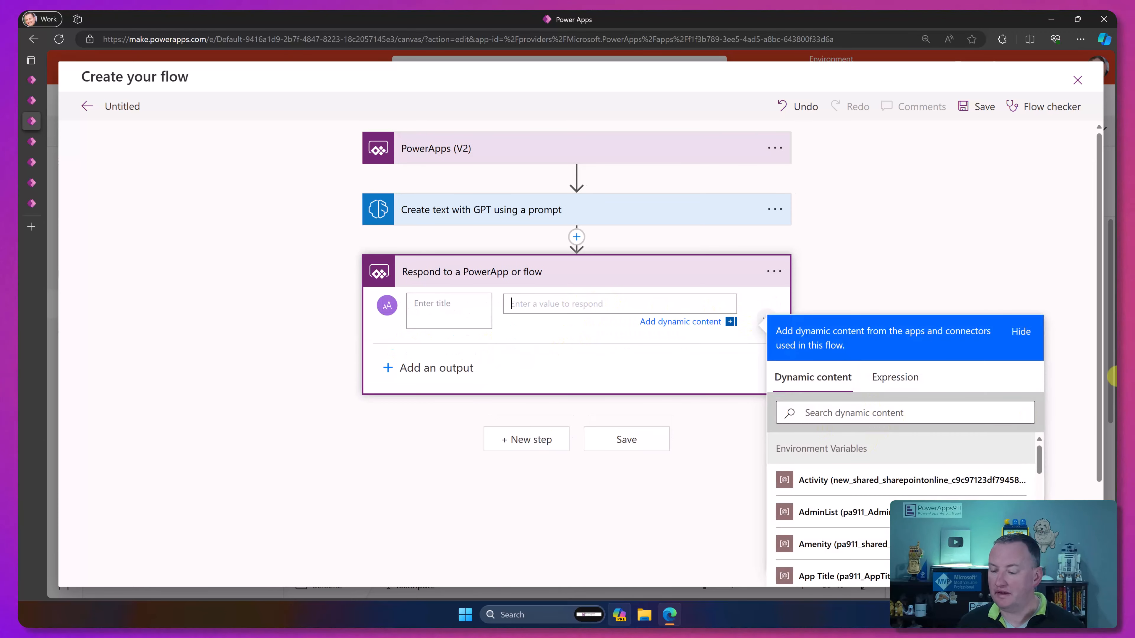
scroll(1082, 375, "down", 3)
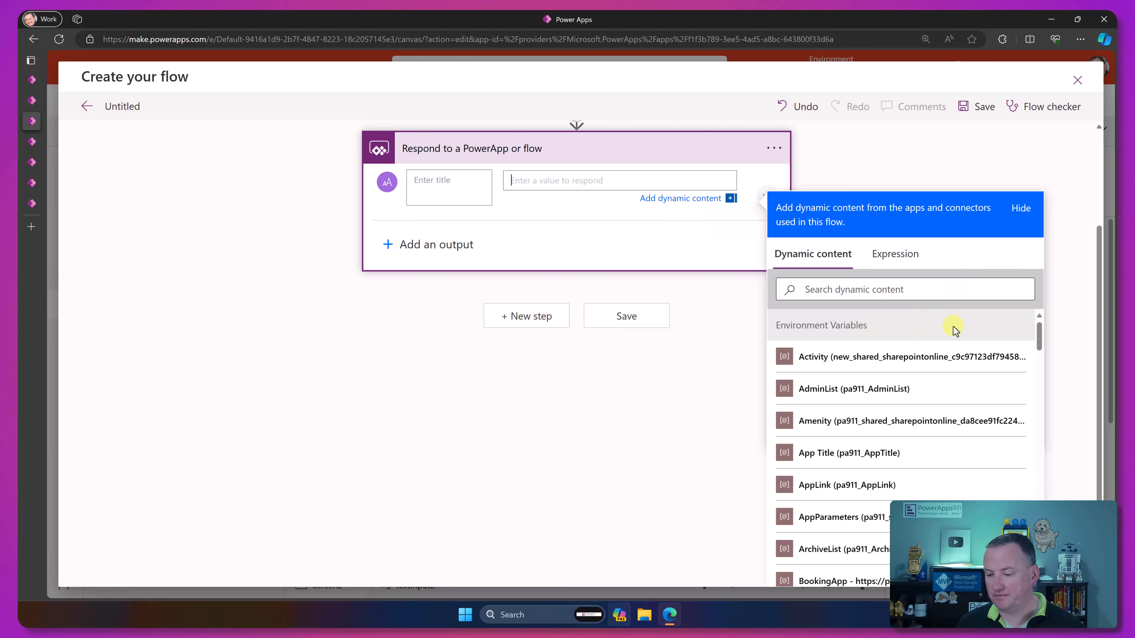
scroll(955, 330, "down", 15)
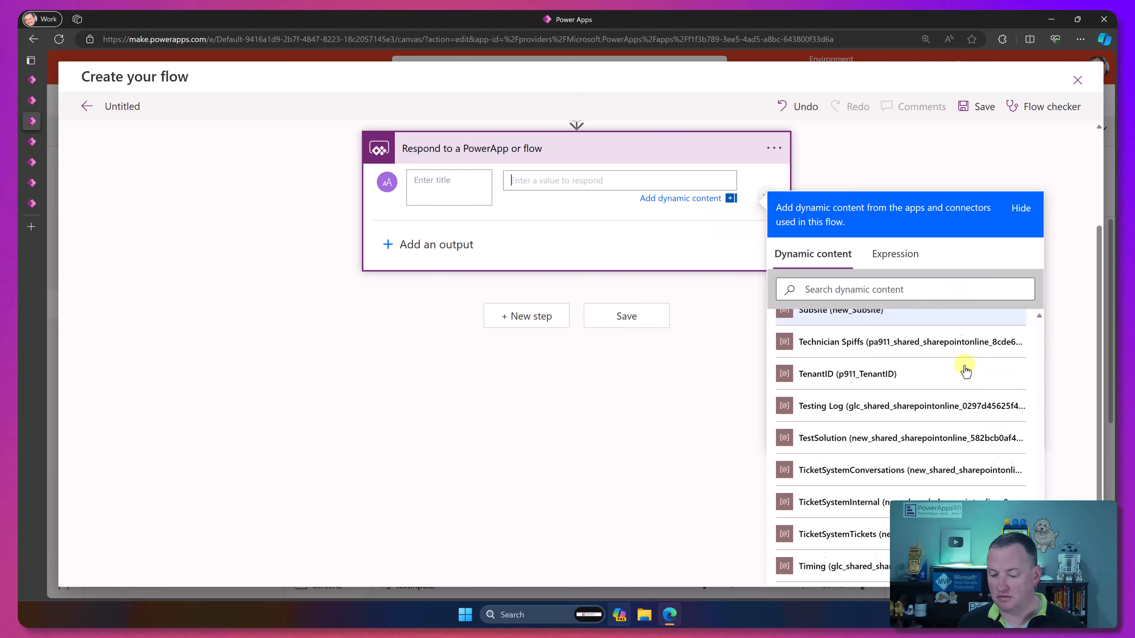
scroll(964, 369, "down", 10)
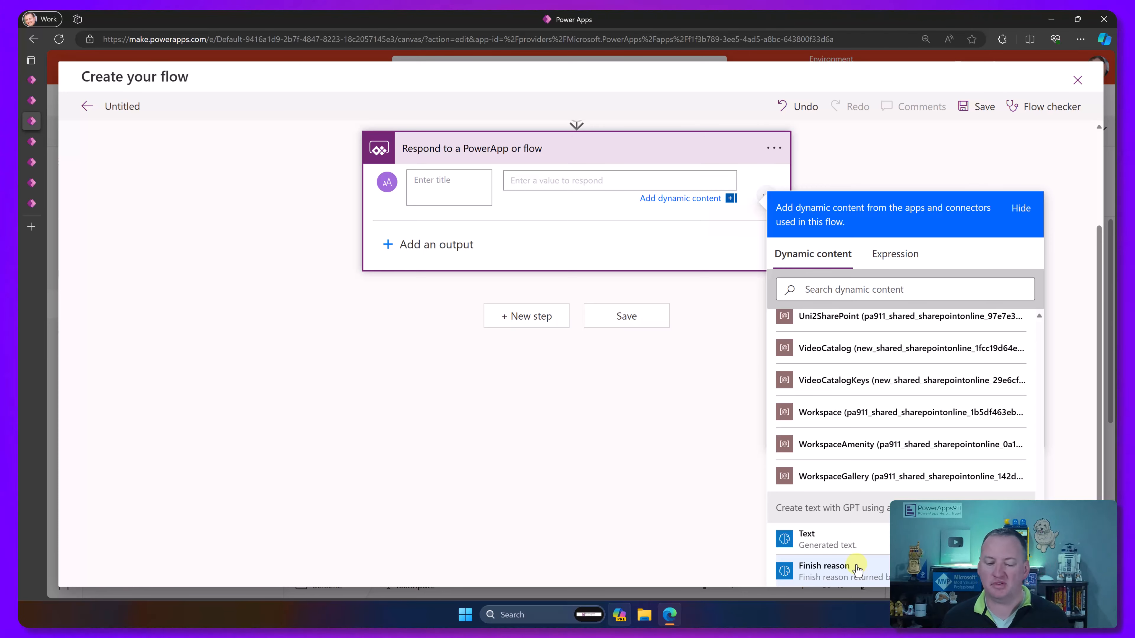
left_click(862, 537)
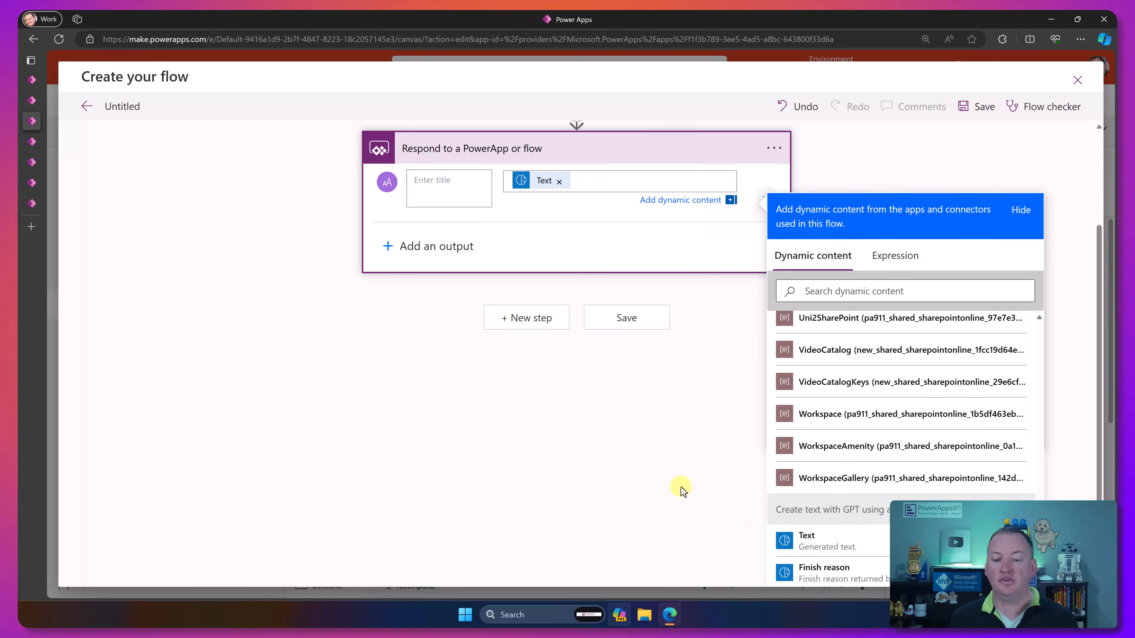
left_click(701, 466)
left_click(638, 214)
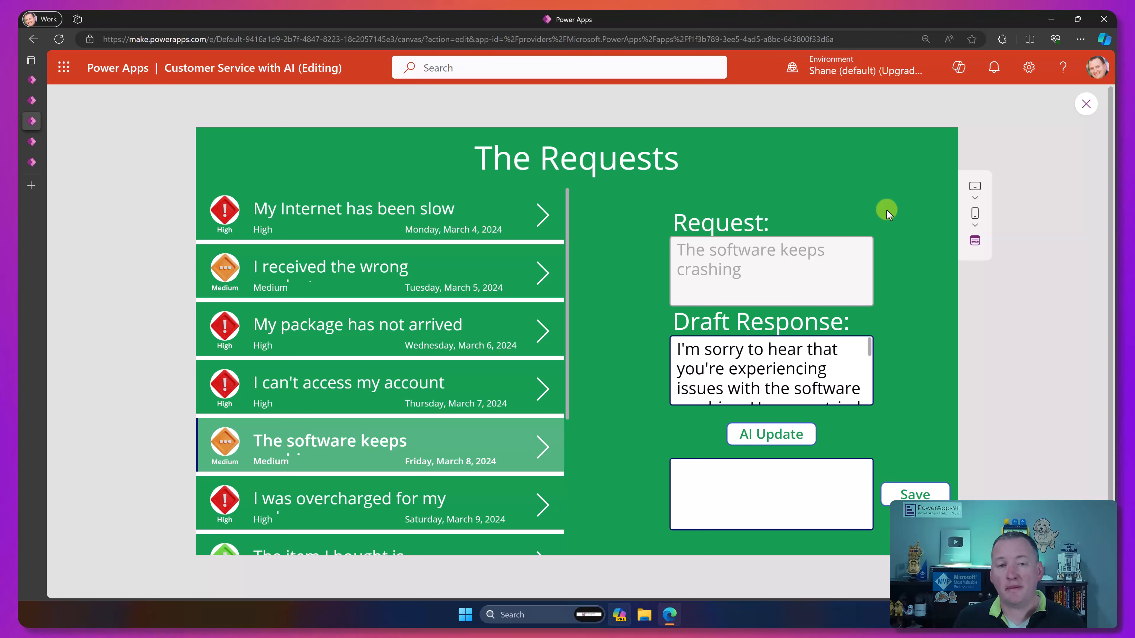
Step: Exit the app preview and add a text input to Screen2, beside "The Requests" heading, with its default text cleared
left_click(715, 486)
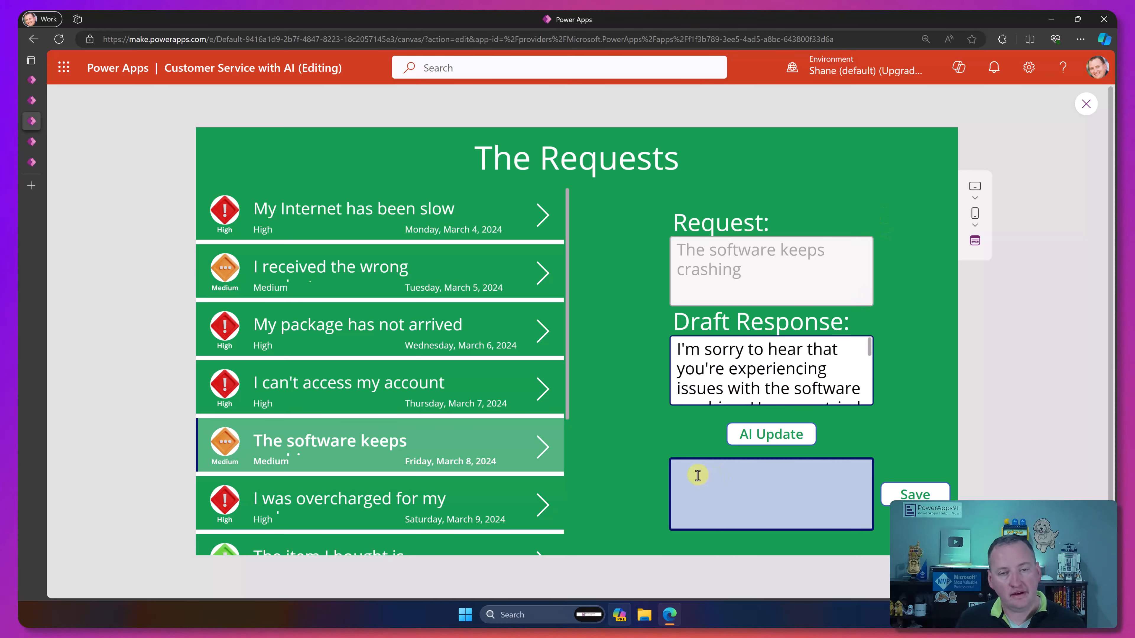
left_click(1086, 104)
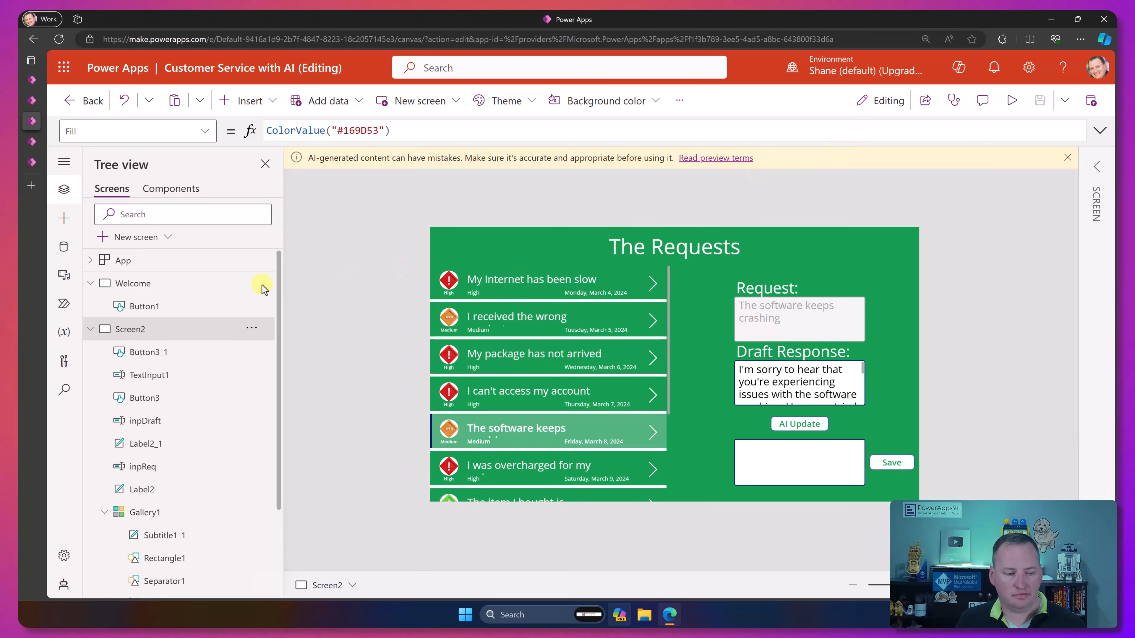
left_click(248, 101)
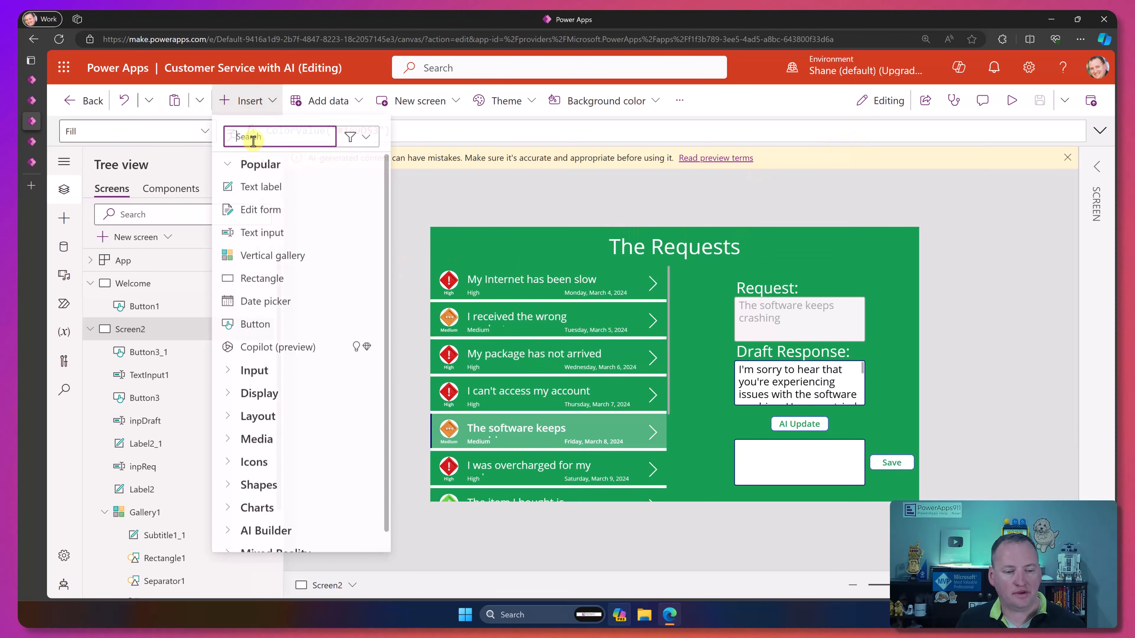
left_click(262, 233)
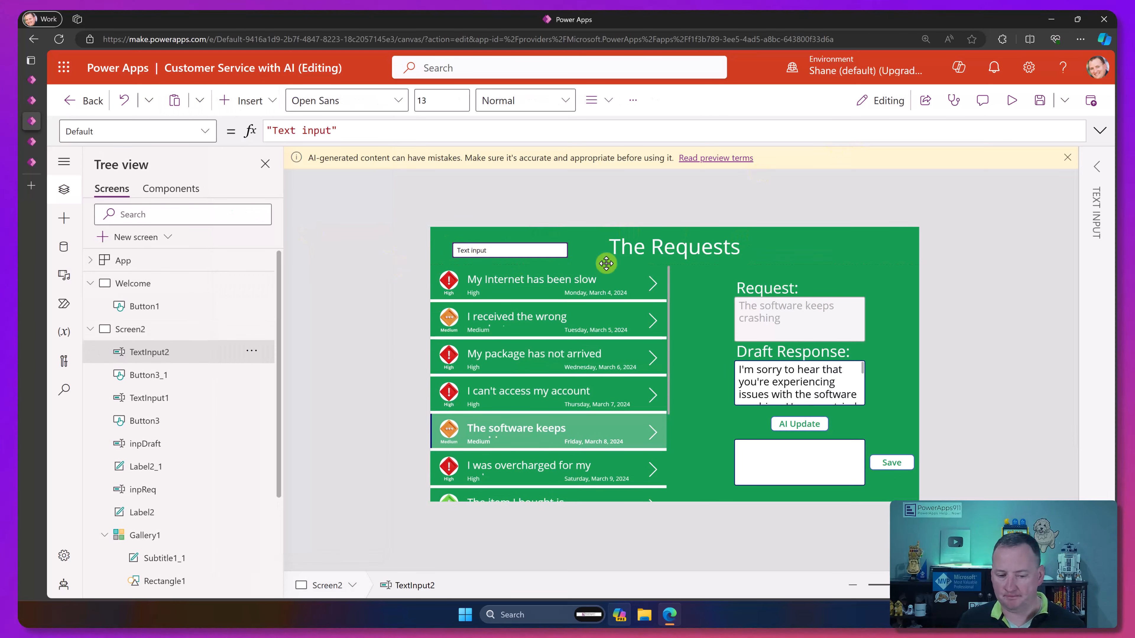
left_click_drag(514, 246, 831, 245)
triple_click(367, 131)
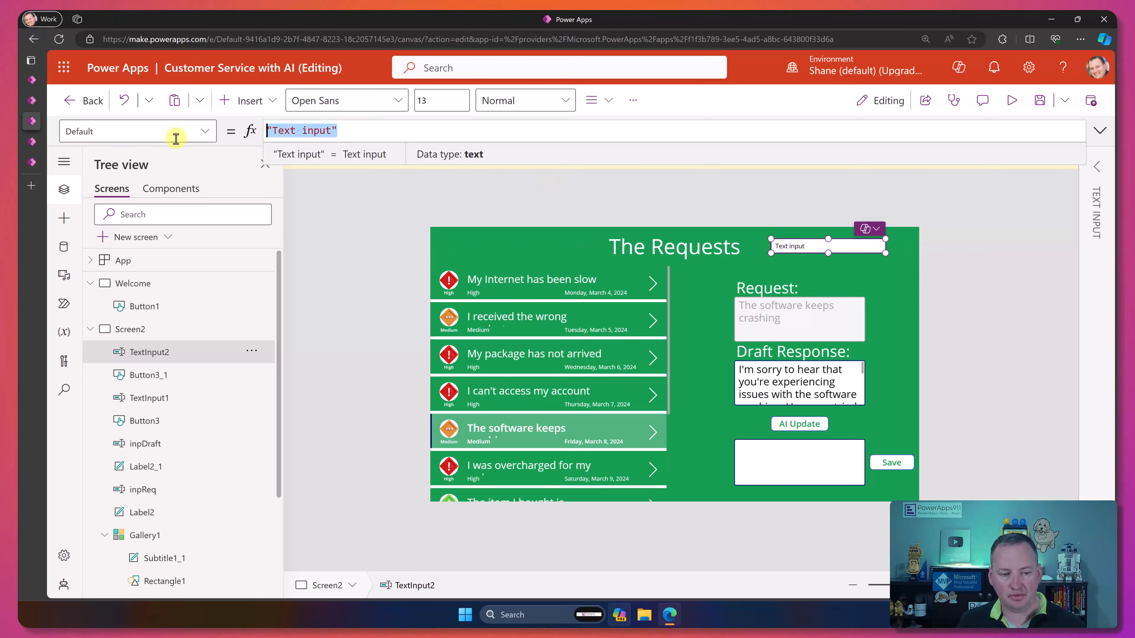
key("BackSpace")
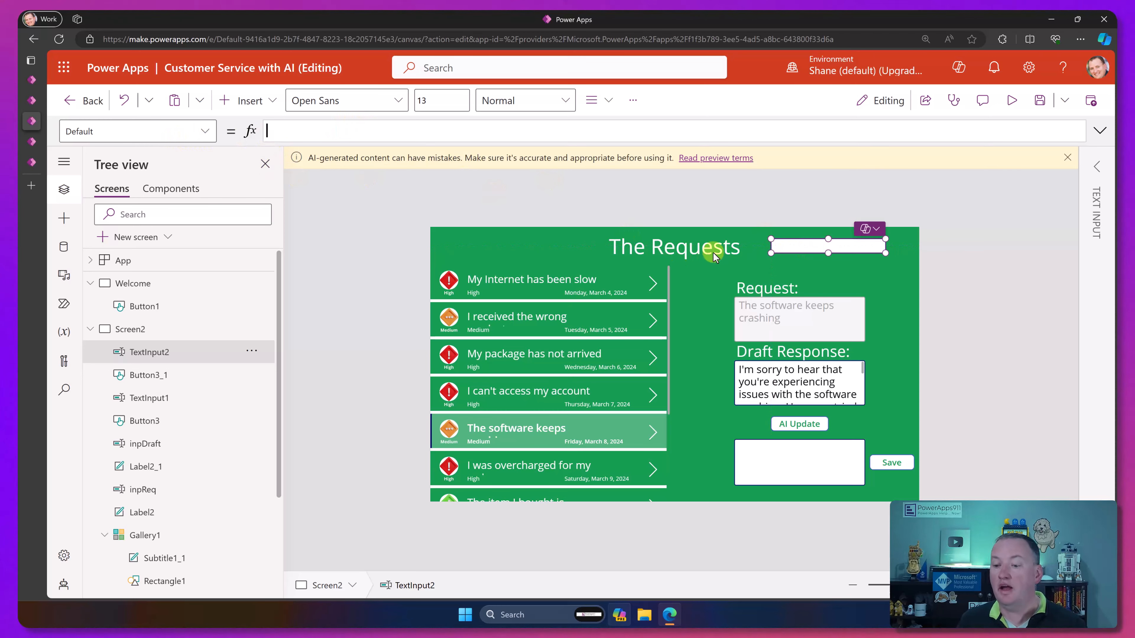